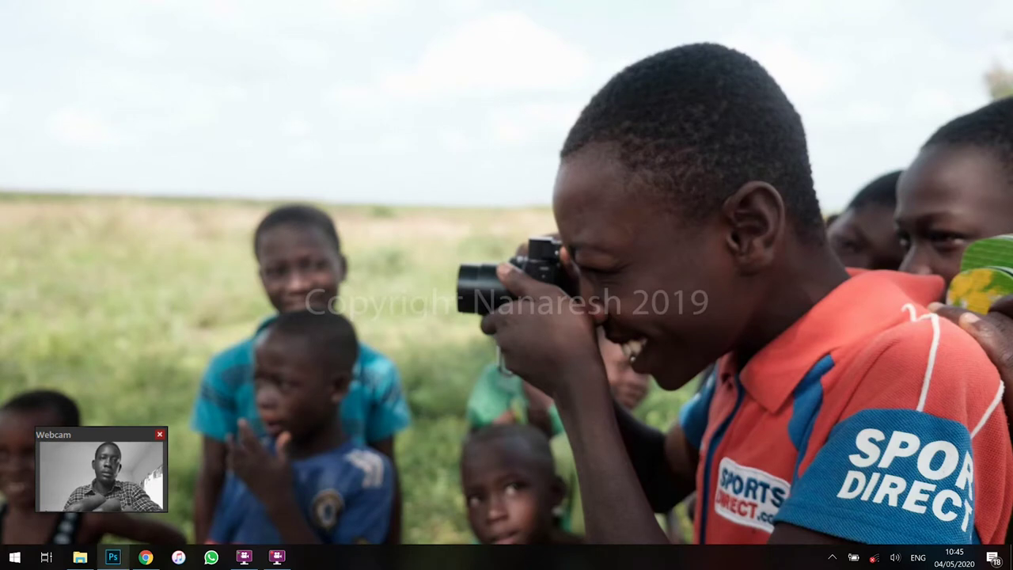
Switch from the desktop photo back to Photoshop and its cross-bearer landscape document
{"action": "key", "text": "alt+Tab"}
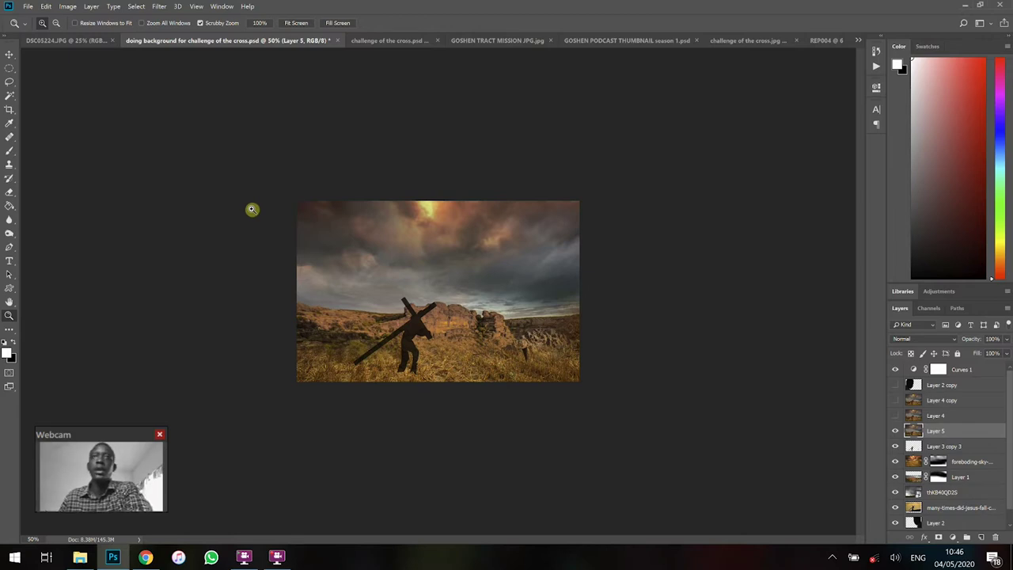
Pass through the DSC05224.JPG tab to the challenge of the cross.psd poster and zoom in
{"action": "left_click", "coordinate": [71, 43]}
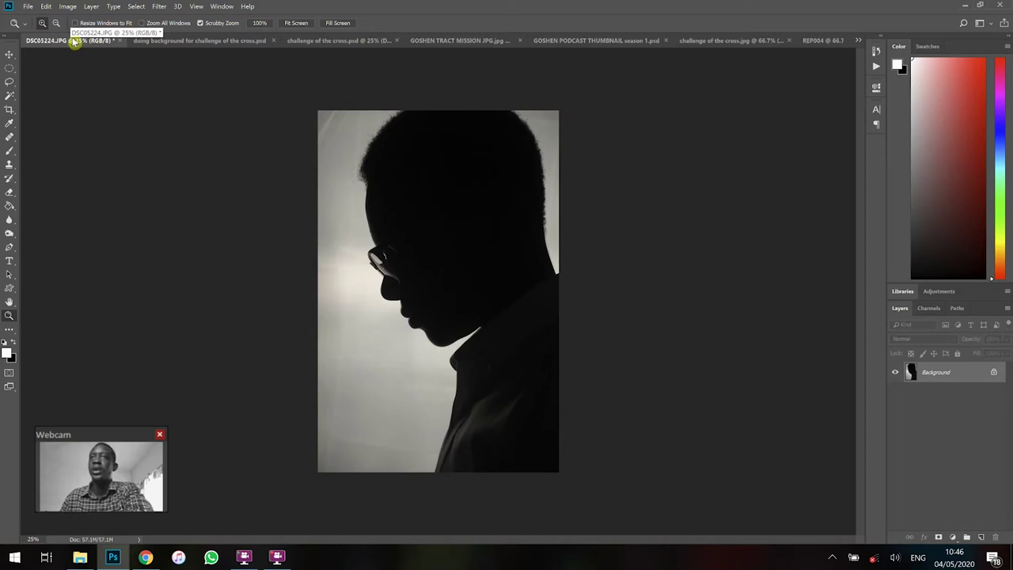
{"action": "left_click", "coordinate": [320, 45]}
{"action": "left_click", "coordinate": [433, 268]}
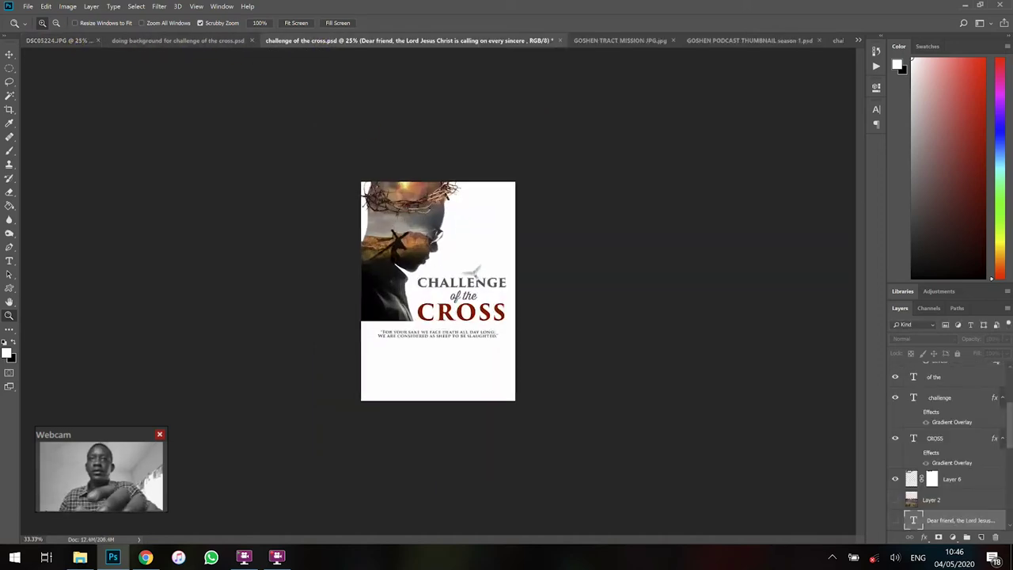
{"action": "key", "text": "ctrl+plus"}
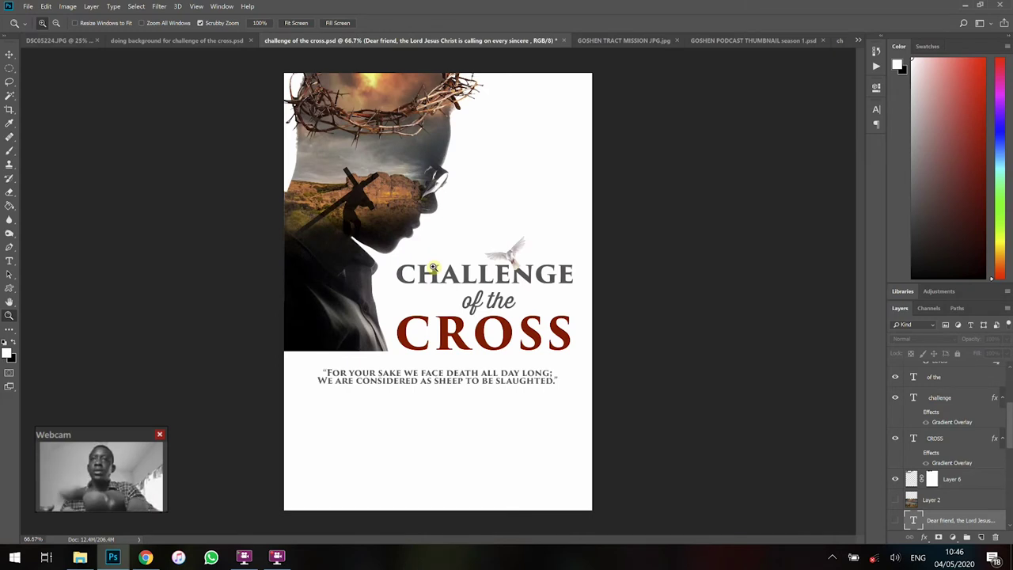
Enter full-screen mode with all interface hidden and make the pasteboard surround dark gray
{"action": "key", "text": "f"}
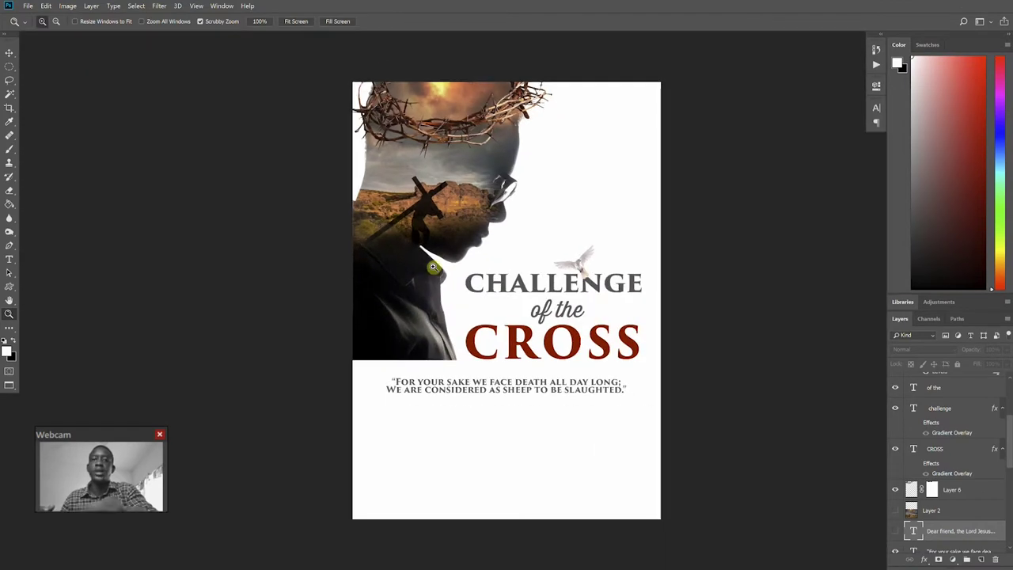
{"action": "key", "text": "f"}
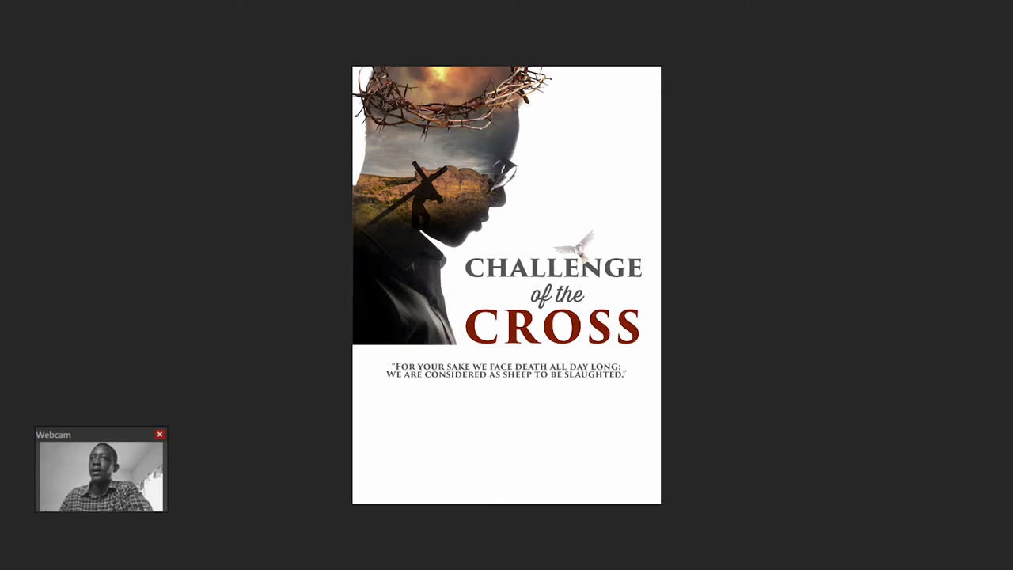
{"action": "right_click", "coordinate": [748, 326]}
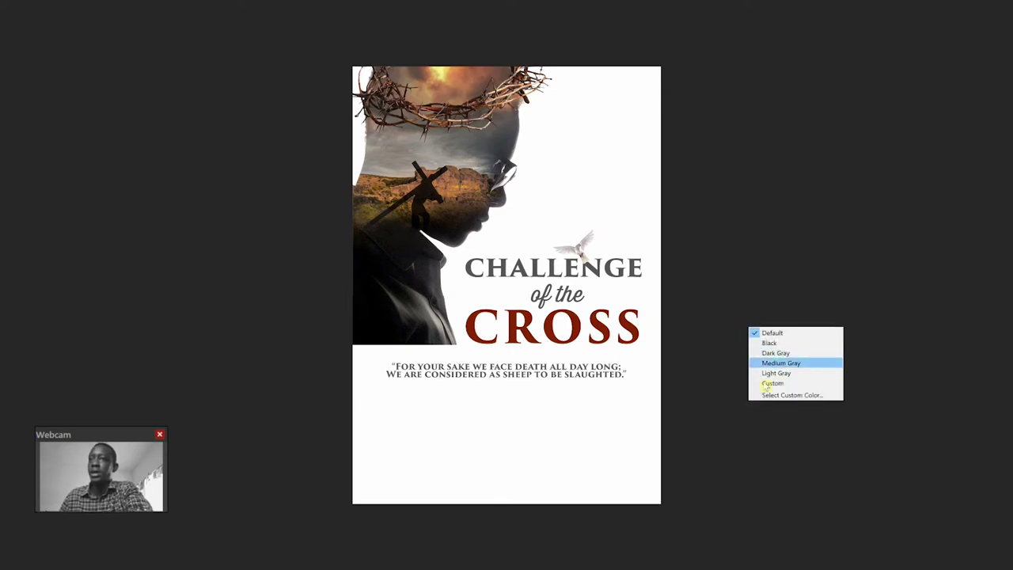
{"action": "left_click", "coordinate": [758, 283]}
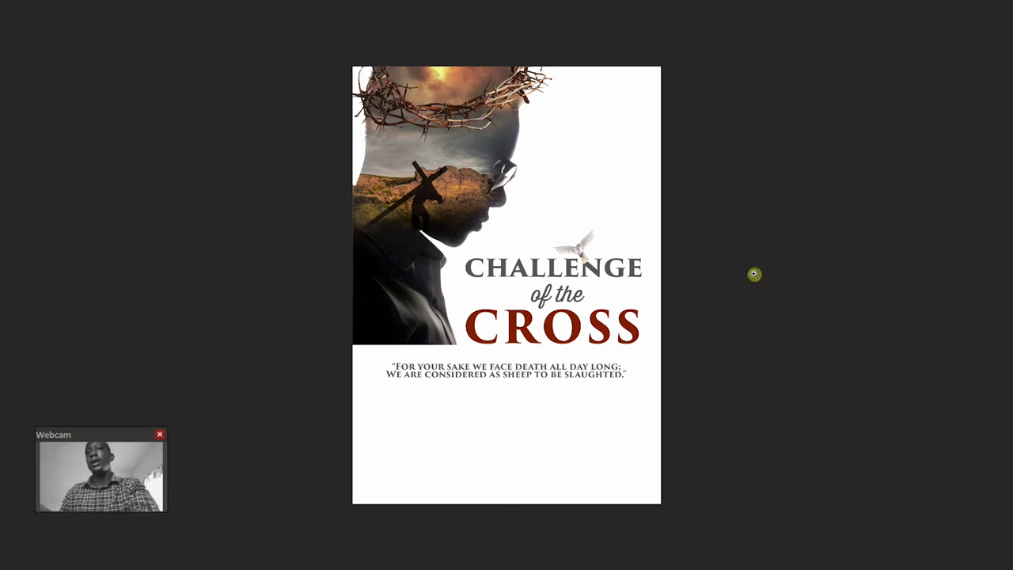
{"action": "right_click", "coordinate": [756, 278]}
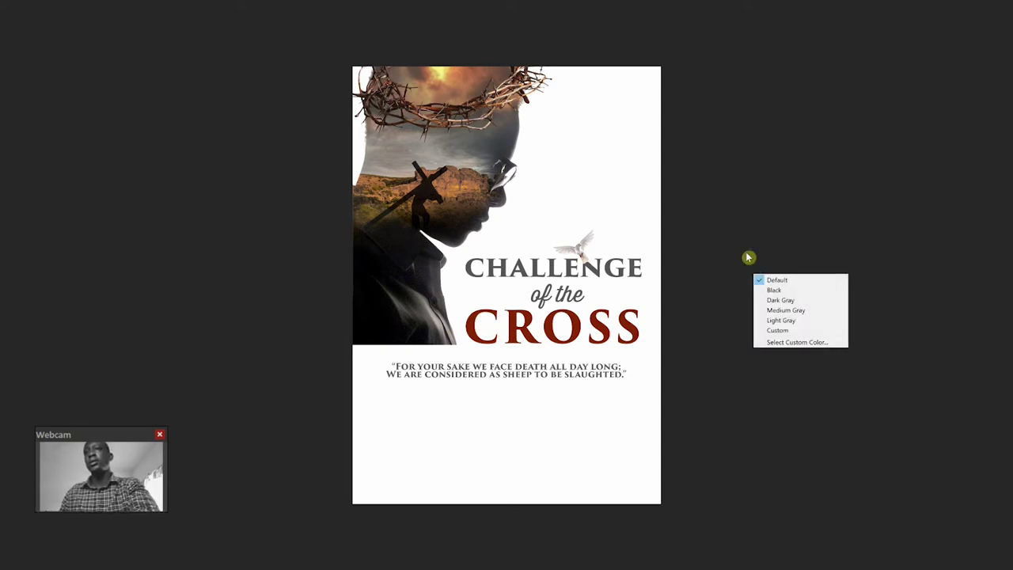
{"action": "left_click", "coordinate": [780, 300]}
Change the surround to black and zoom and pan to frame the whole poster
{"action": "left_click", "coordinate": [790, 295]}
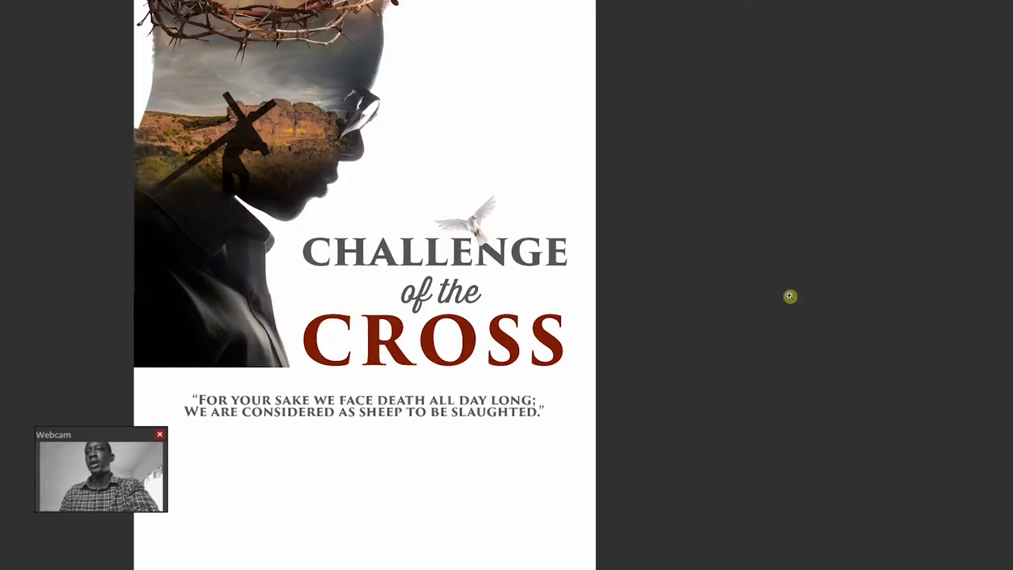
{"action": "right_click", "coordinate": [765, 280]}
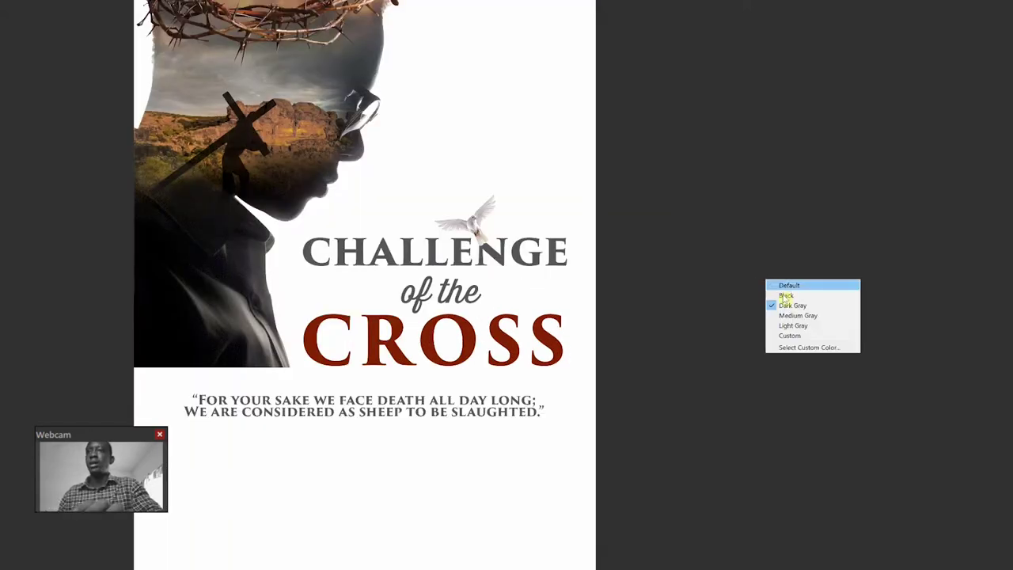
{"action": "left_click", "coordinate": [784, 295]}
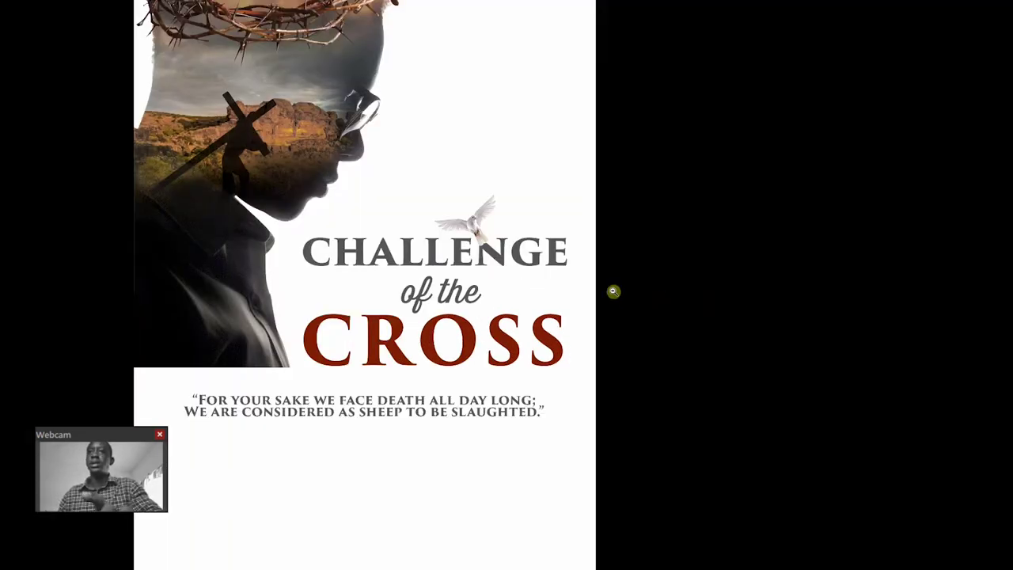
{"action": "left_click", "coordinate": [500, 279], "text": "alt"}
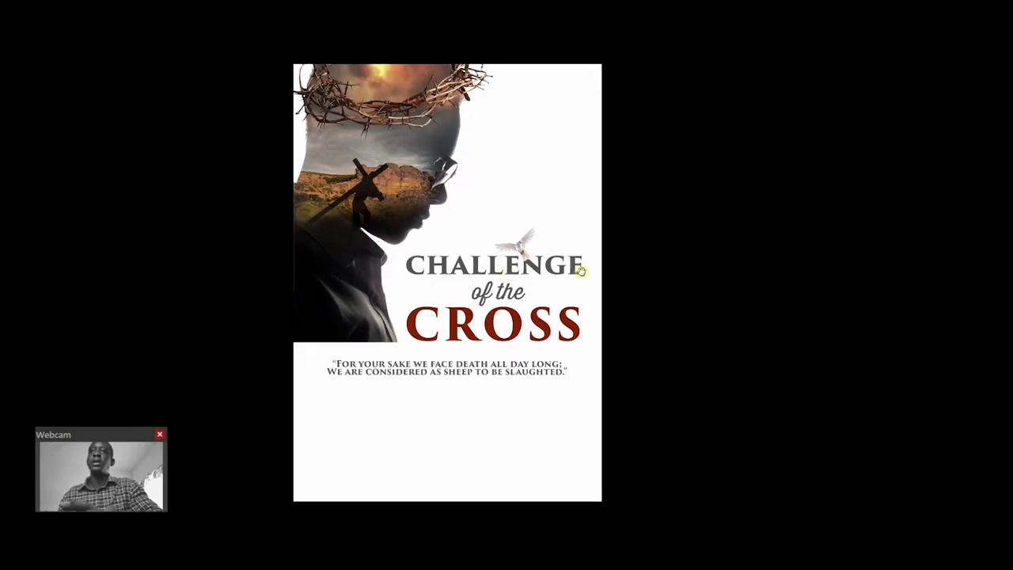
{"action": "left_click_drag", "start_coordinate": [580, 271], "coordinate": [711, 268]}
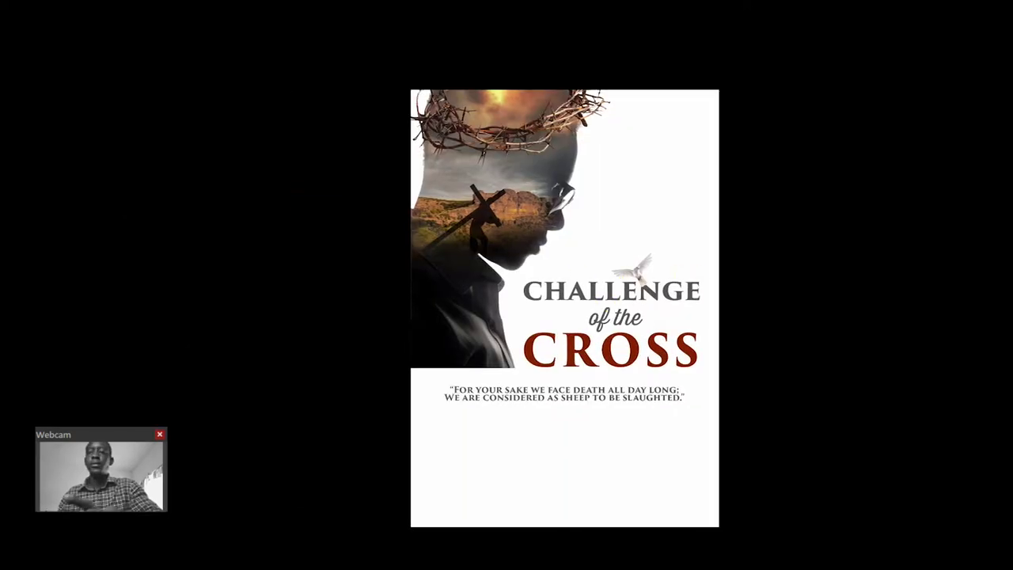
{"action": "left_click_drag", "start_coordinate": [579, 274], "coordinate": [526, 260]}
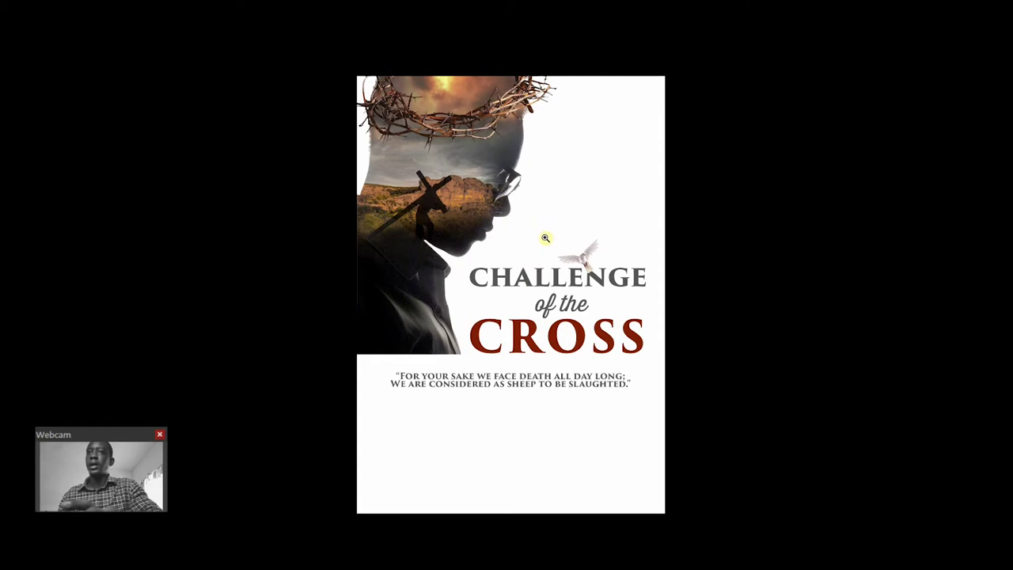
{"action": "left_click_drag", "start_coordinate": [572, 194], "coordinate": [551, 193]}
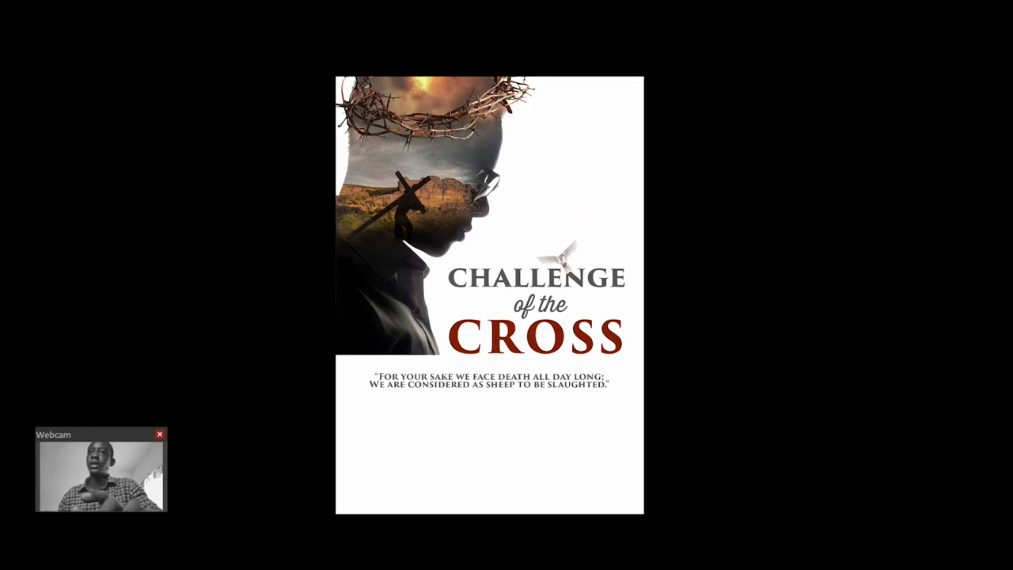
{"action": "scroll", "coordinate": [579, 224], "scroll_direction": "down", "scroll_amount": 2}
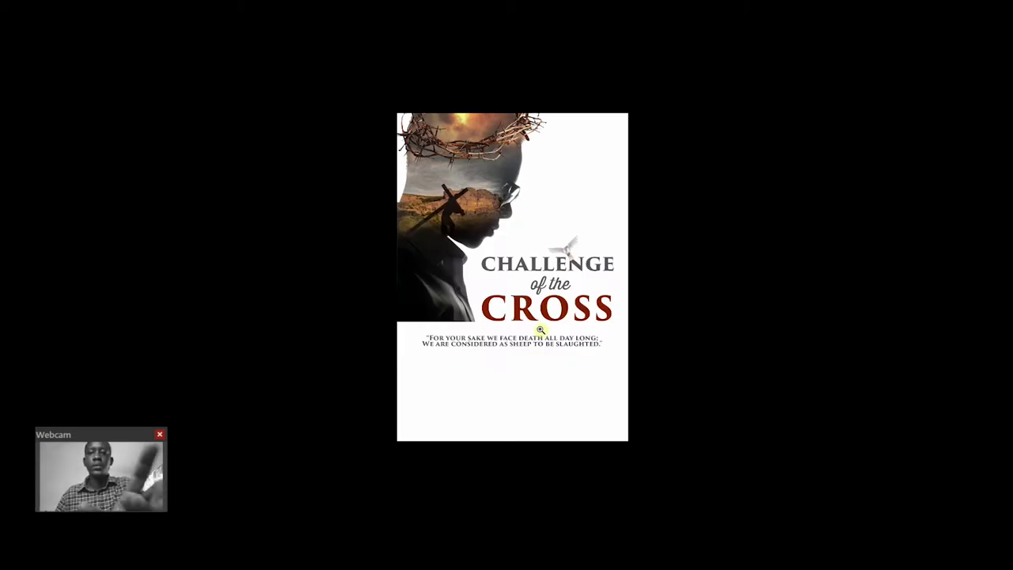
Cycle the screen modes, zoom in on the CHALLENGE title, then return to Standard Screen Mode
{"action": "key", "text": "f"}
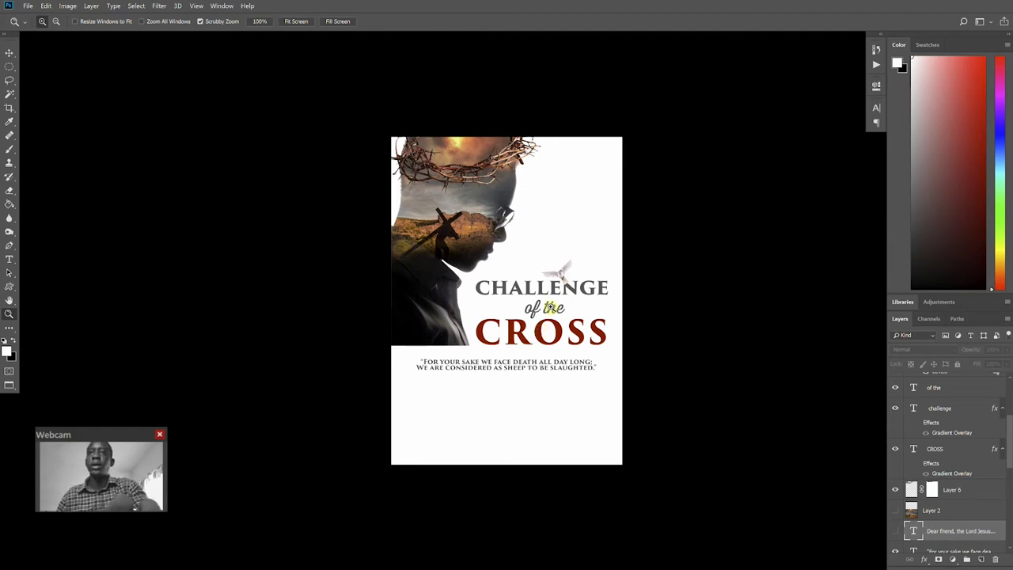
{"action": "key", "text": "f"}
{"action": "key", "text": "f"}
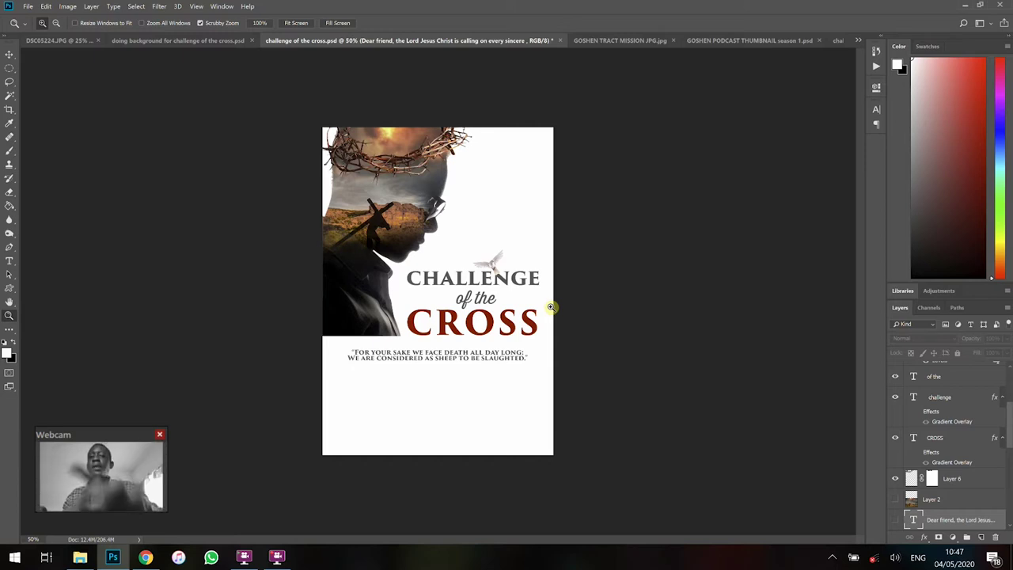
{"action": "key", "text": "f"}
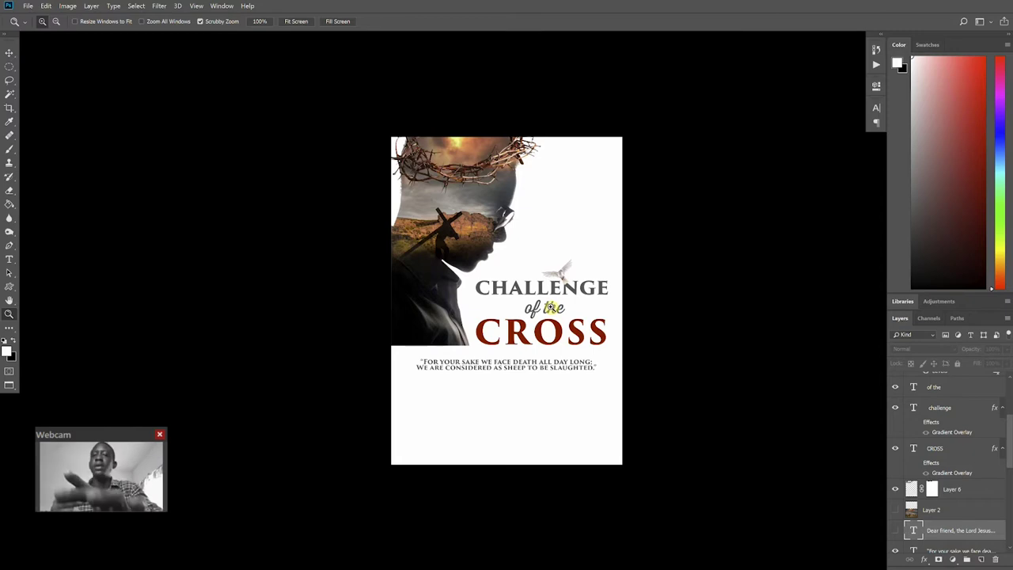
{"action": "key", "text": "f"}
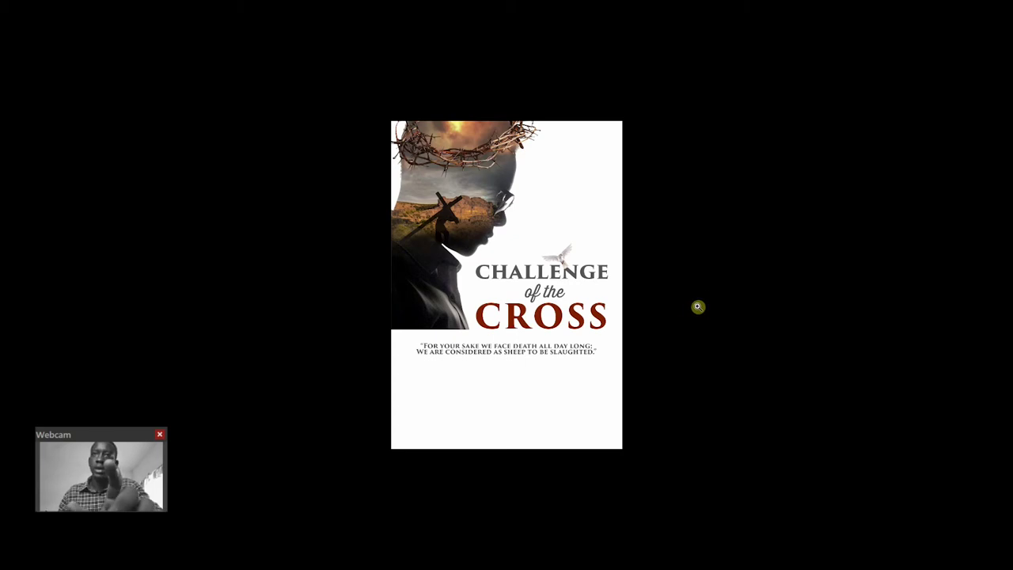
{"action": "left_click", "coordinate": [607, 273]}
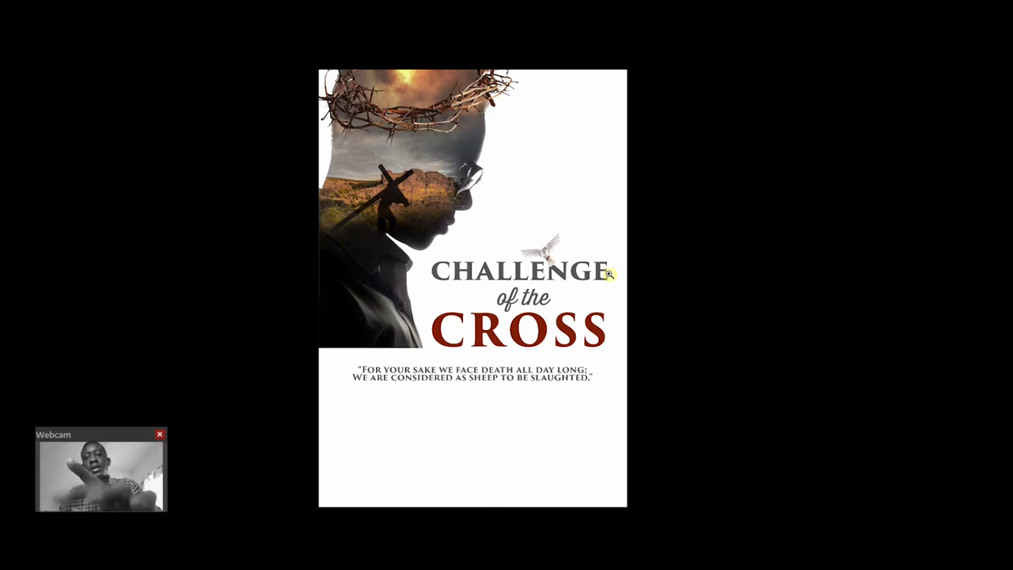
{"action": "key", "text": "f"}
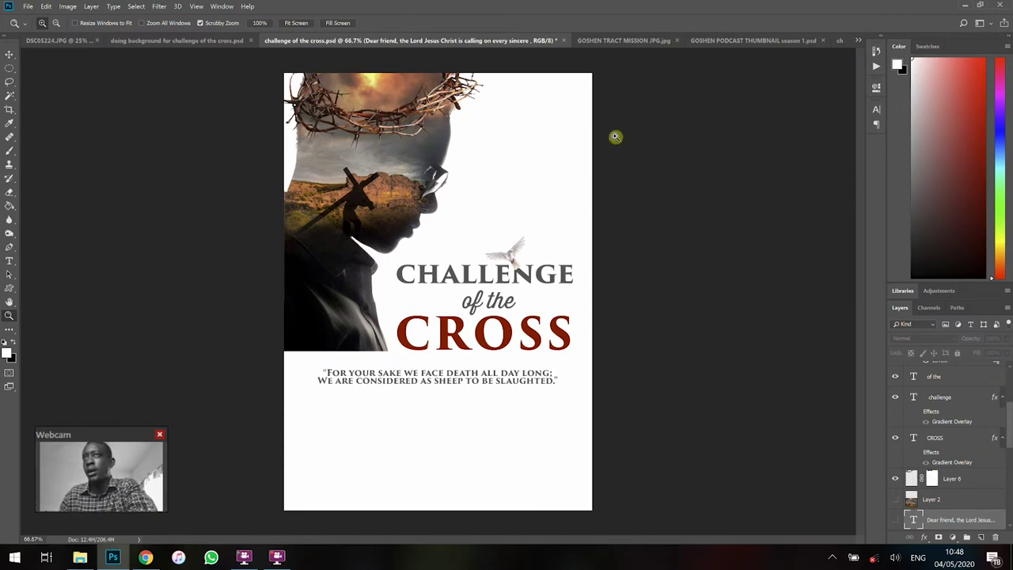
{"action": "left_click", "coordinate": [222, 7]}
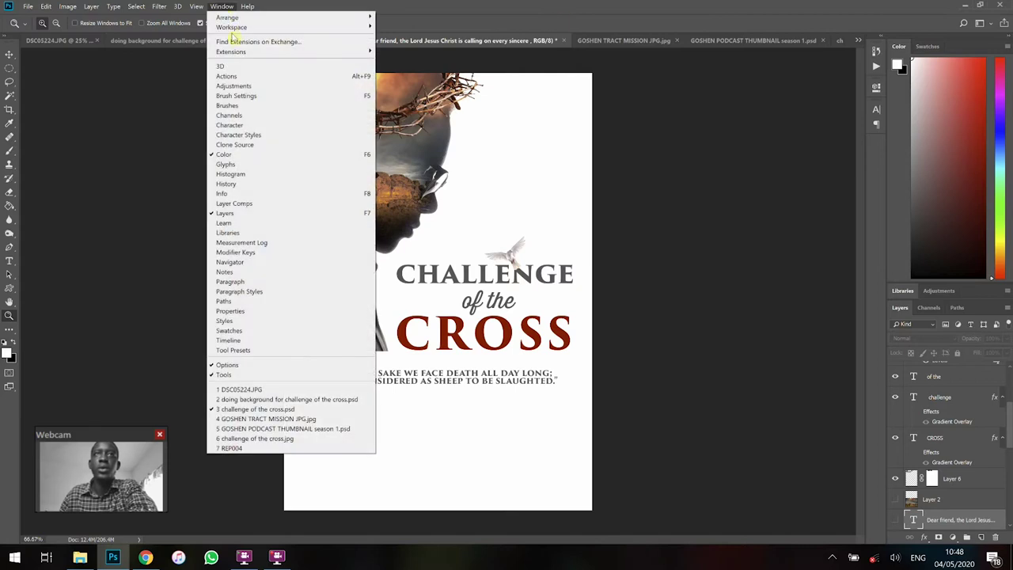
{"action": "mouse_move", "coordinate": [234, 28]}
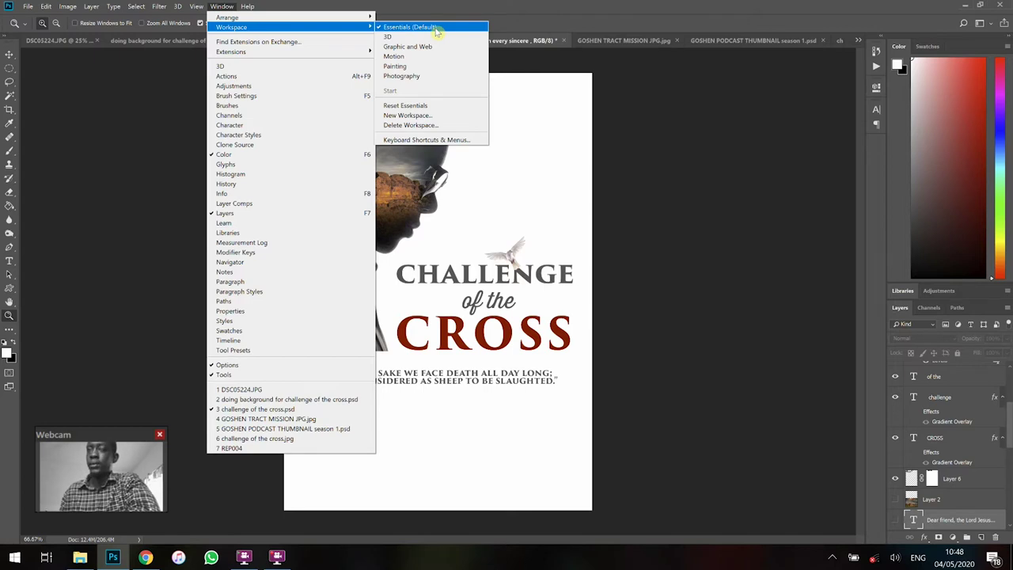
{"action": "left_click", "coordinate": [788, 37]}
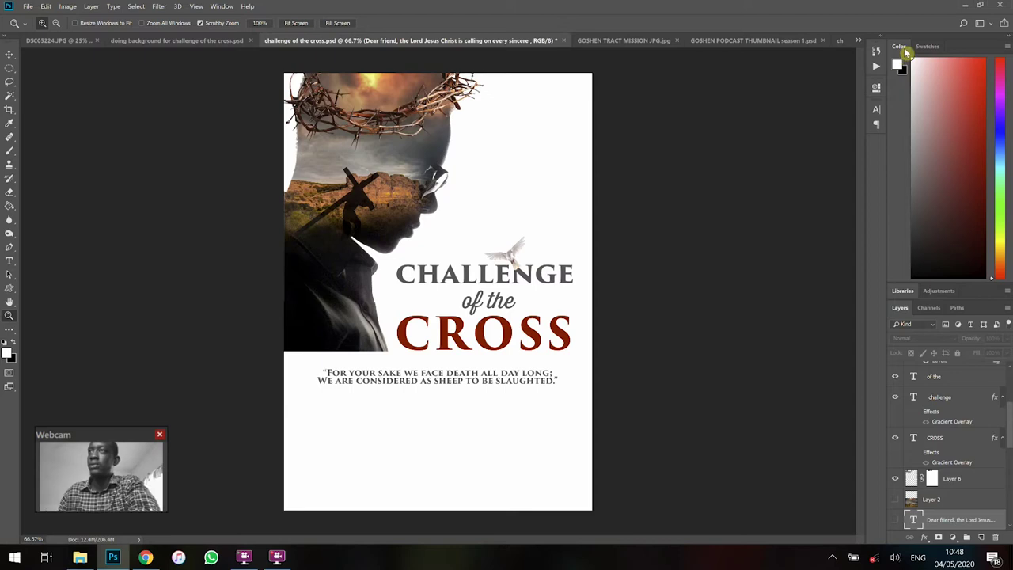
Close the Color panel, then drag the Swatches panel out and collapse it, freeing the dock for Layers
{"action": "right_click", "coordinate": [903, 48]}
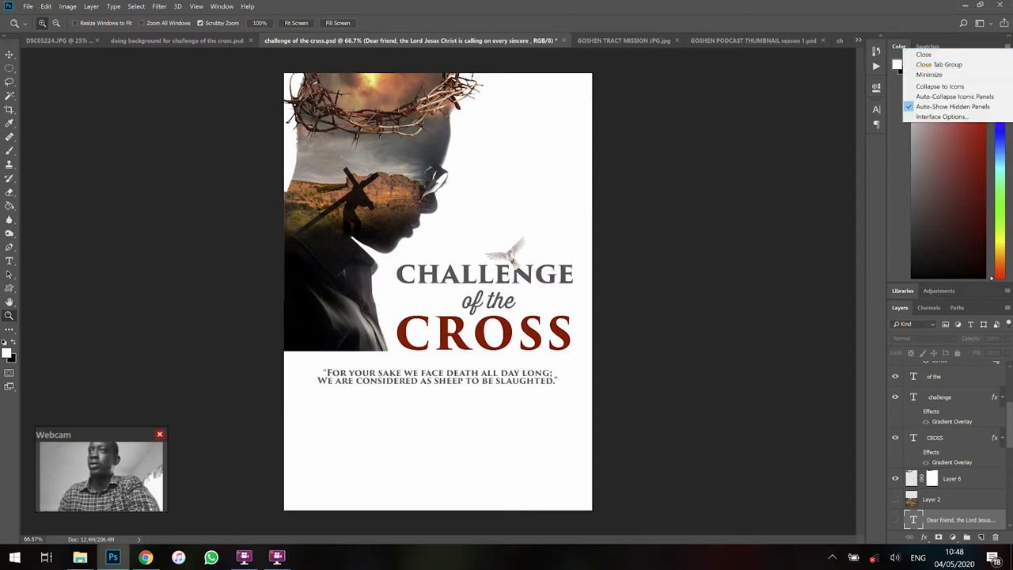
{"action": "left_click", "coordinate": [902, 47]}
{"action": "left_click_drag", "start_coordinate": [903, 47], "coordinate": [797, 82]}
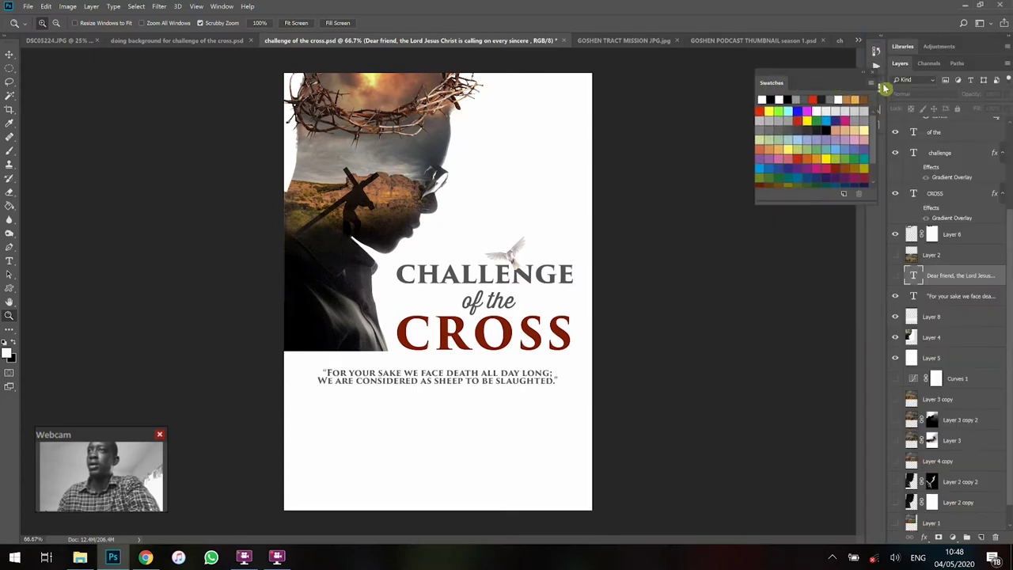
{"action": "left_click", "coordinate": [877, 79]}
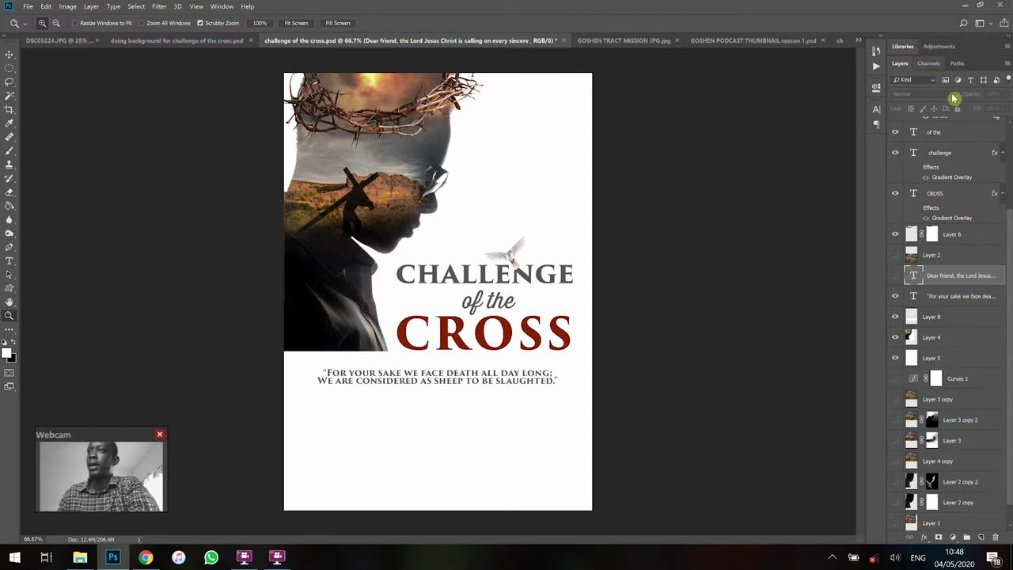
{"action": "scroll", "coordinate": [1011, 144], "scroll_direction": "up", "scroll_amount": 3}
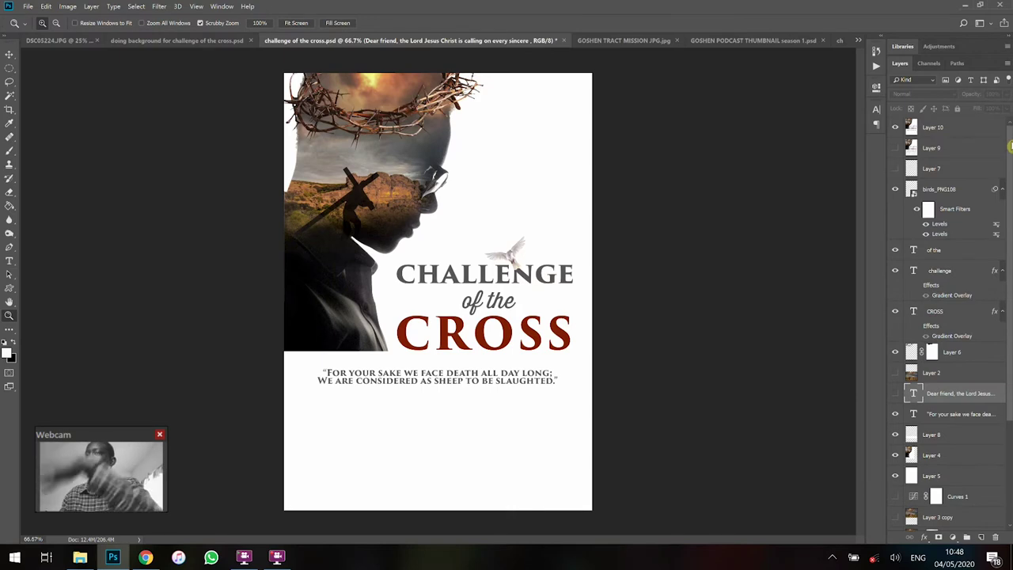
{"action": "scroll", "coordinate": [1011, 237], "scroll_direction": "down", "scroll_amount": 5}
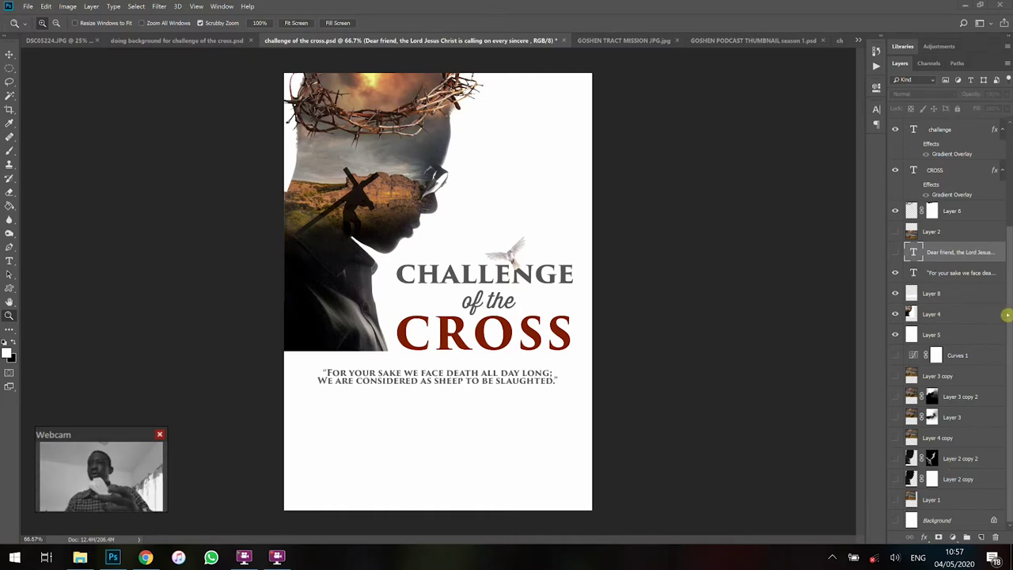
{"action": "scroll", "coordinate": [1004, 310], "scroll_direction": "up", "scroll_amount": 4}
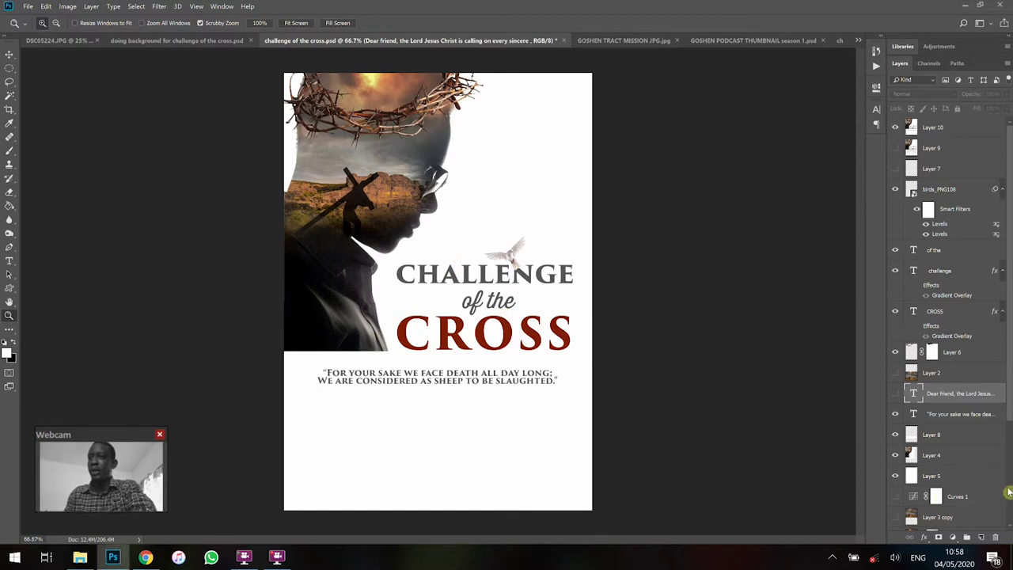
{"action": "scroll", "coordinate": [1005, 490], "scroll_direction": "down", "scroll_amount": 3}
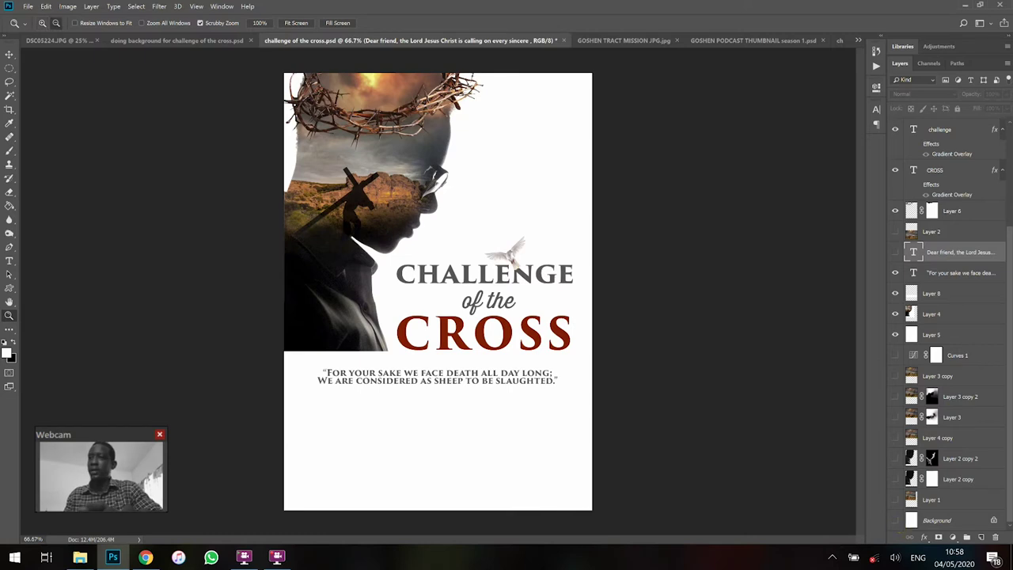
{"action": "left_click", "coordinate": [895, 521], "text": "alt"}
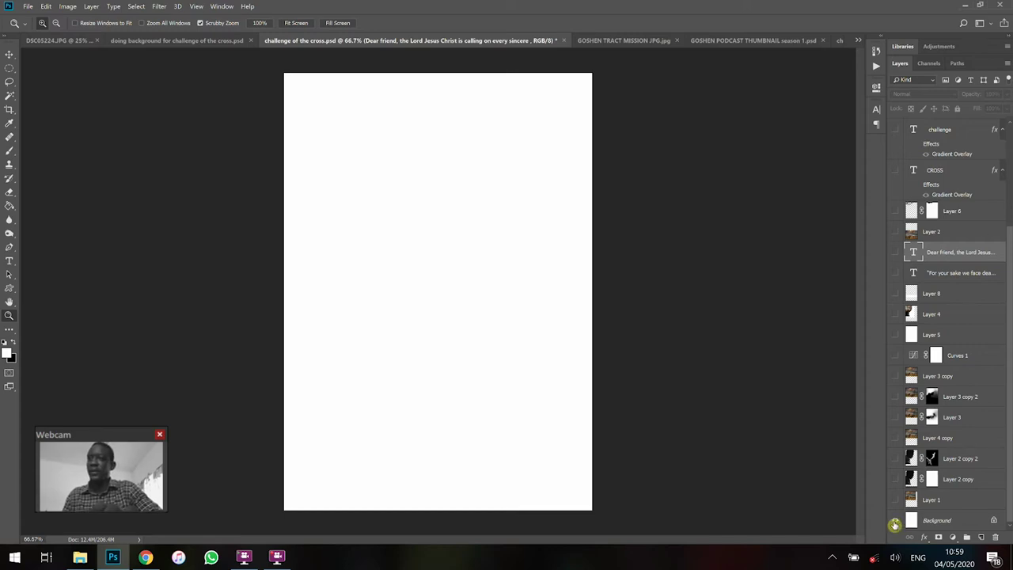
Toggle Background and Layer 1 visibility to compare the portrait alone against the full composite
{"action": "left_click", "coordinate": [894, 521]}
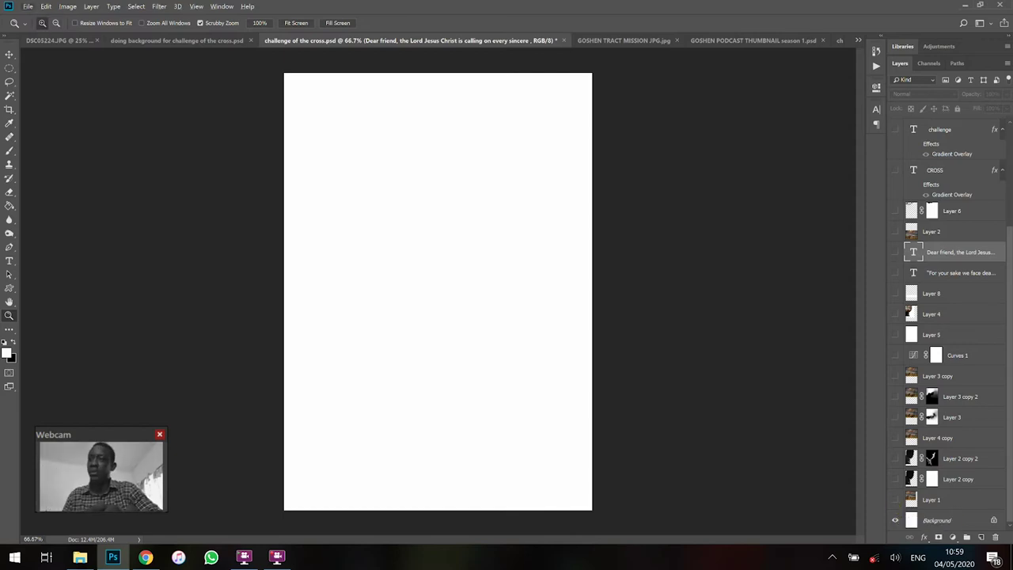
{"action": "left_click", "coordinate": [893, 503], "text": "alt"}
{"action": "left_click", "coordinate": [892, 502], "text": "alt"}
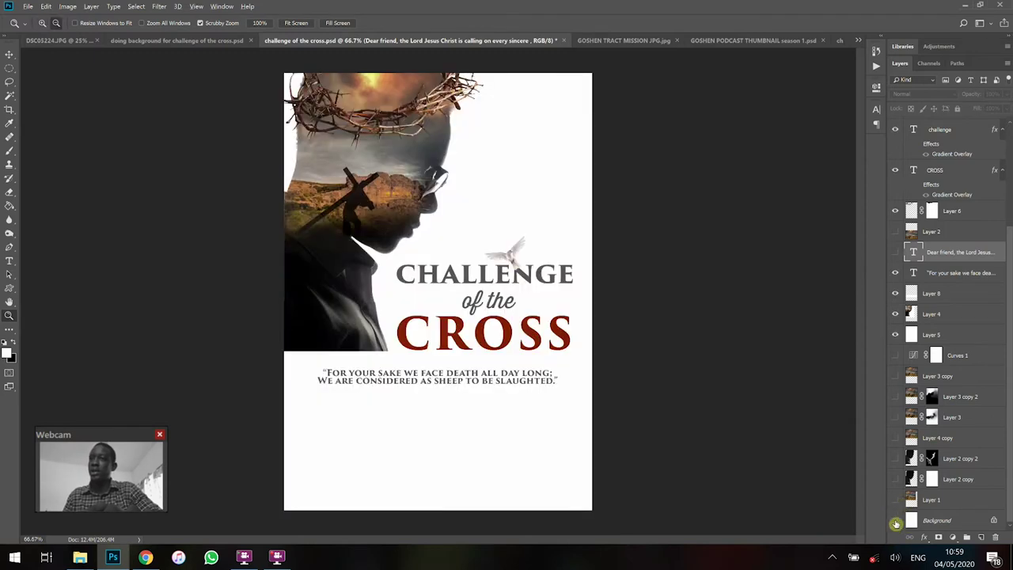
{"action": "left_click", "coordinate": [895, 520], "text": "alt"}
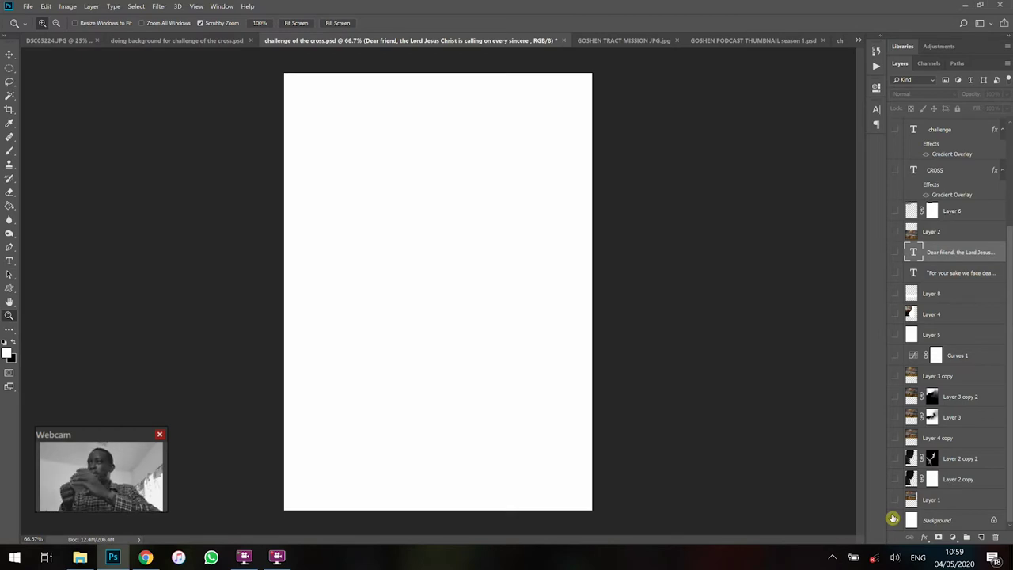
{"action": "left_click", "coordinate": [895, 519]}
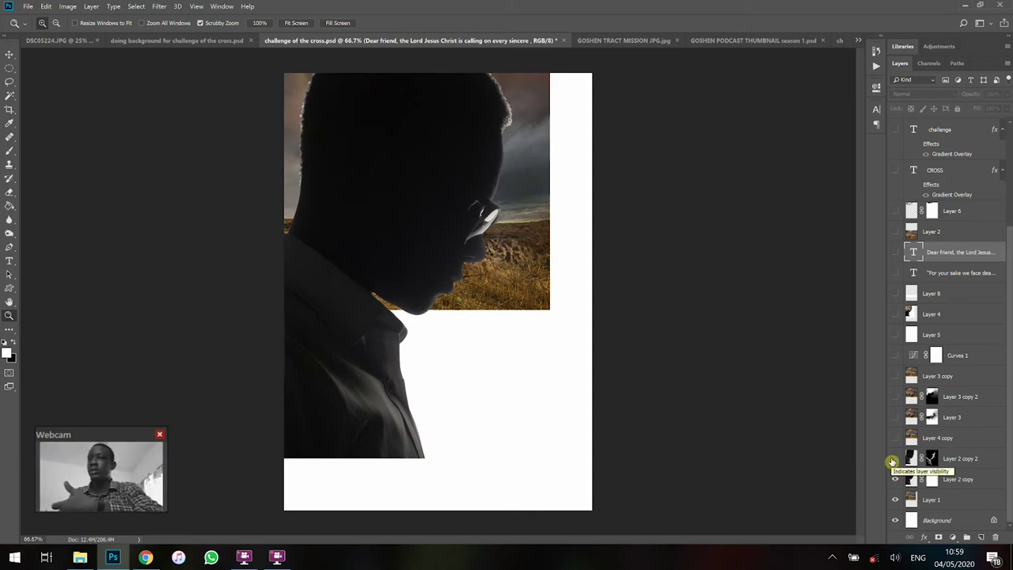
Show Layer 4 copy, Layer 3, Layer 3 copy 2 and Layer 3 copy, then switch to the background document
{"action": "left_click", "coordinate": [894, 440]}
{"action": "left_click", "coordinate": [895, 417]}
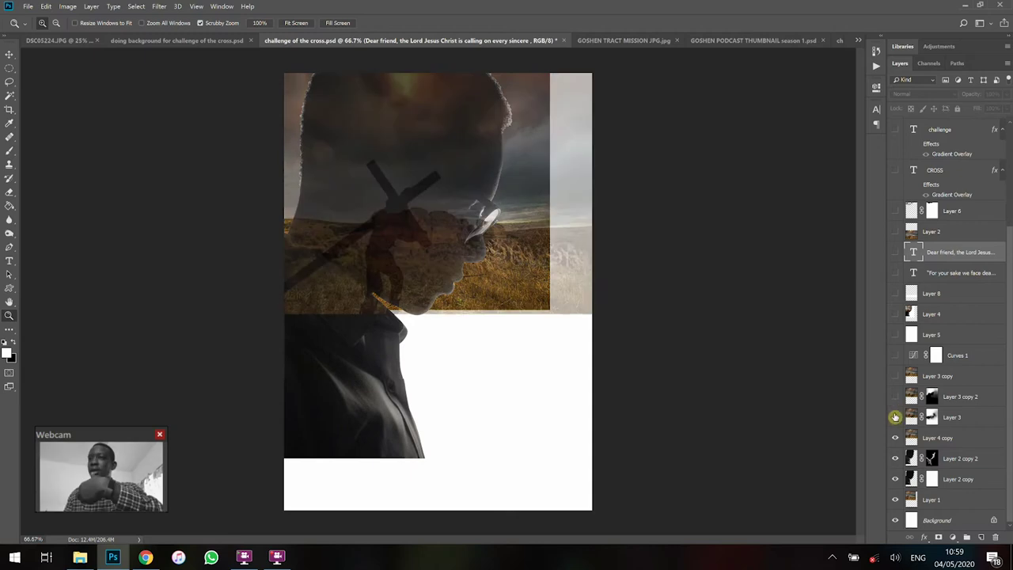
{"action": "left_click", "coordinate": [895, 397]}
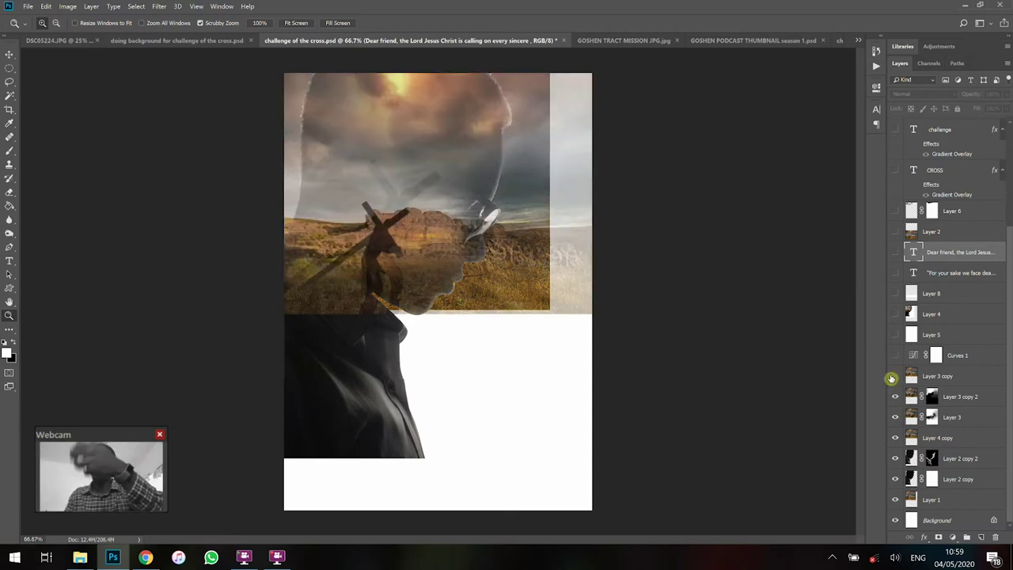
{"action": "left_click", "coordinate": [894, 377]}
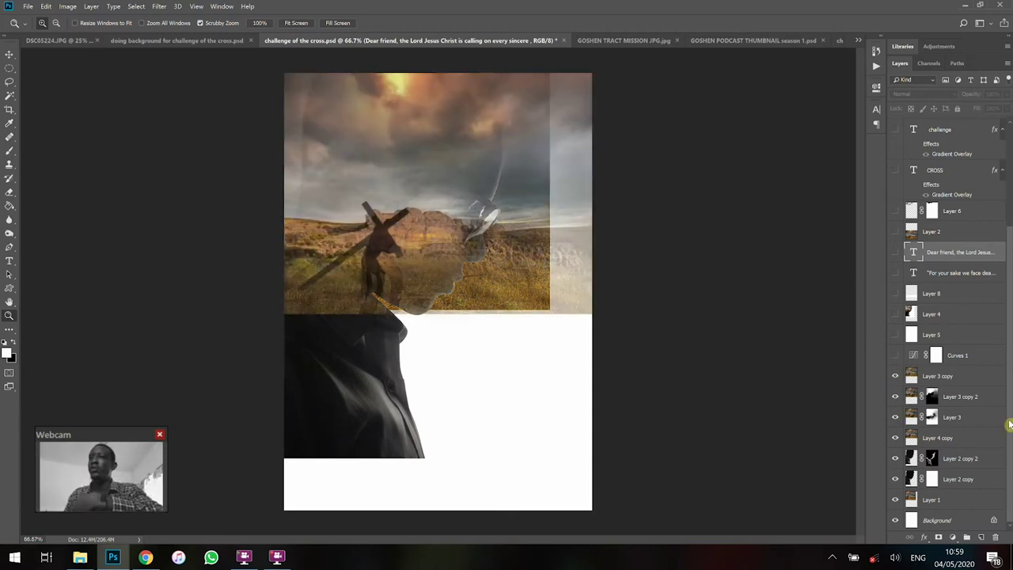
{"action": "left_click_drag", "start_coordinate": [1008, 426], "coordinate": [999, 285]}
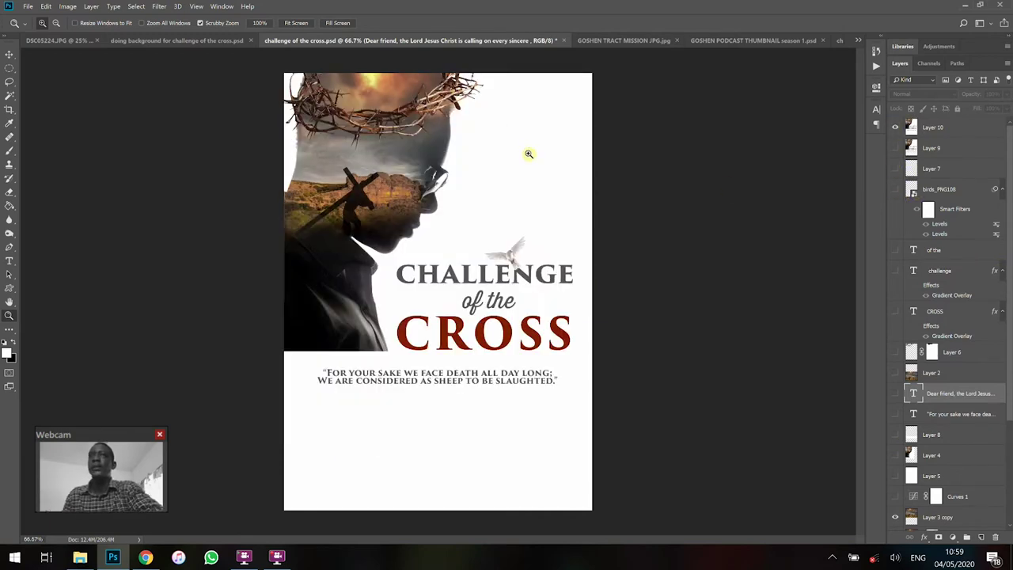
{"action": "left_click", "coordinate": [187, 42]}
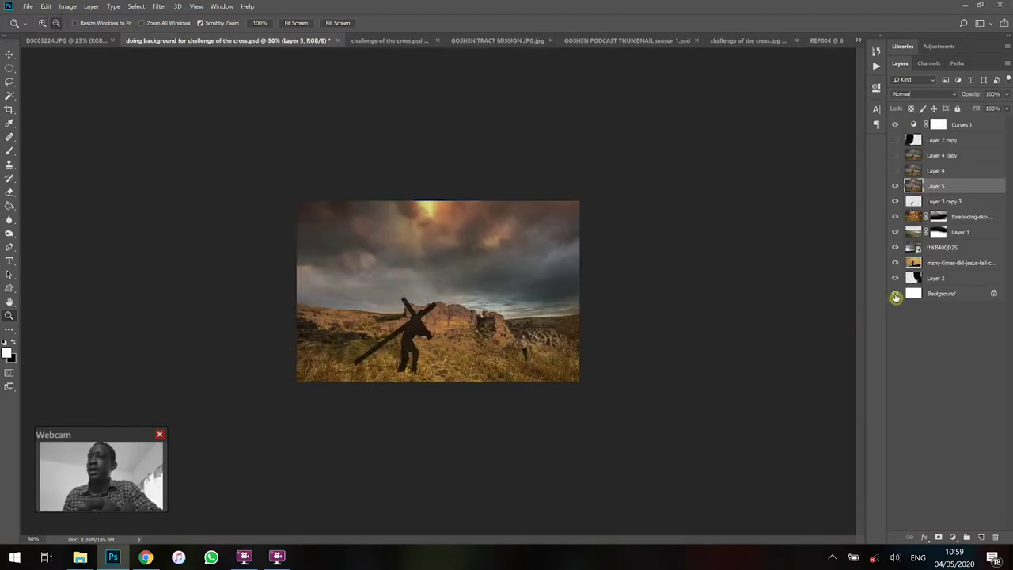
Solo the Background, zoom in, and toggle Layer 2, thKB40QD2S and the cross-bearer layer, then show Layer 1
{"action": "left_click", "coordinate": [895, 294], "text": "alt"}
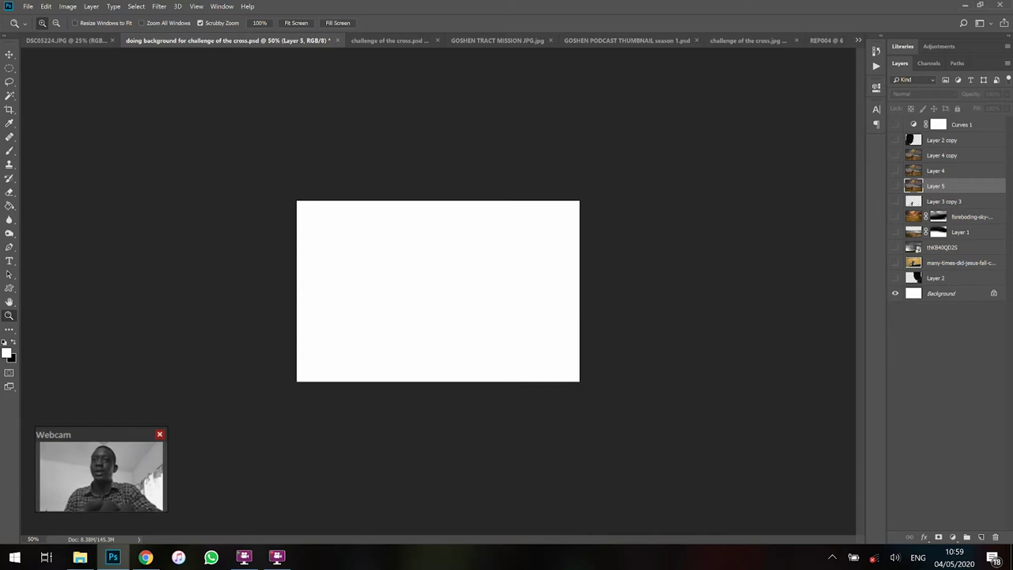
{"action": "key", "text": "ctrl+plus"}
{"action": "key", "text": "ctrl+plus"}
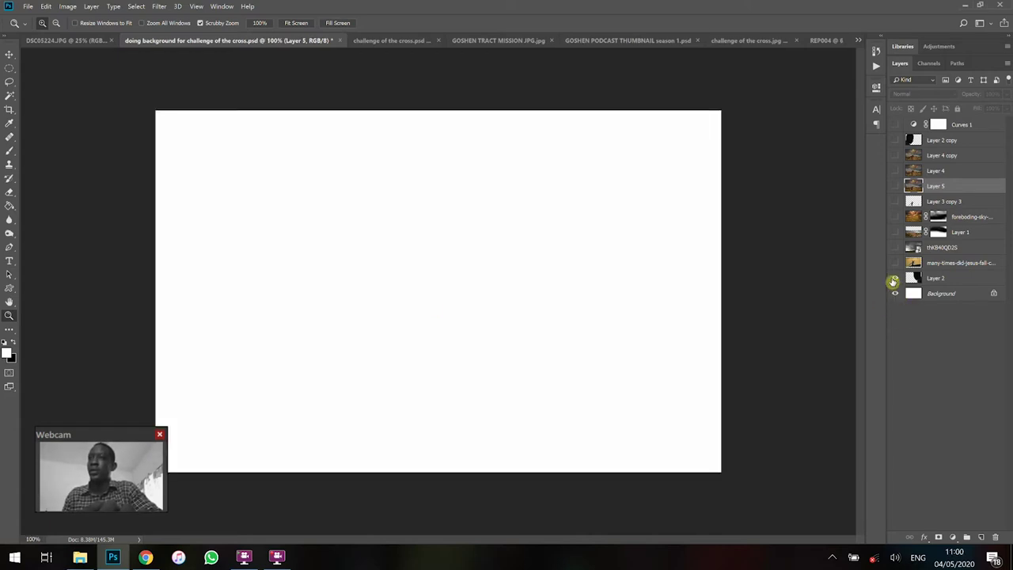
{"action": "left_click", "coordinate": [894, 279]}
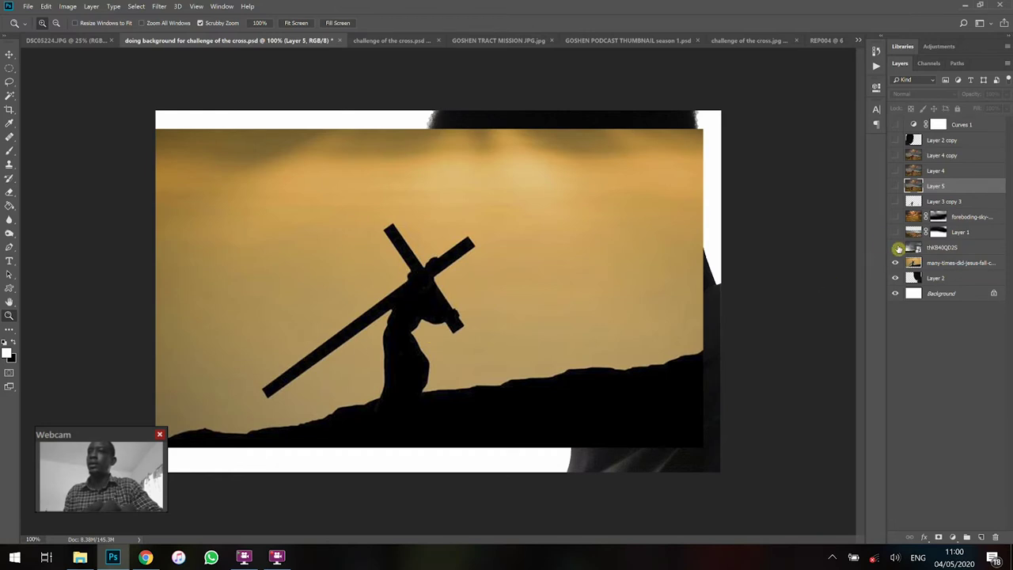
{"action": "left_click", "coordinate": [896, 247]}
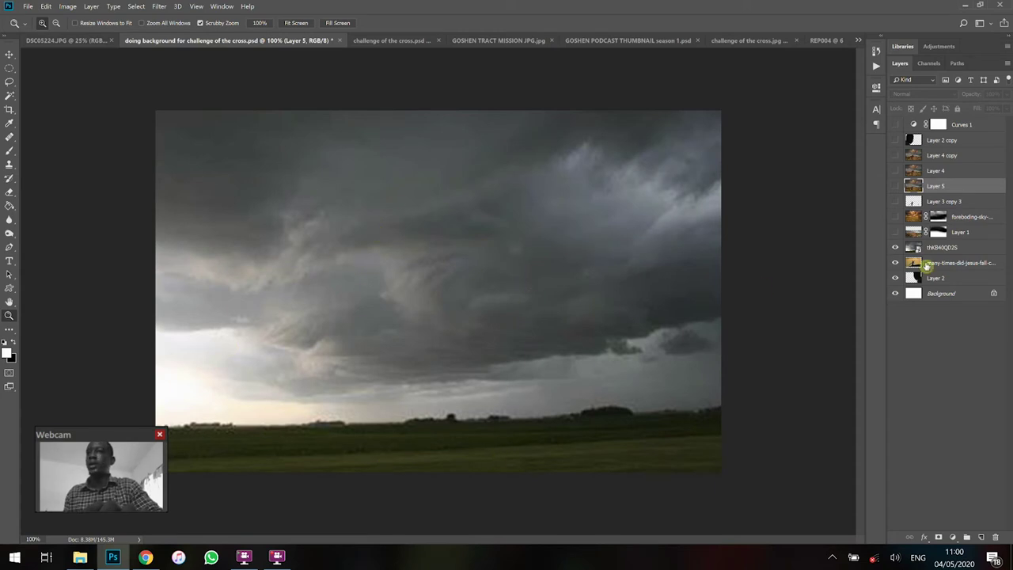
{"action": "left_click", "coordinate": [895, 263], "text": "alt"}
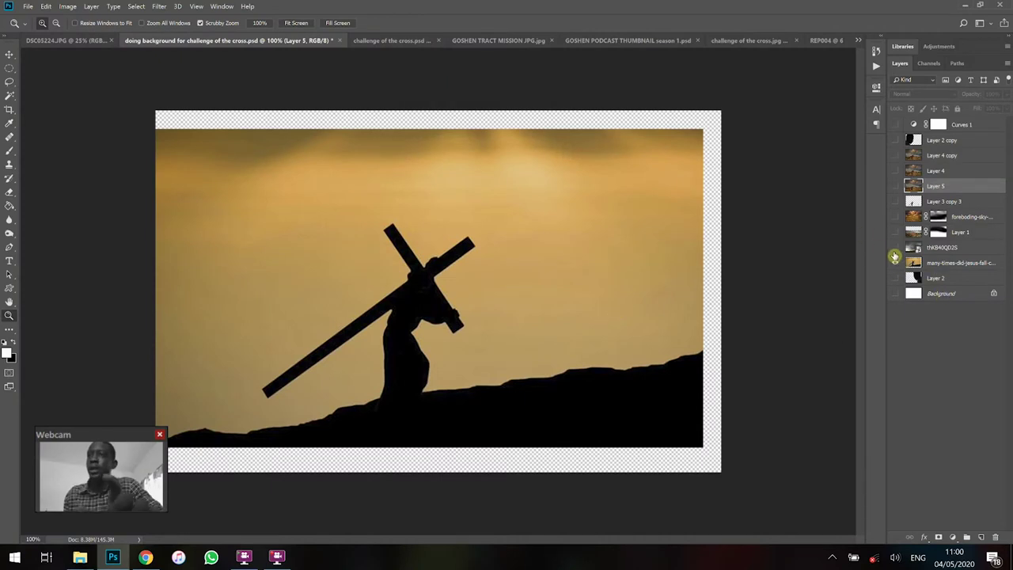
{"action": "left_click_drag", "start_coordinate": [890, 293], "coordinate": [895, 250]}
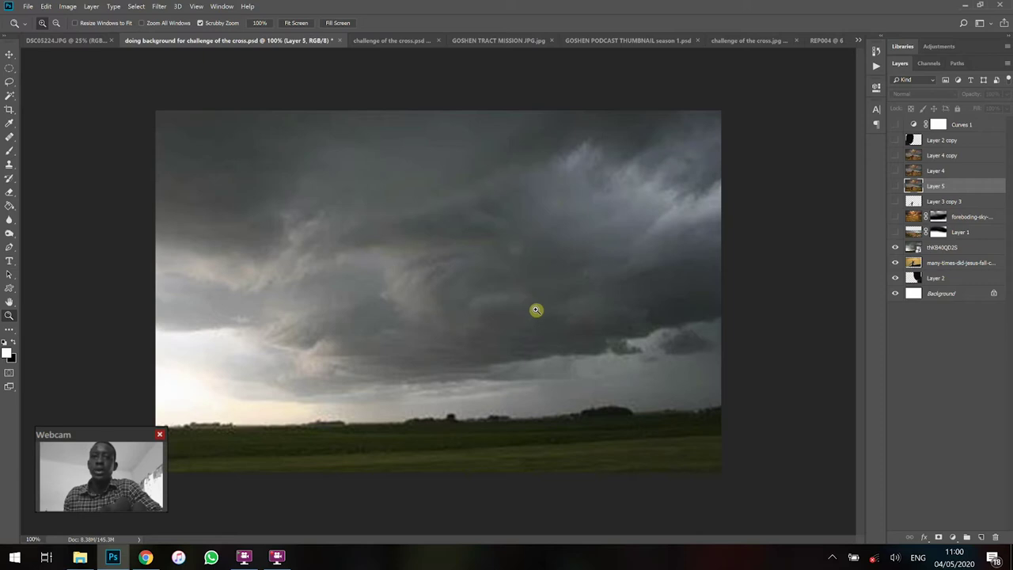
{"action": "left_click", "coordinate": [894, 234]}
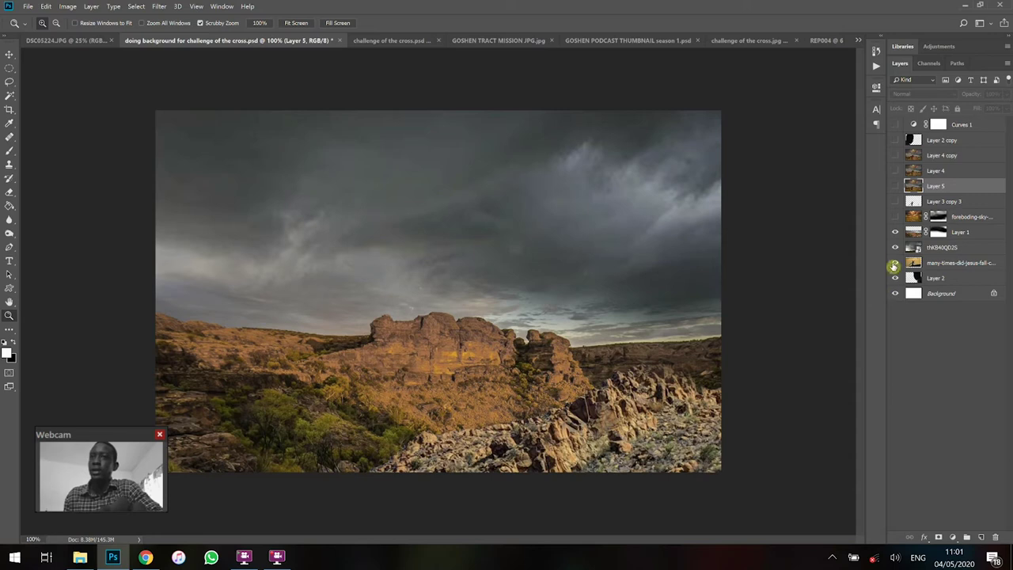
Select Layer 1's mask, disable it to compare, then apply the layer mask permanently
{"action": "key", "text": "alt"}
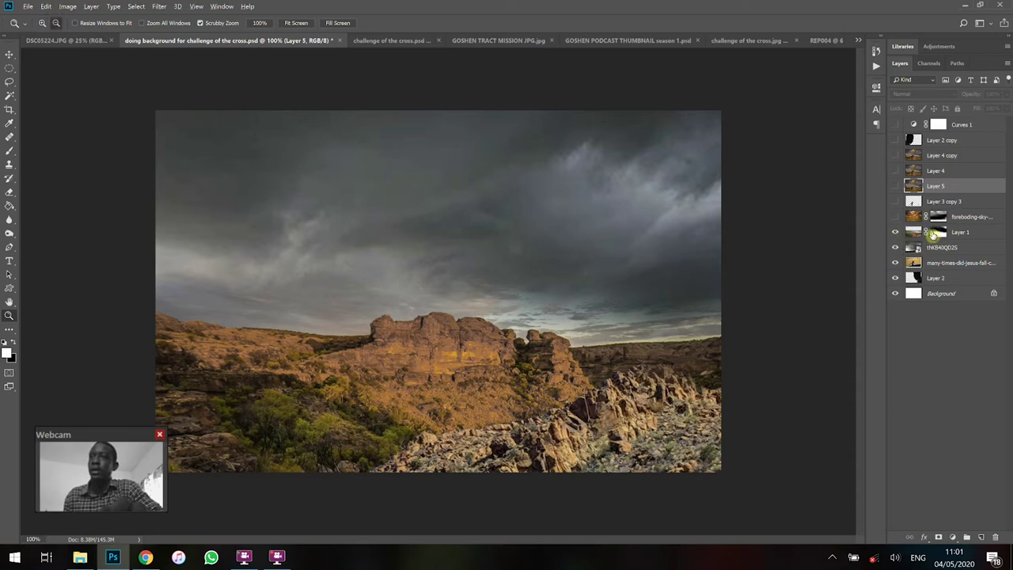
{"action": "left_click", "coordinate": [926, 232]}
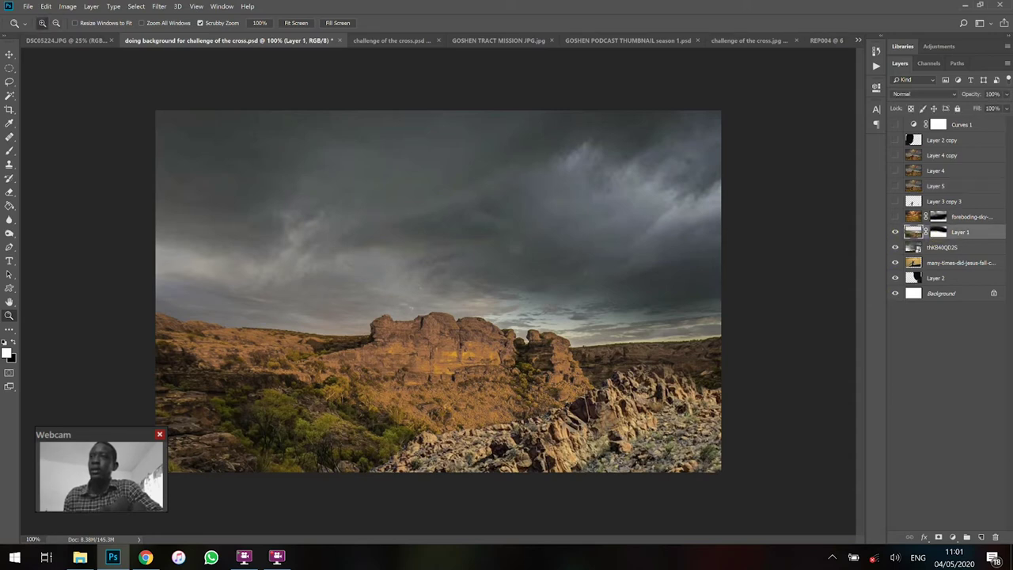
{"action": "left_click", "coordinate": [935, 233]}
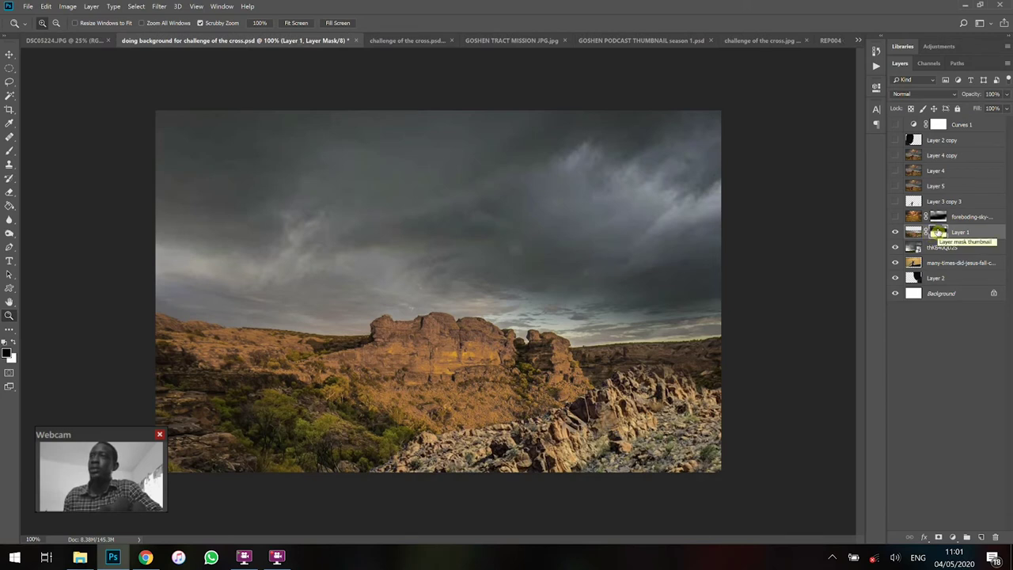
{"action": "right_click", "coordinate": [938, 231]}
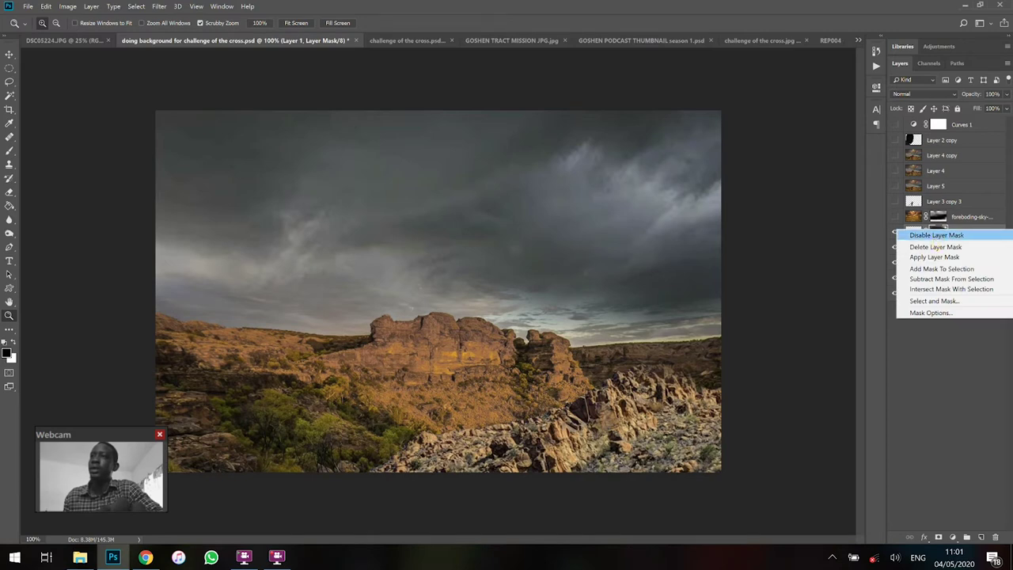
{"action": "left_click", "coordinate": [936, 235]}
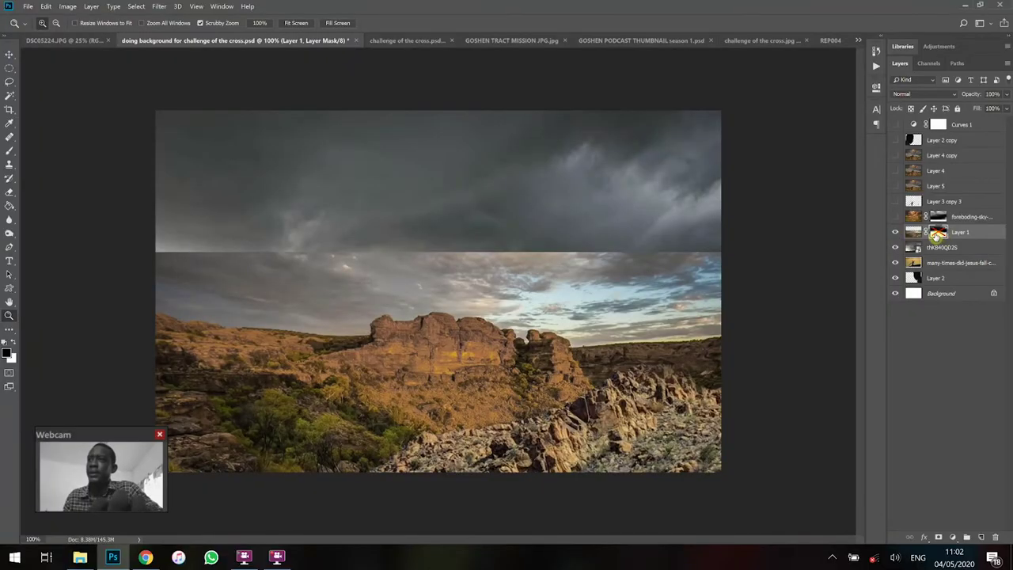
{"action": "left_click", "coordinate": [937, 232], "text": "shift"}
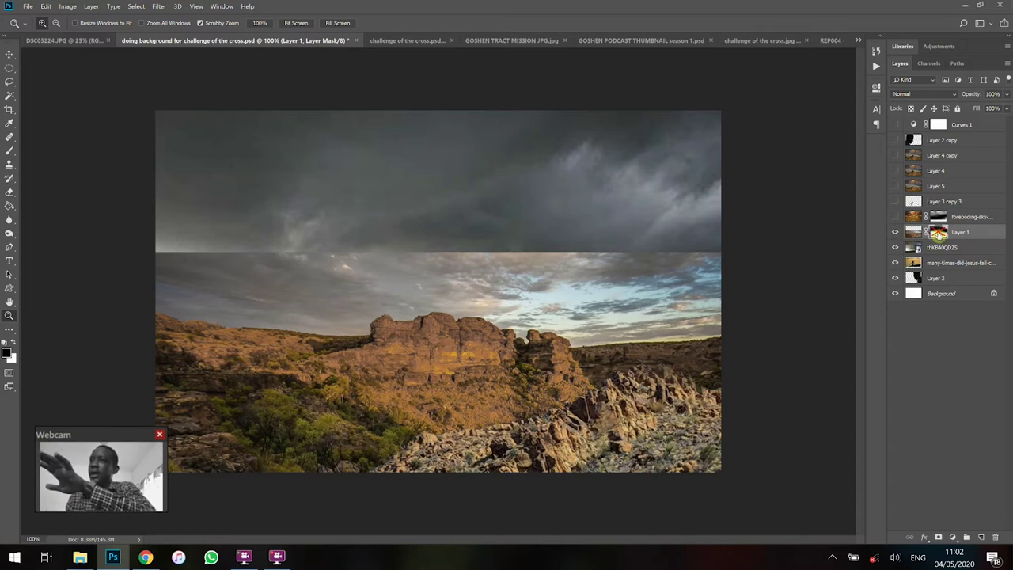
{"action": "right_click", "coordinate": [938, 232]}
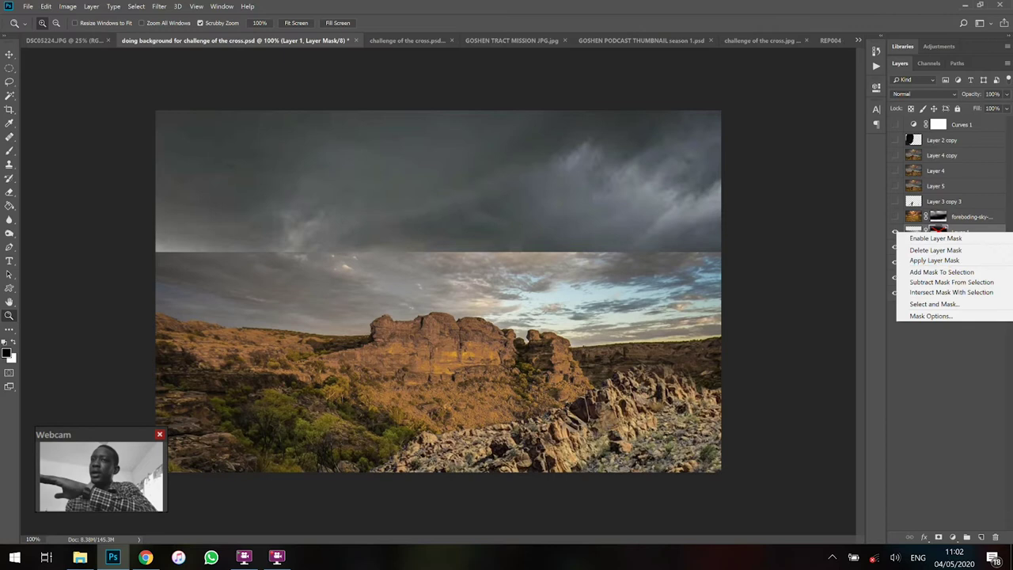
{"action": "left_click", "coordinate": [941, 260]}
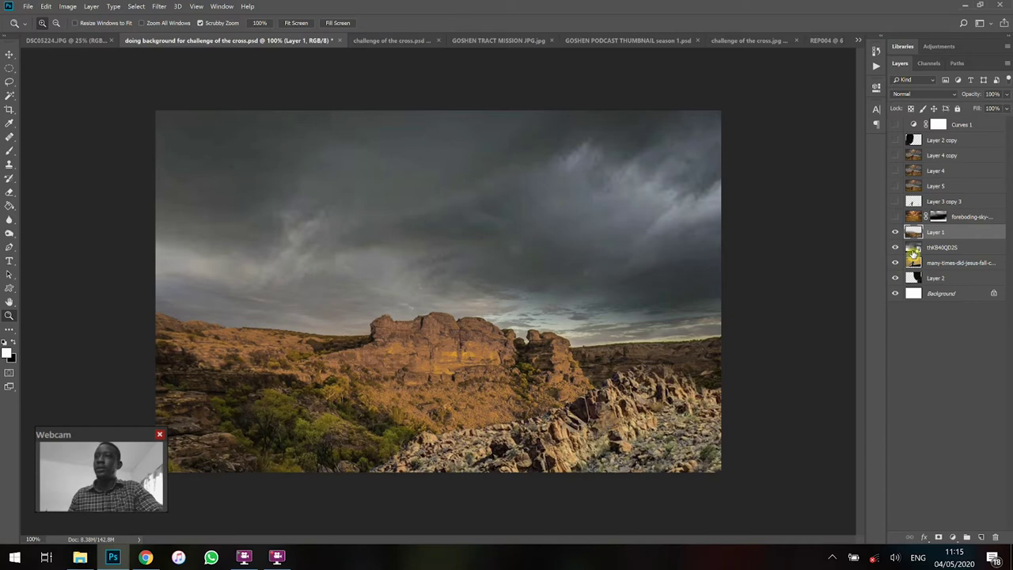
Toggle the thKB40QD2S sky and Layer 1 to compare, restore the sky, and add a mask to Layer 1
{"action": "left_click", "coordinate": [908, 248]}
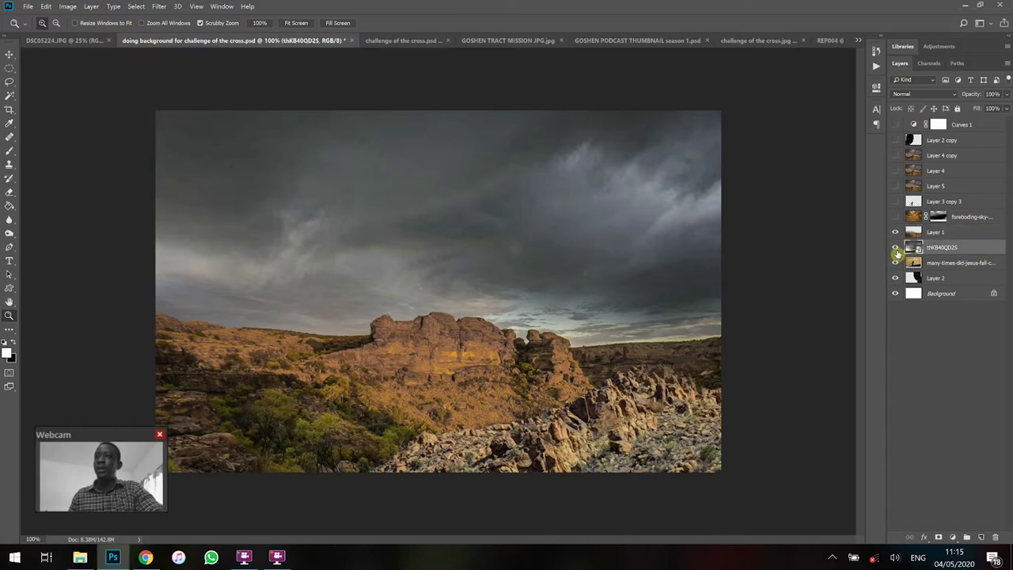
{"action": "left_click", "coordinate": [896, 248]}
{"action": "left_click", "coordinate": [896, 232]}
{"action": "left_click", "coordinate": [894, 242]}
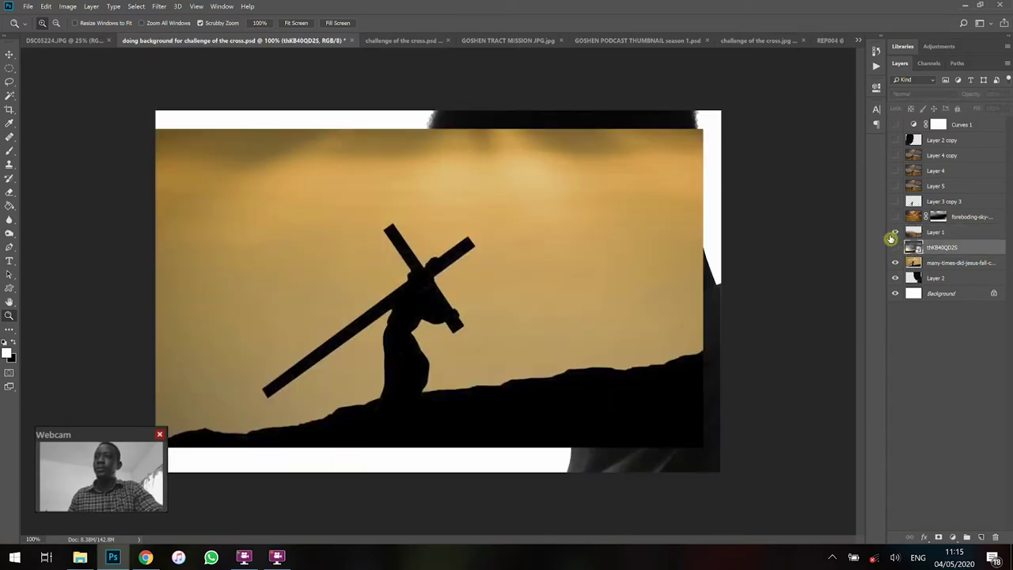
{"action": "left_click", "coordinate": [895, 242]}
{"action": "left_click", "coordinate": [895, 247]}
{"action": "left_click", "coordinate": [895, 248]}
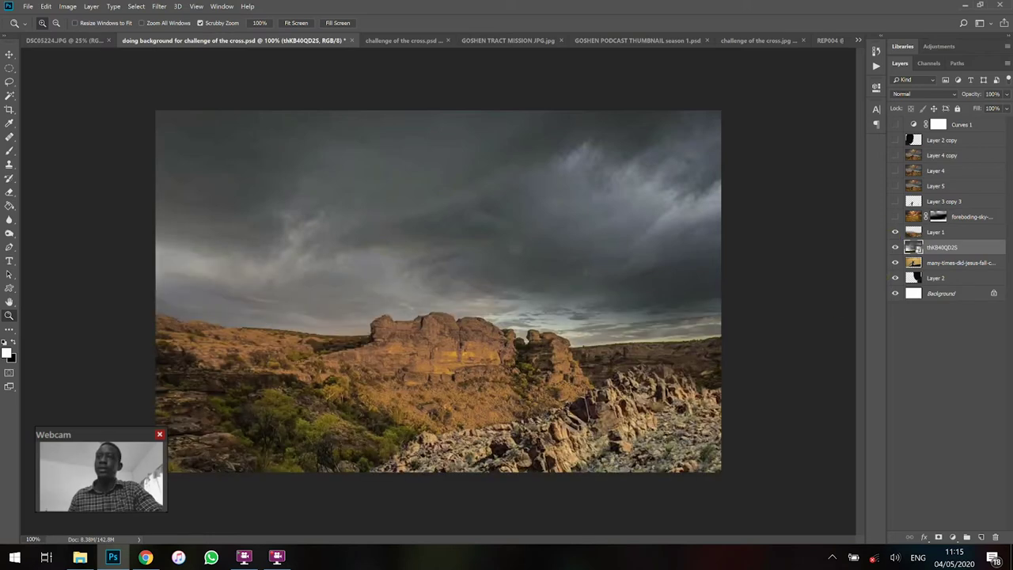
{"action": "left_click", "coordinate": [912, 233]}
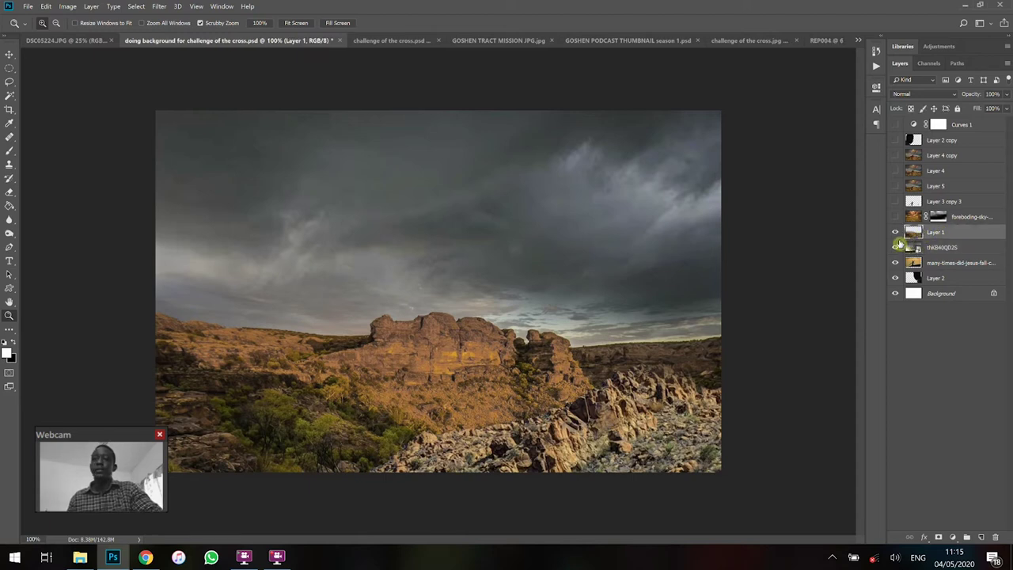
{"action": "key", "text": "ctrl+alt+m"}
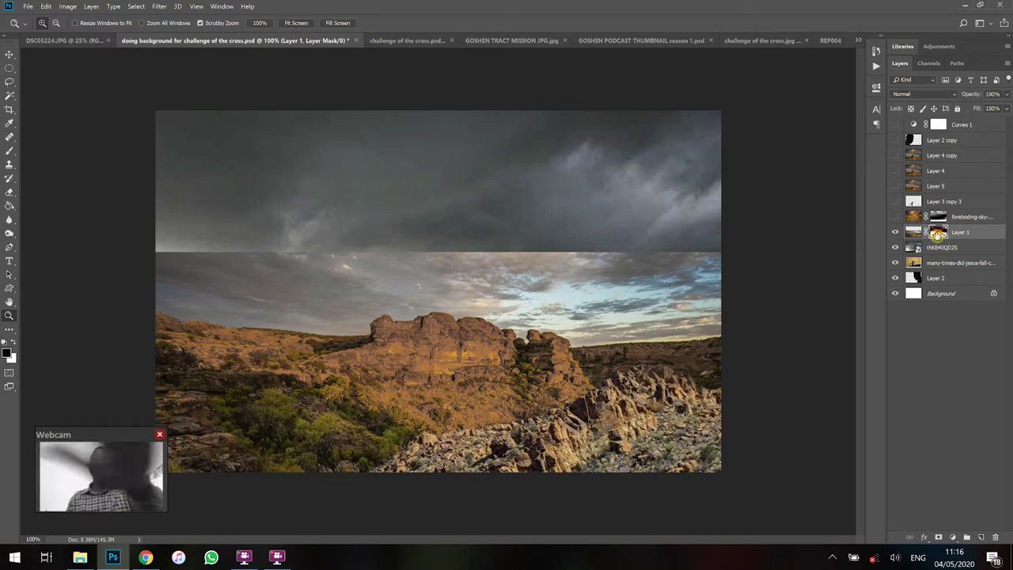
Switch Layer 1's mask on and off to compare the skies, then undo Apply Layer Mask to keep it
{"action": "right_click", "coordinate": [937, 234]}
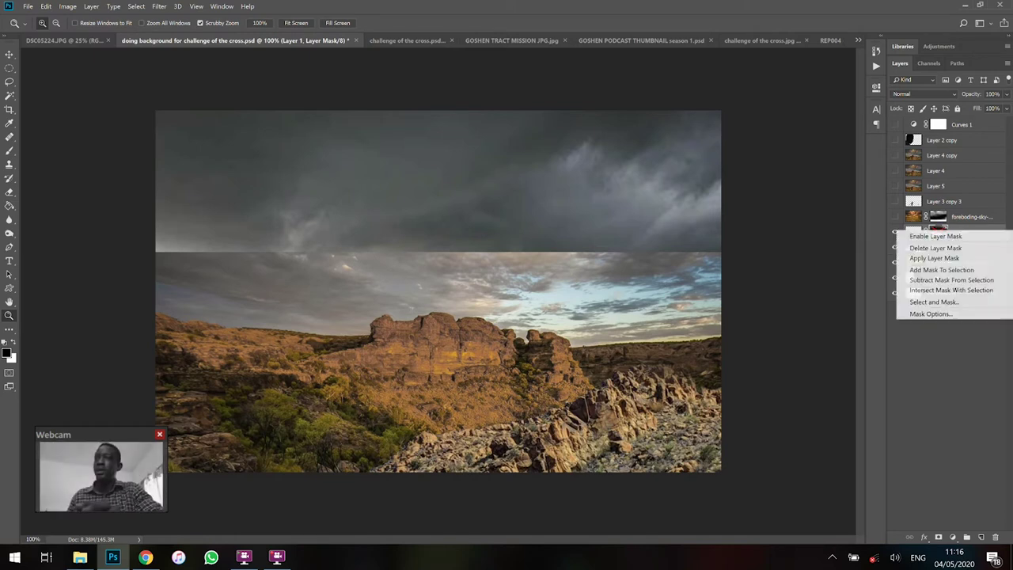
{"action": "left_click", "coordinate": [935, 236]}
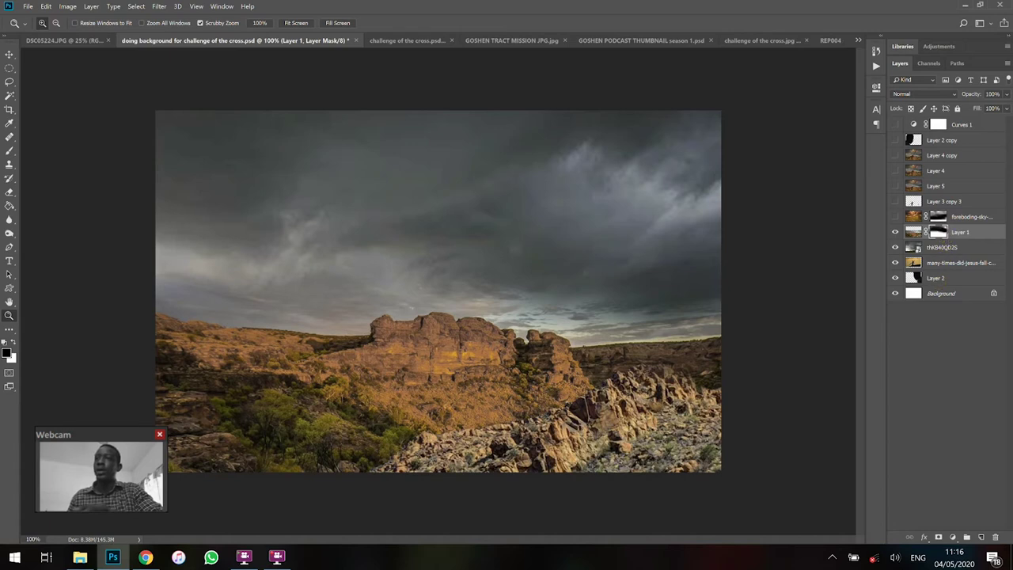
{"action": "right_click", "coordinate": [938, 231]}
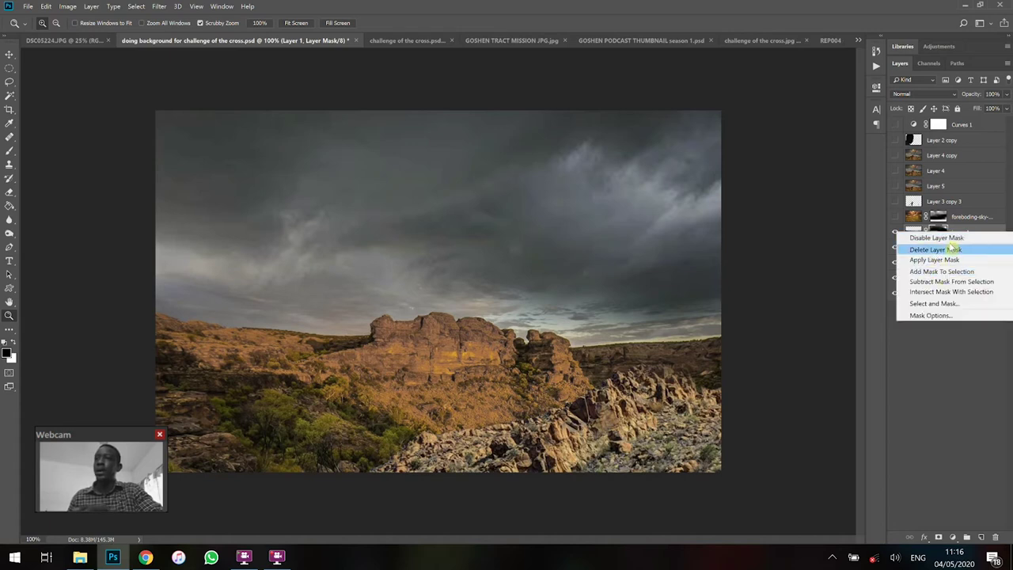
{"action": "left_click", "coordinate": [949, 229]}
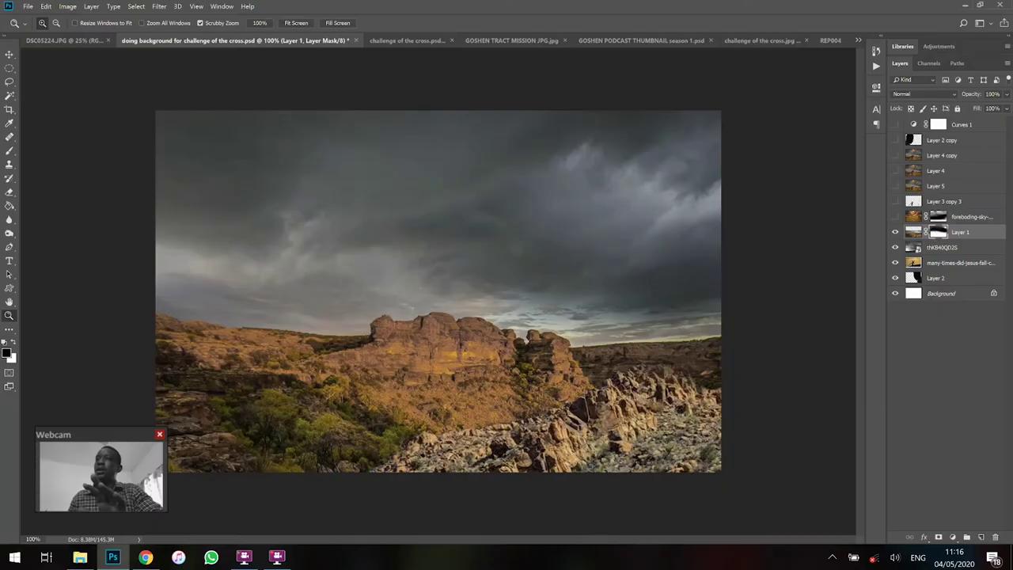
{"action": "right_click", "coordinate": [938, 230]}
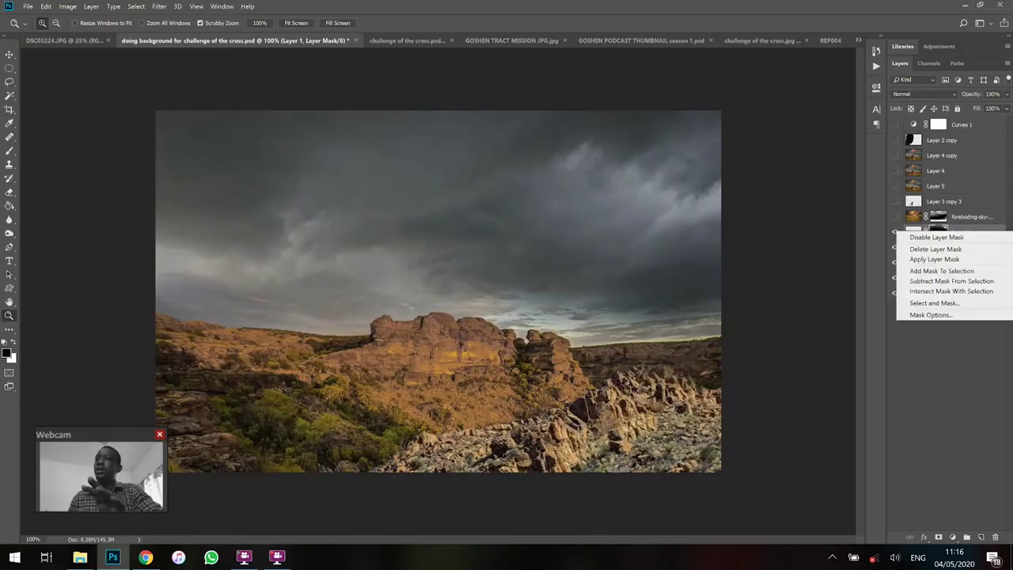
{"action": "left_click", "coordinate": [936, 238]}
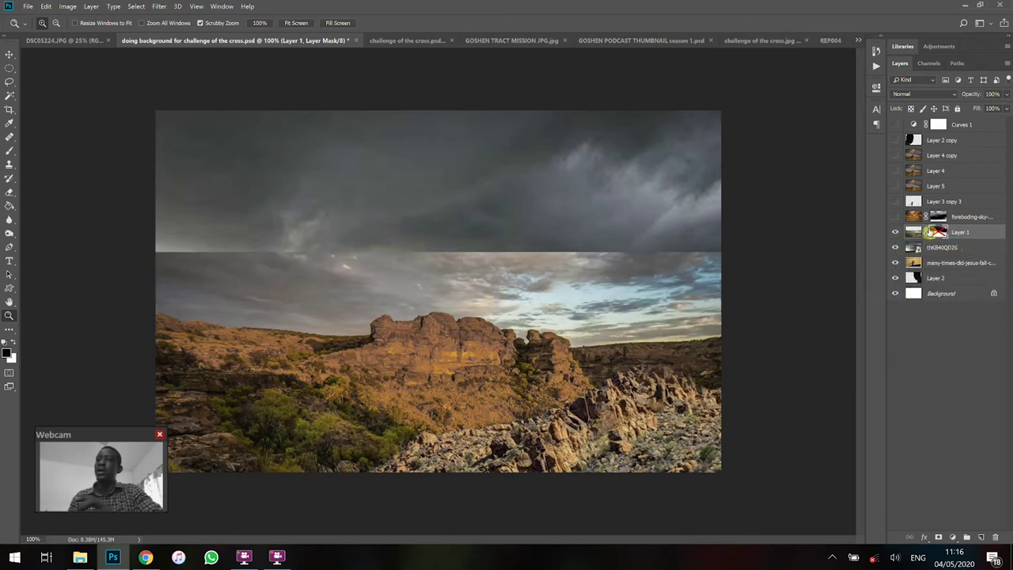
{"action": "left_click", "coordinate": [938, 232], "text": "shift"}
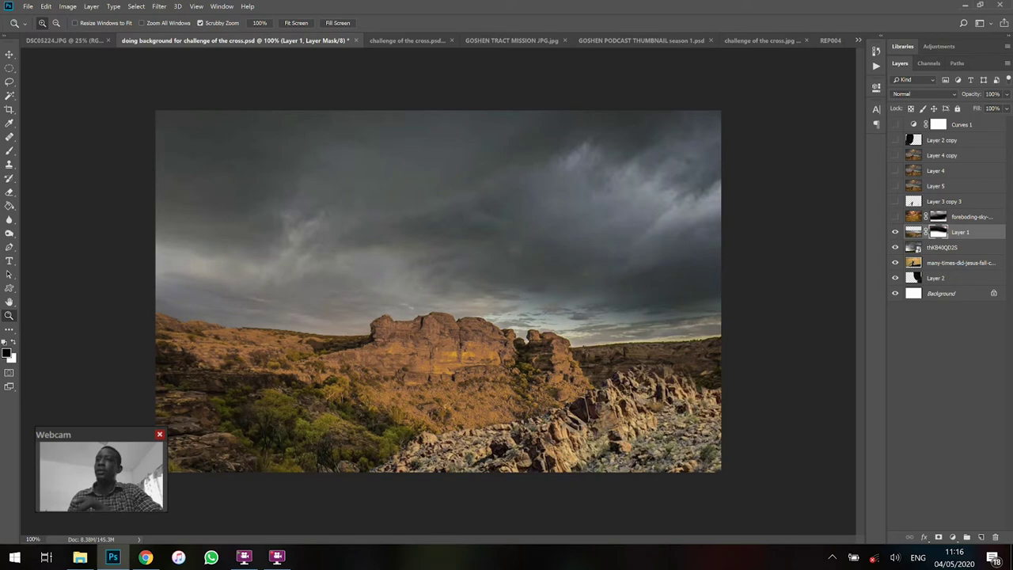
{"action": "right_click", "coordinate": [938, 231]}
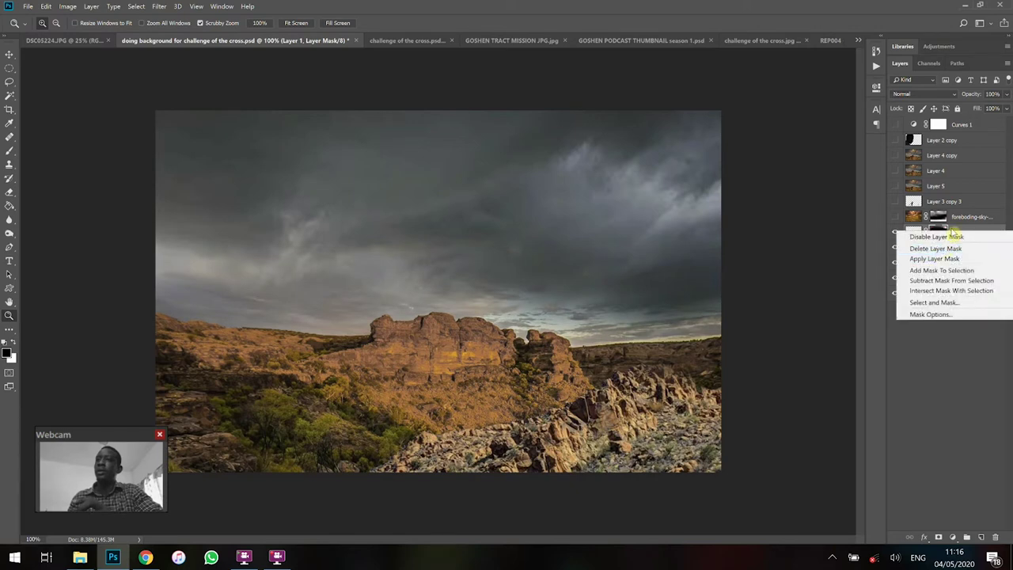
{"action": "left_click", "coordinate": [945, 236]}
{"action": "left_click", "coordinate": [938, 232], "text": "shift"}
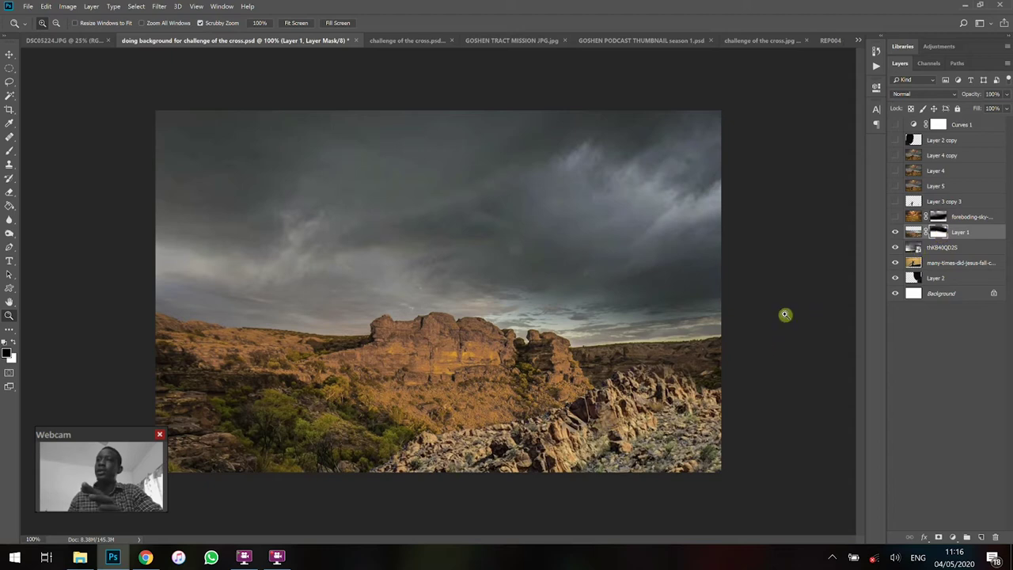
{"action": "right_click", "coordinate": [938, 232]}
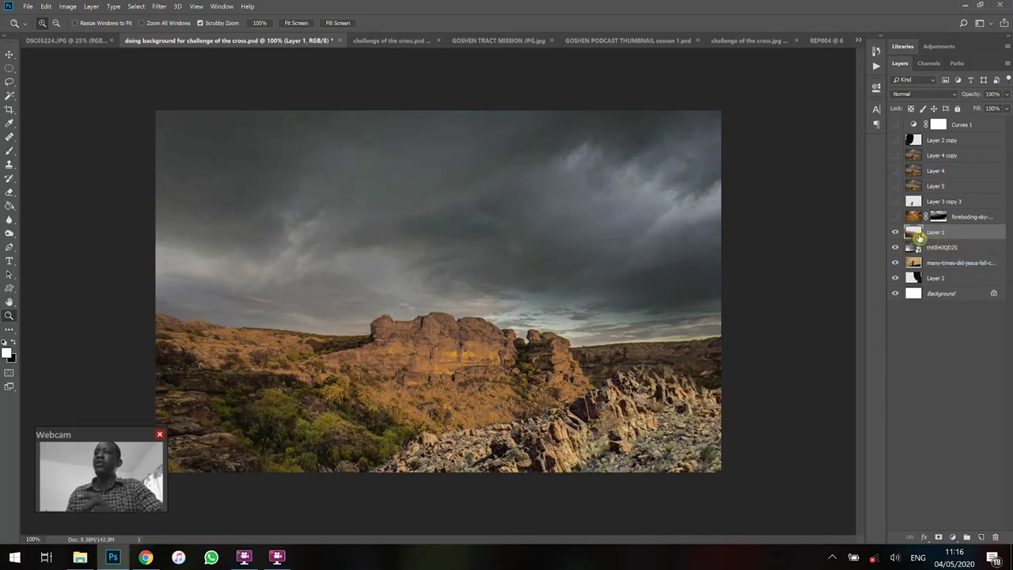
{"action": "key", "text": "ctrl+z"}
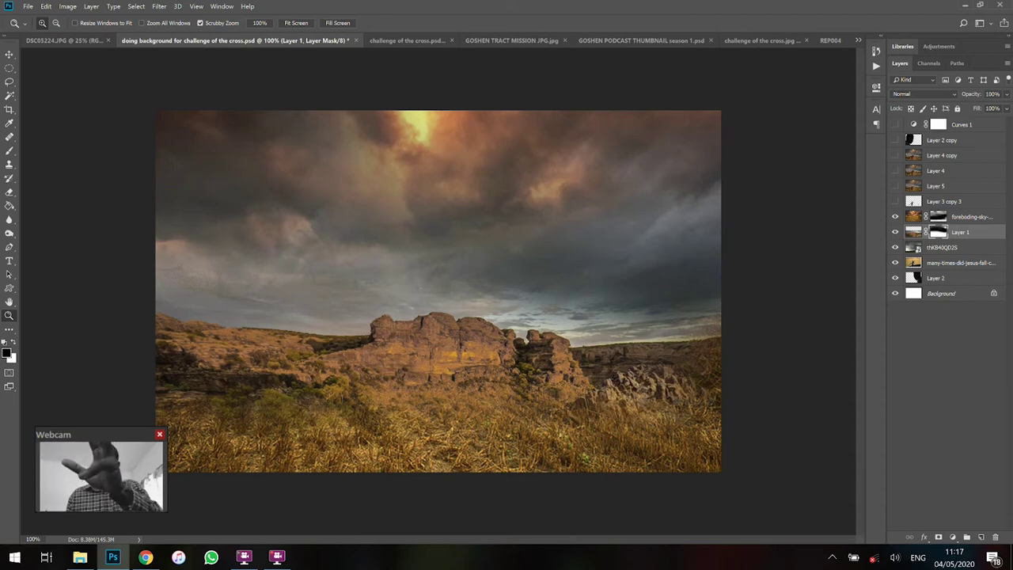
Show the foreboding-sky layer, view its mask alone, load it as a selection and deselect
{"action": "left_click", "coordinate": [895, 216]}
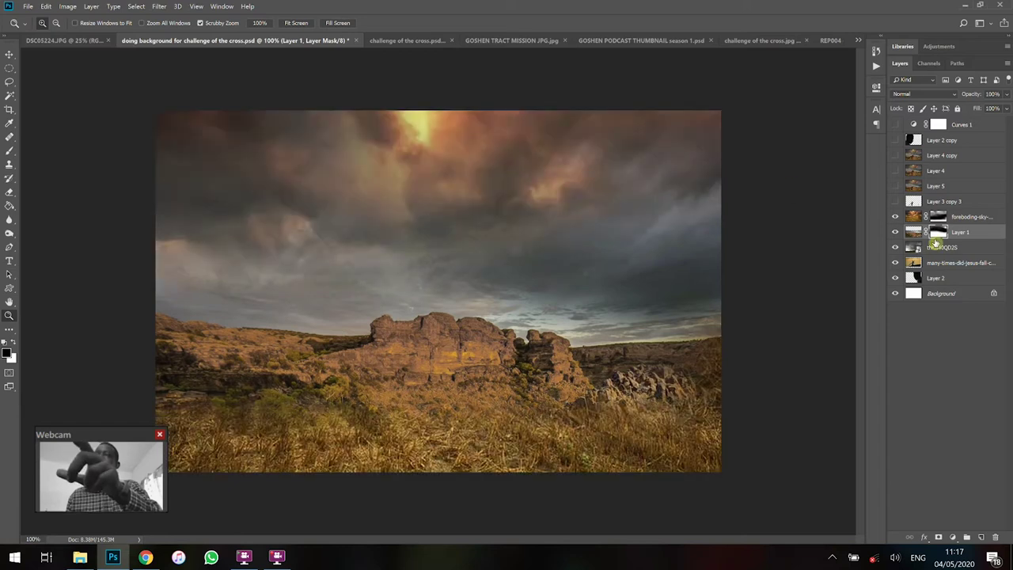
{"action": "left_click", "coordinate": [938, 218]}
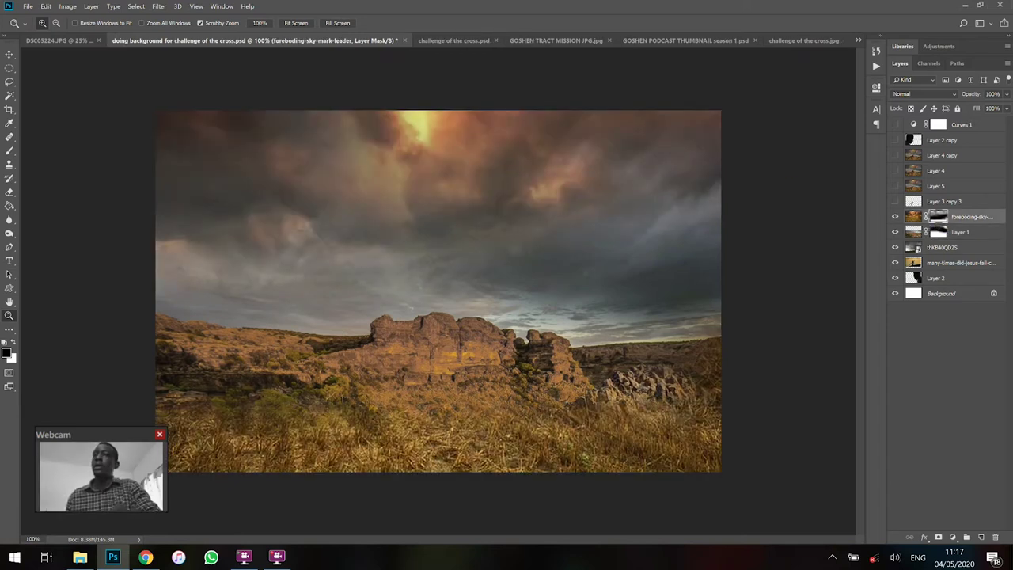
{"action": "left_click", "coordinate": [939, 217], "text": "alt"}
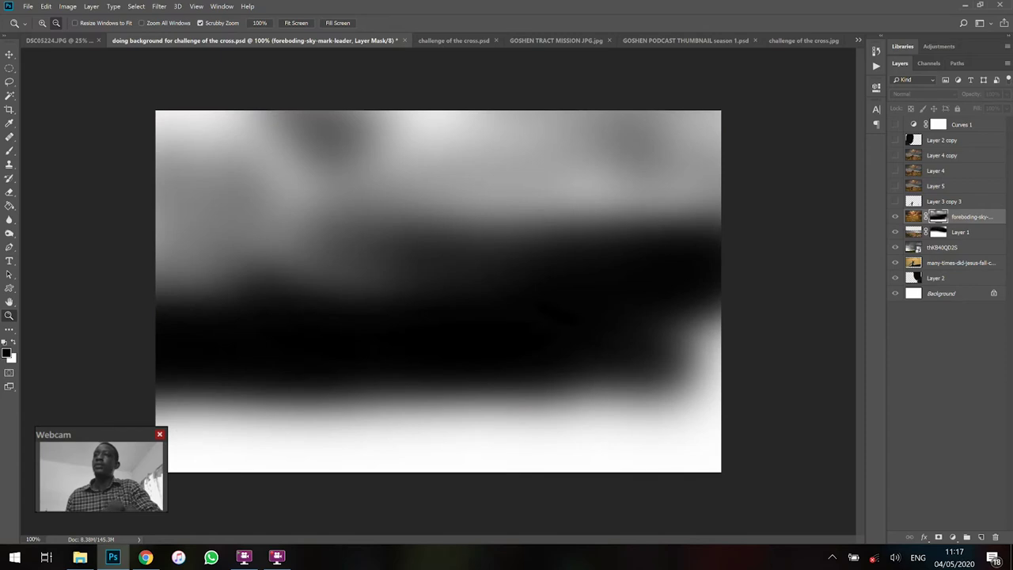
{"action": "left_click", "coordinate": [939, 217], "text": "alt"}
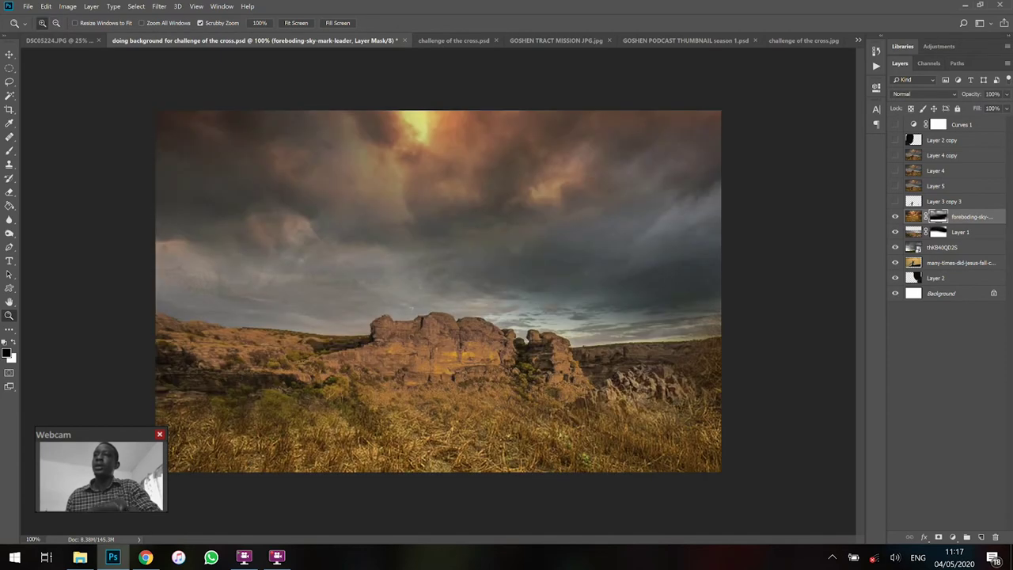
{"action": "left_click", "coordinate": [939, 217], "text": "ctrl"}
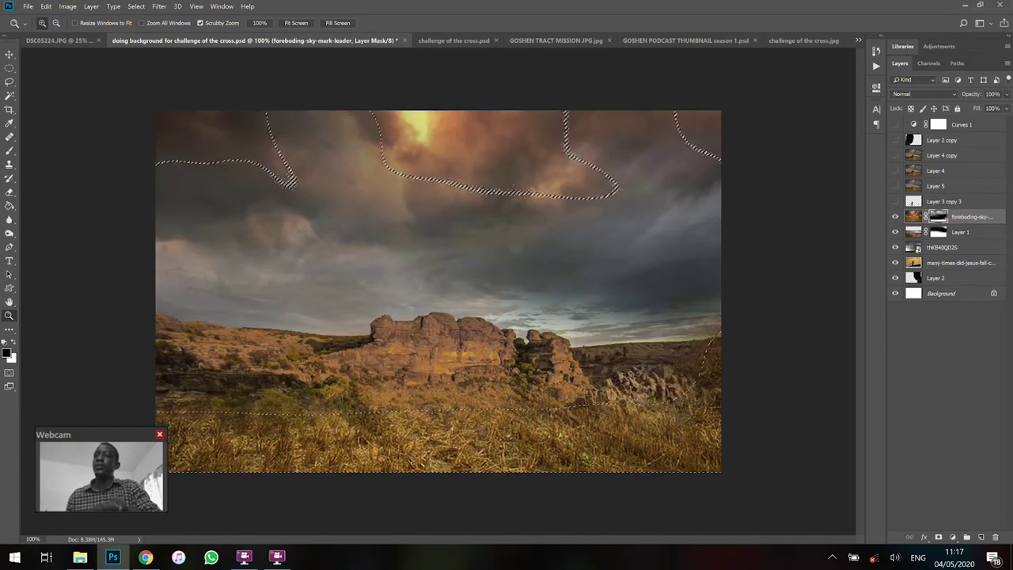
{"action": "key", "text": "ctrl+d"}
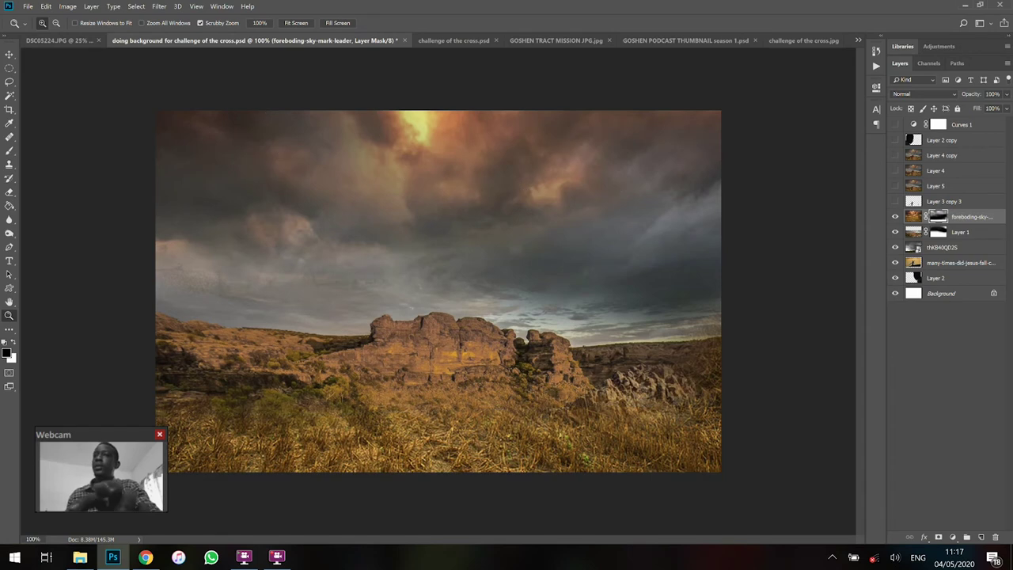
Disable and re-enable the foreboding-sky mask, then show the cross-bearer silhouette layer Layer 3 copy 3
{"action": "right_click", "coordinate": [939, 217]}
{"action": "left_click", "coordinate": [946, 219]}
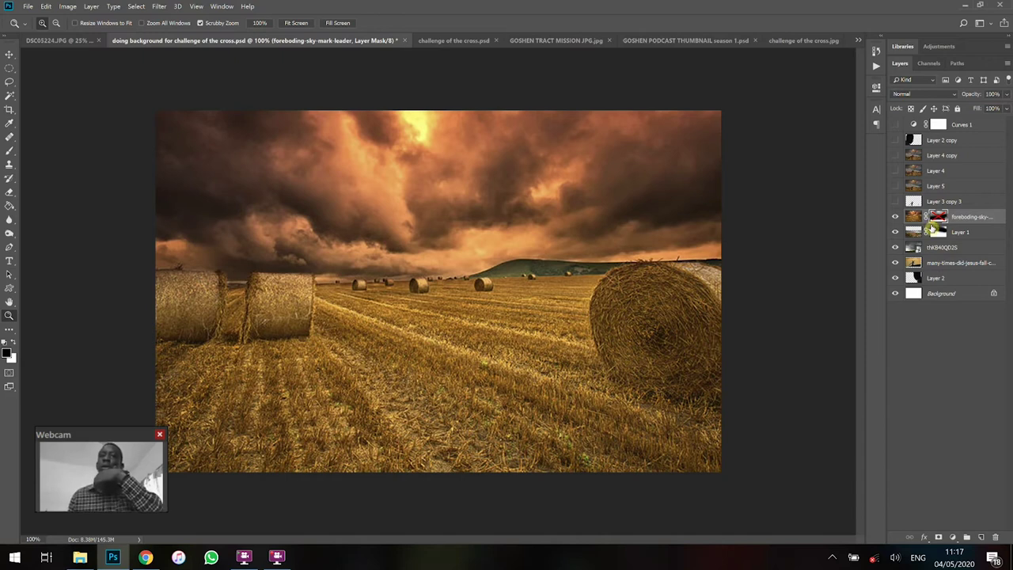
{"action": "left_click", "coordinate": [938, 217]}
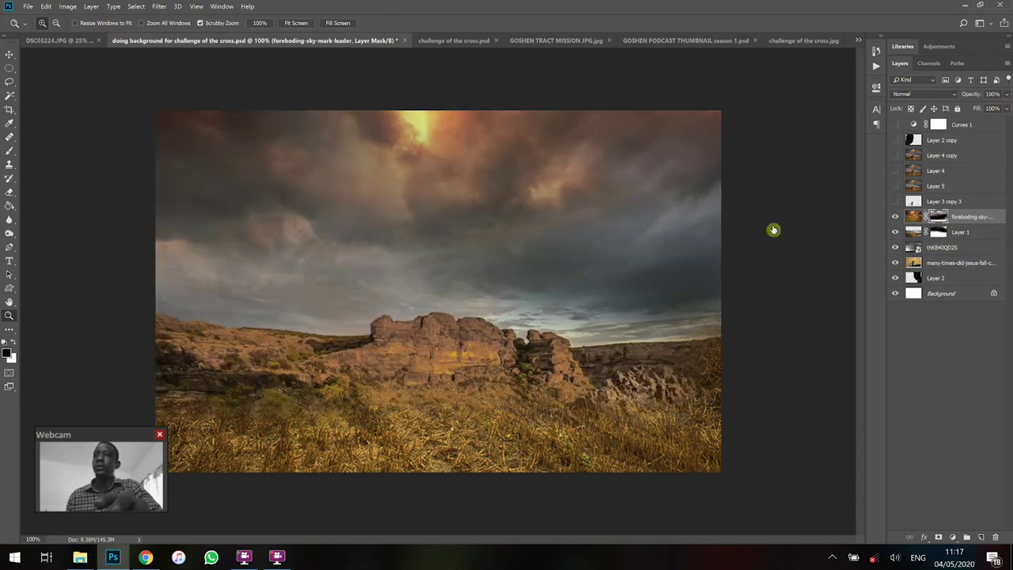
{"action": "left_click", "coordinate": [895, 202]}
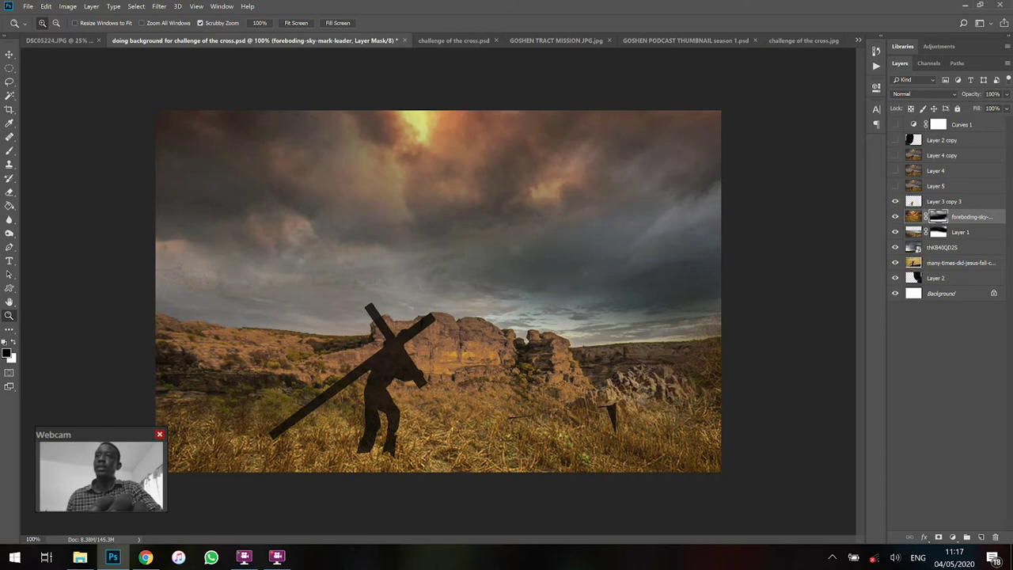
Toggle Layer 5, Layer 4, Layer 4 copy and Layer 2 copy visibility, leaving the larger Layer 4 copy figure shown
{"action": "left_click", "coordinate": [895, 188]}
{"action": "left_click", "coordinate": [897, 172]}
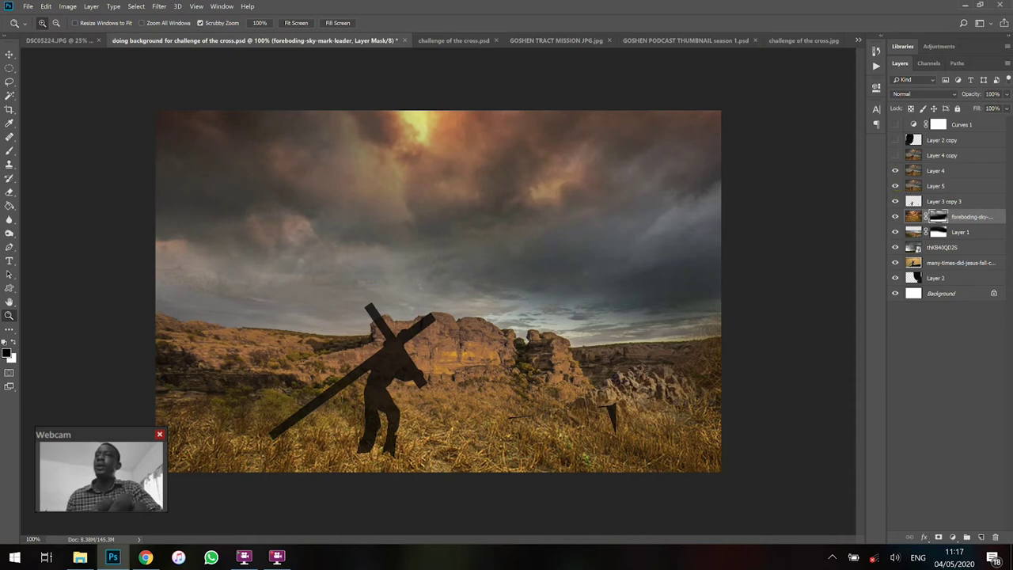
{"action": "left_click", "coordinate": [895, 157]}
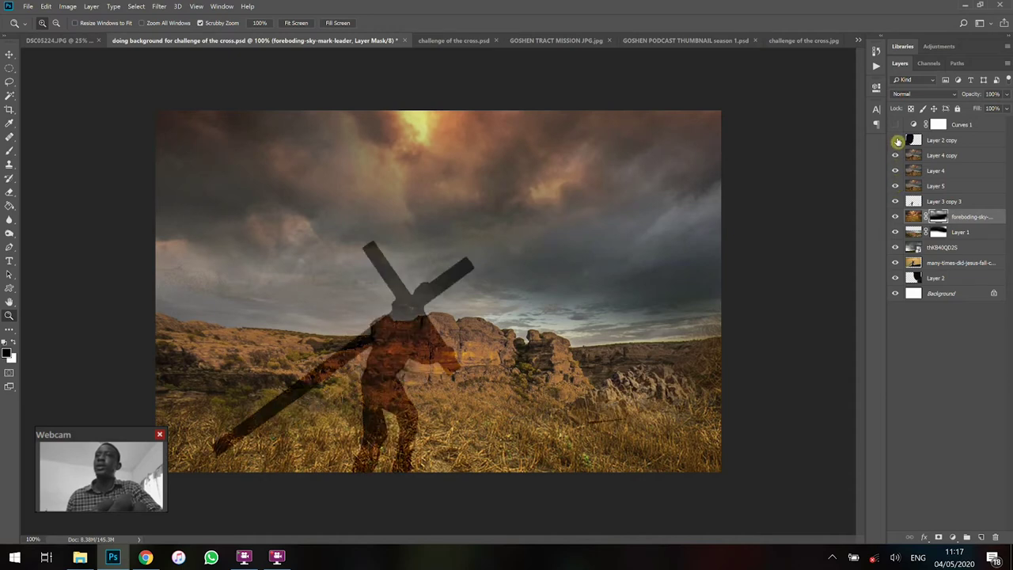
{"action": "left_click", "coordinate": [895, 141]}
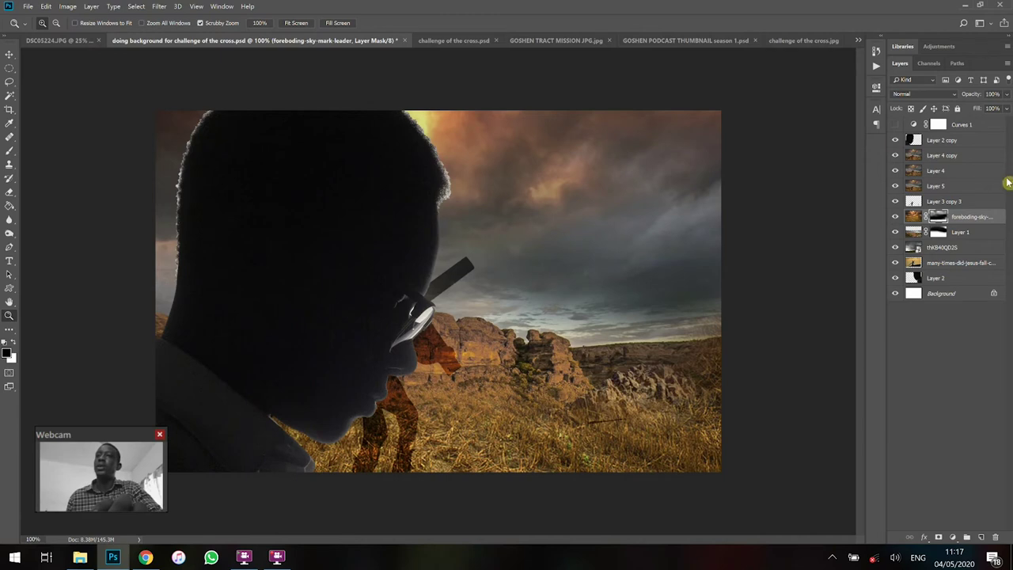
{"action": "left_click", "coordinate": [895, 126]}
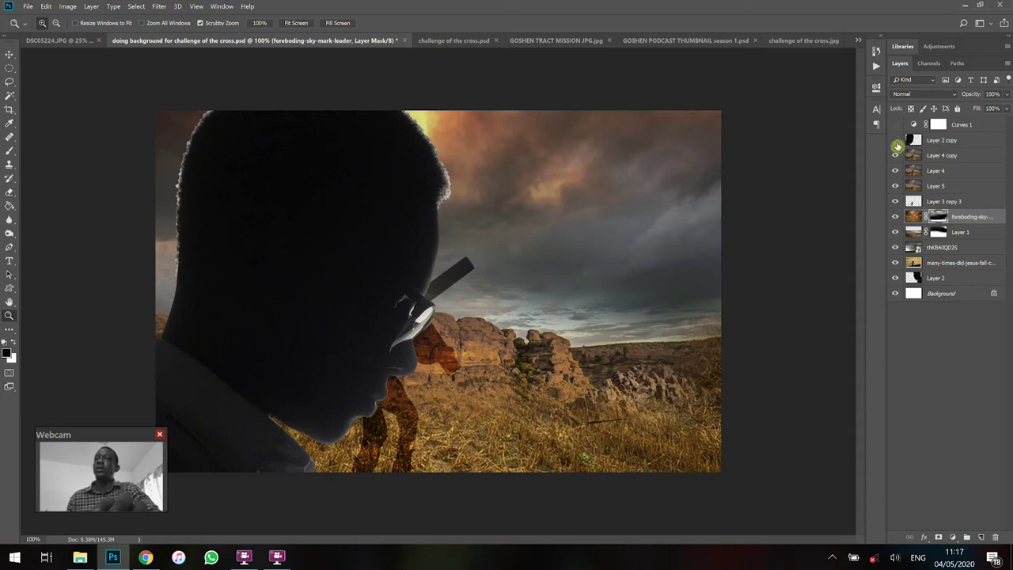
{"action": "left_click_drag", "start_coordinate": [895, 141], "coordinate": [895, 156]}
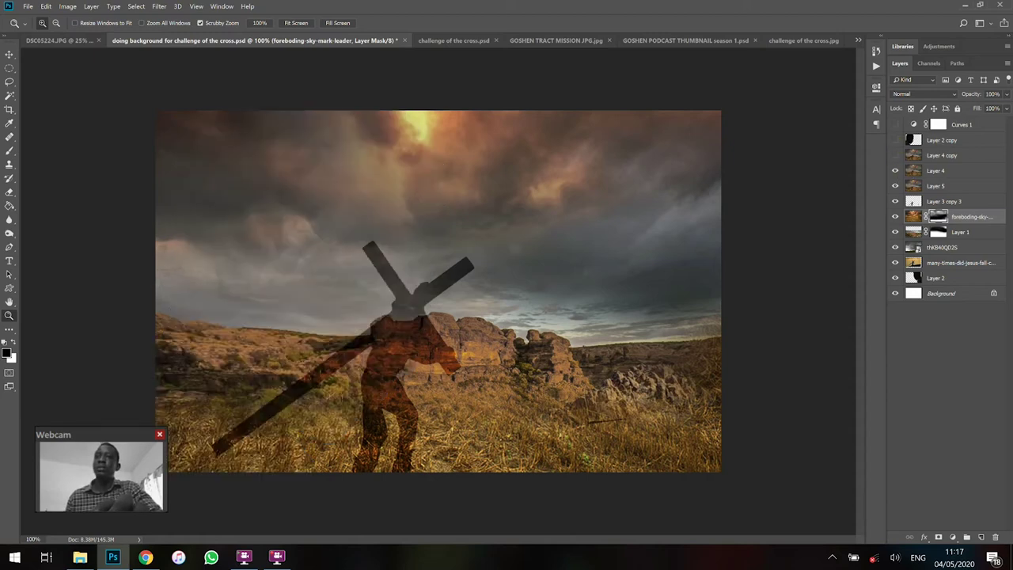
{"action": "left_click", "coordinate": [895, 170]}
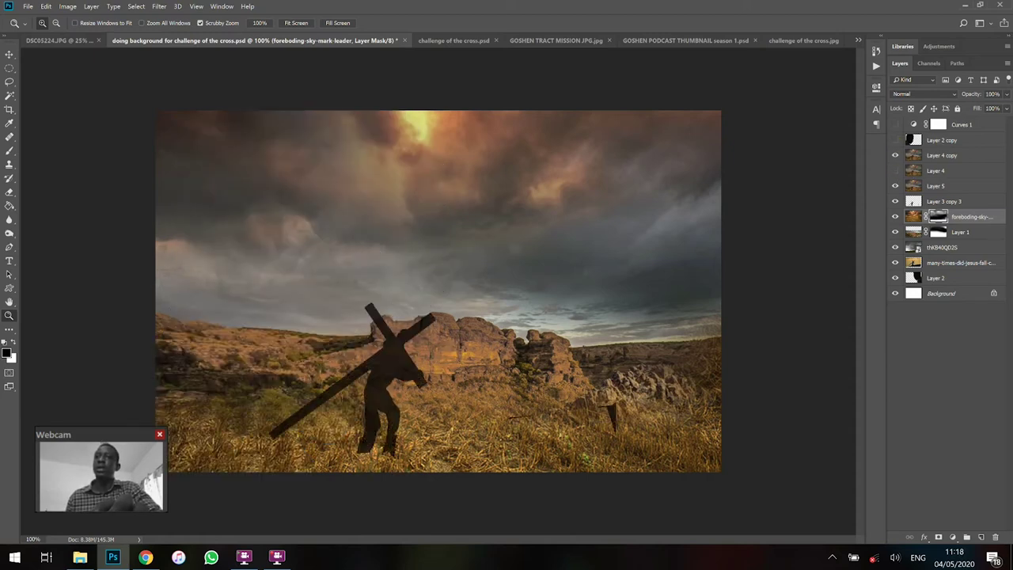
{"action": "left_click", "coordinate": [895, 155]}
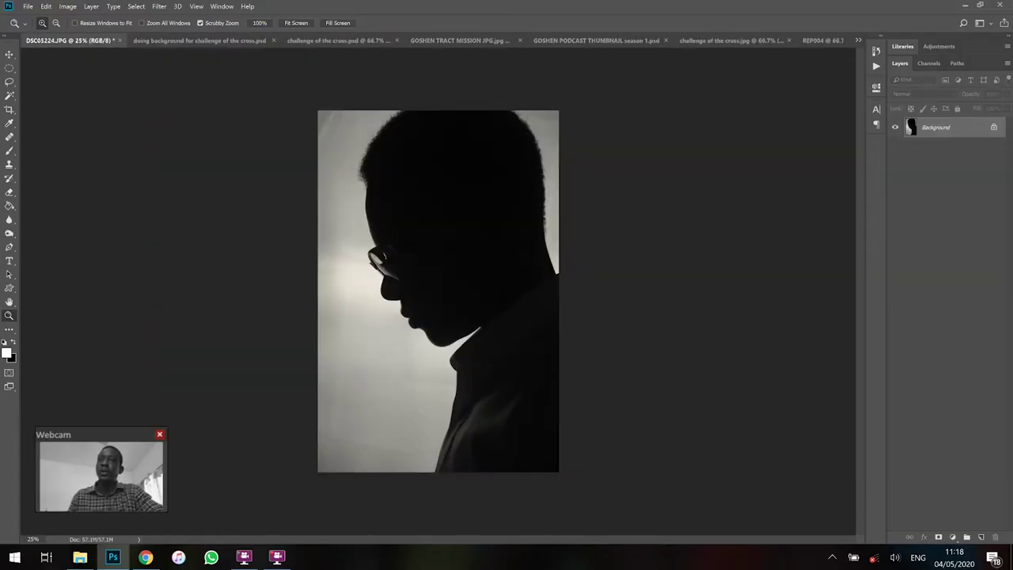
Zoom in on the DSC05224.JPG silhouette's head and hair edge, then zoom back out to fit
{"action": "left_click", "coordinate": [441, 258]}
{"action": "left_click", "coordinate": [452, 277]}
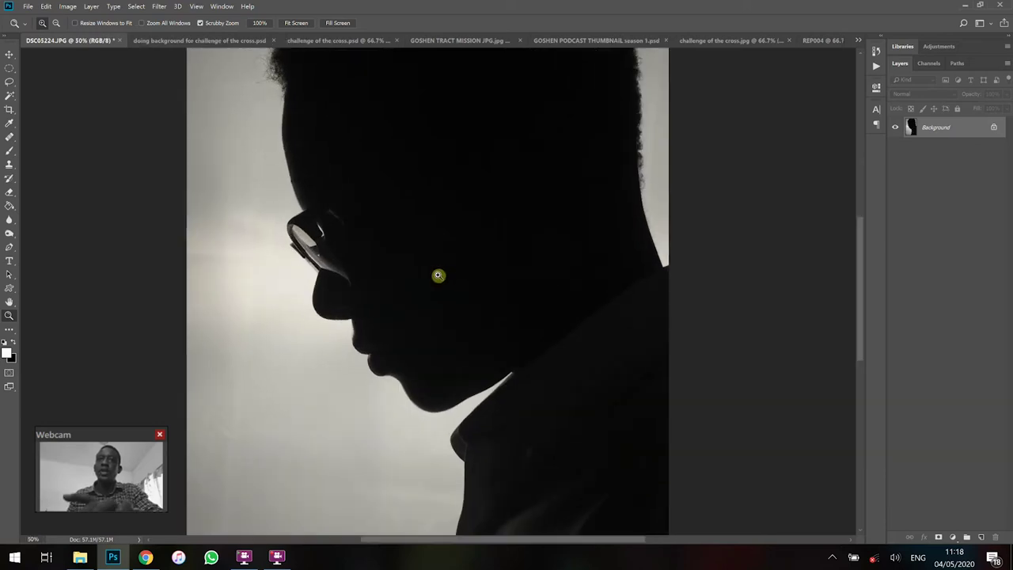
{"action": "left_click_drag", "start_coordinate": [455, 226], "coordinate": [472, 340]}
{"action": "left_click", "coordinate": [305, 173]}
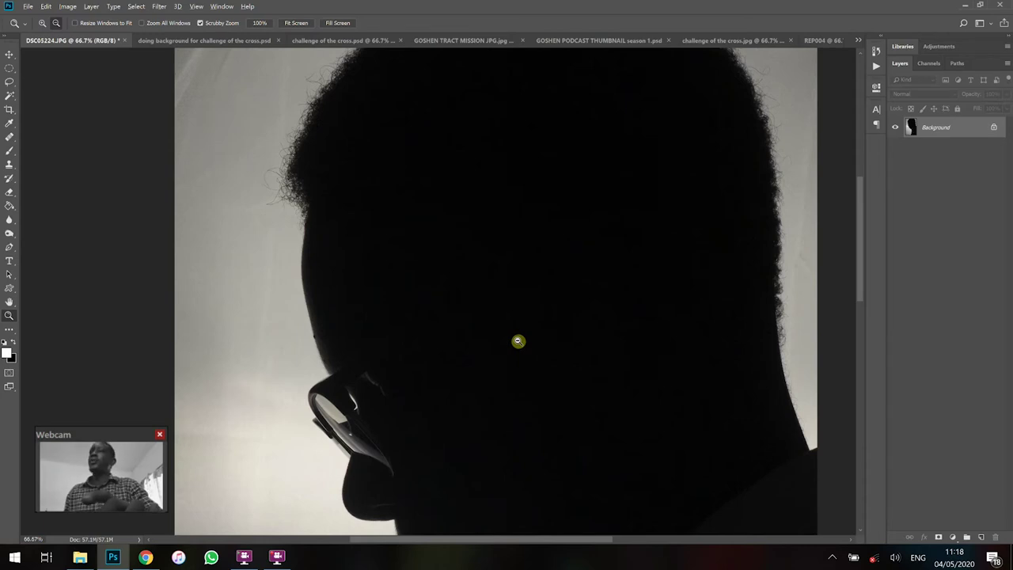
{"action": "key", "text": "ctrl+minus"}
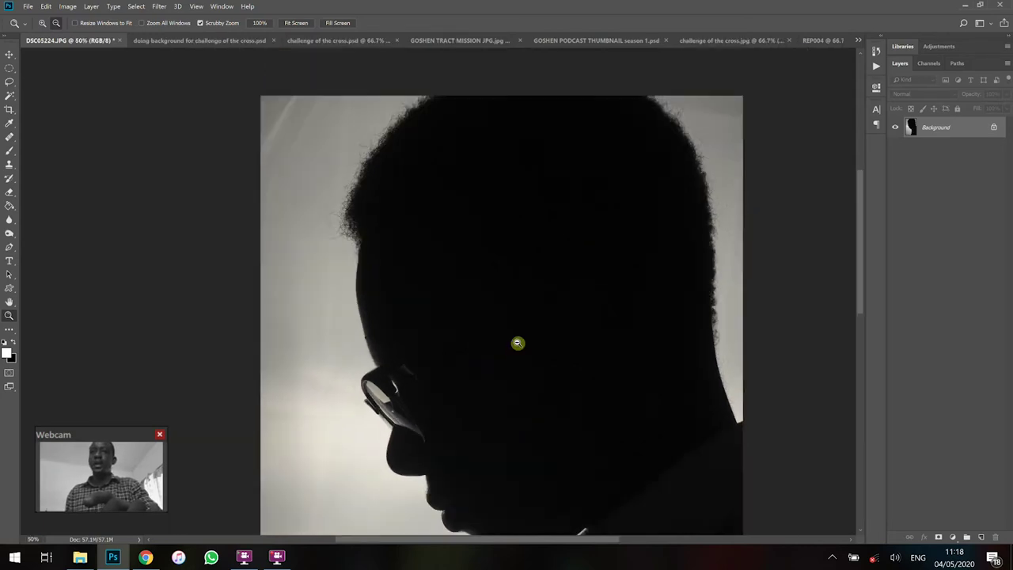
{"action": "key", "text": "ctrl+minus"}
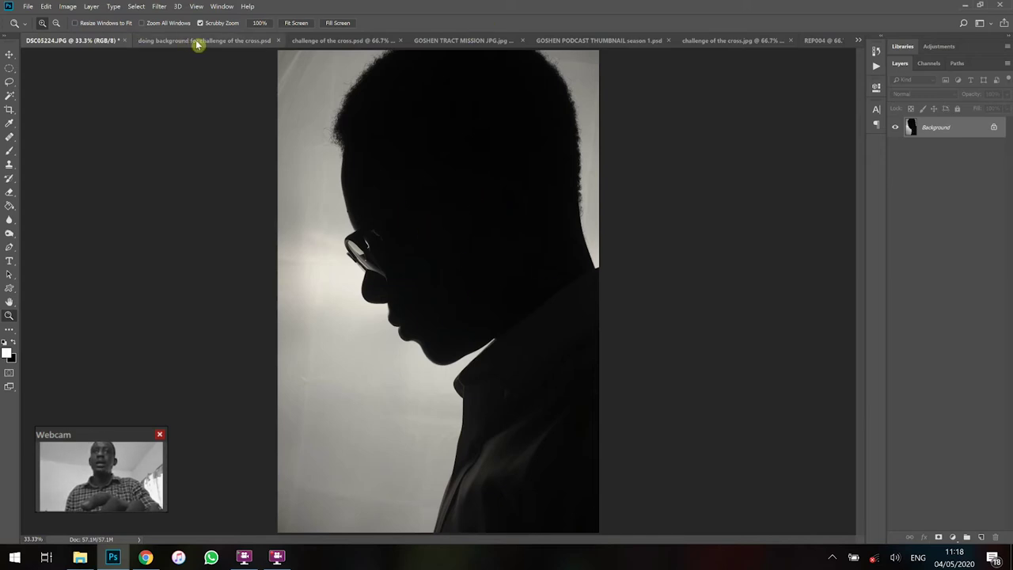
Switch through the document tabs to the challenge of the cross.jpg poster
{"action": "left_click", "coordinate": [202, 43]}
{"action": "left_click", "coordinate": [74, 41]}
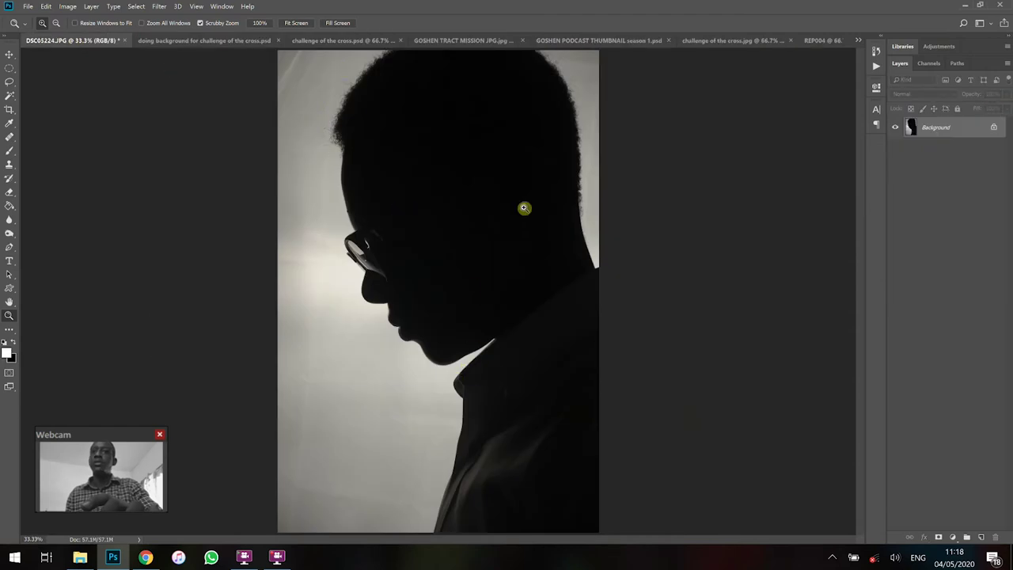
{"action": "left_click", "coordinate": [736, 40]}
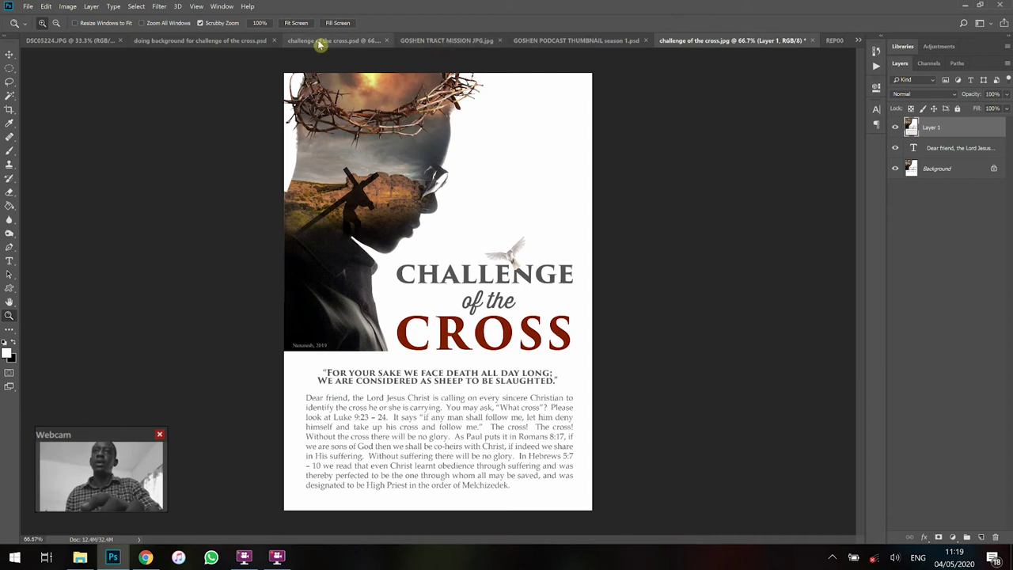
Toggle the silhouette layer in the cross background composite, then move to challenge of the cross.psd
{"action": "left_click", "coordinate": [207, 40]}
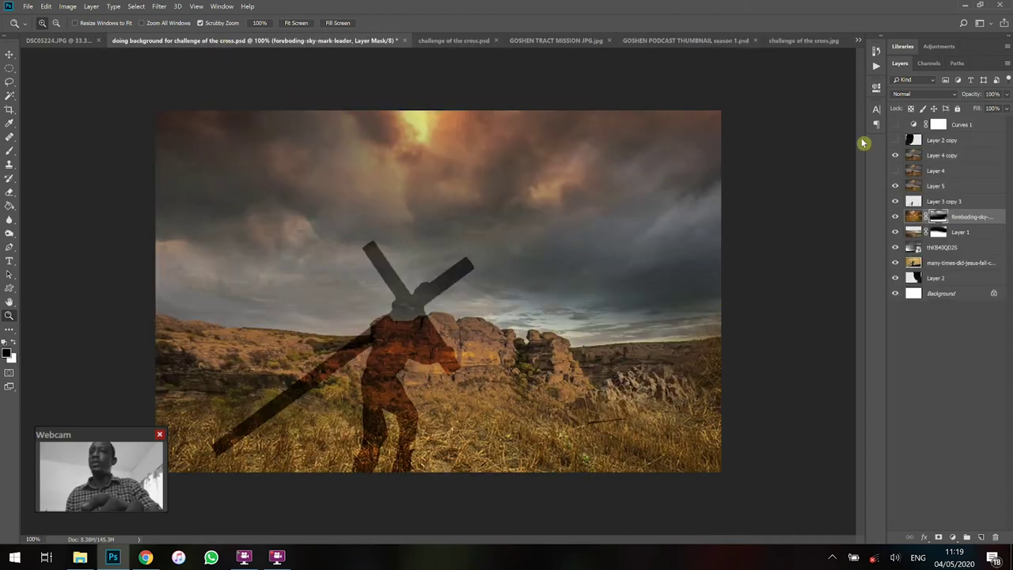
{"action": "left_click", "coordinate": [894, 141]}
{"action": "left_click", "coordinate": [893, 140]}
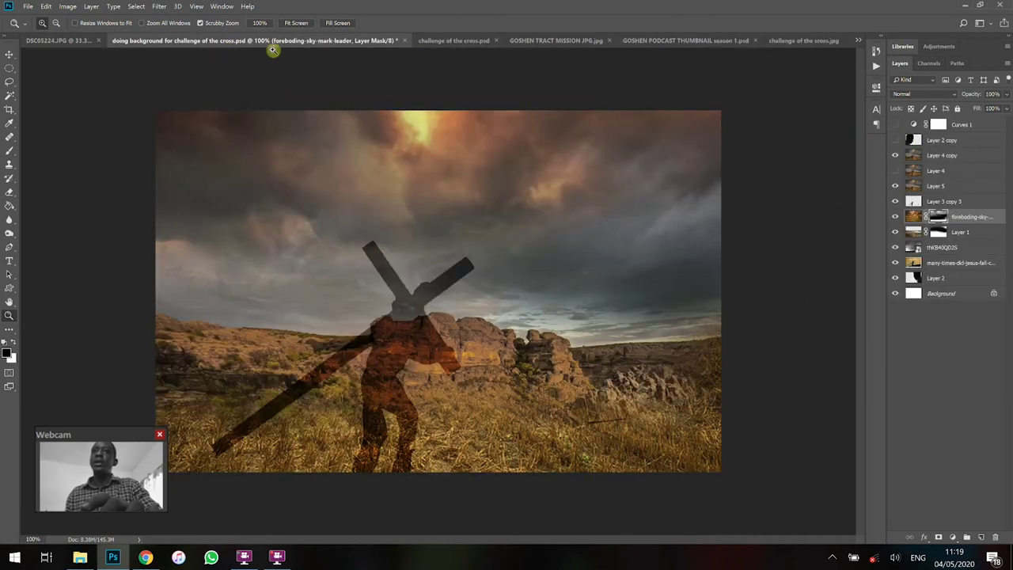
{"action": "left_click", "coordinate": [545, 47]}
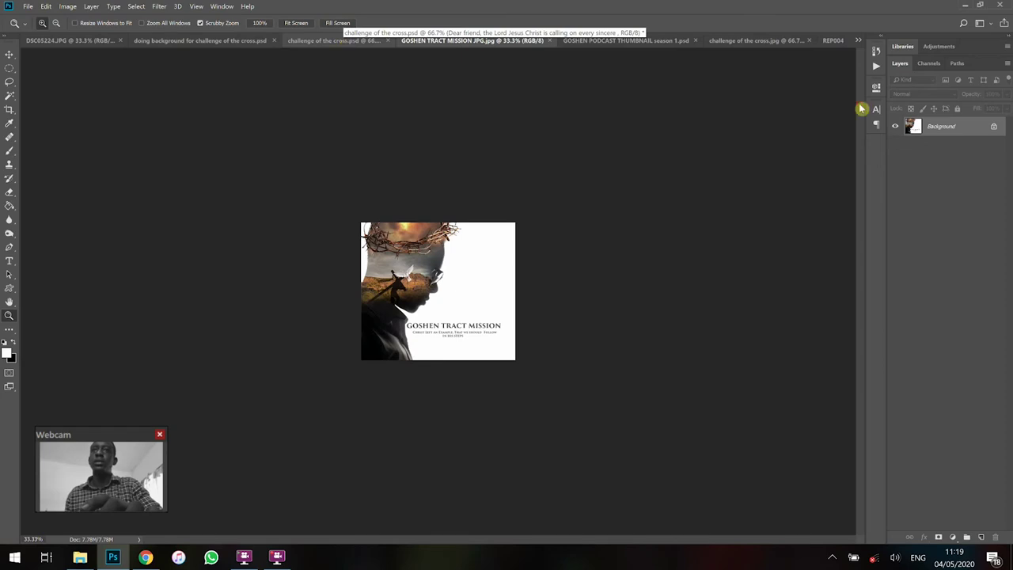
{"action": "left_click", "coordinate": [346, 45]}
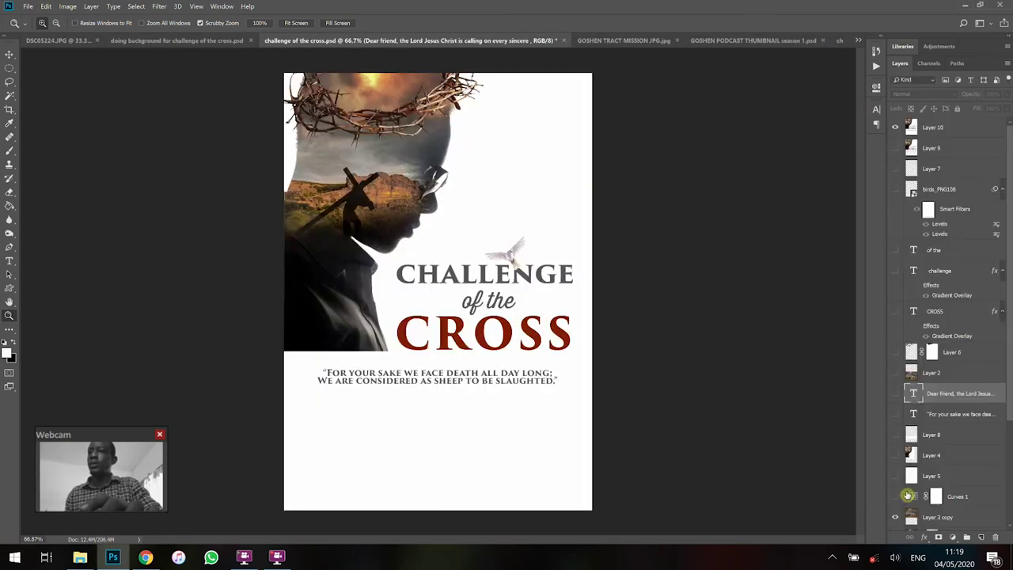
Solo Layer 3 copy, restore all layers, then show only Layer 1 with the white Background
{"action": "left_click", "coordinate": [893, 520], "text": "alt"}
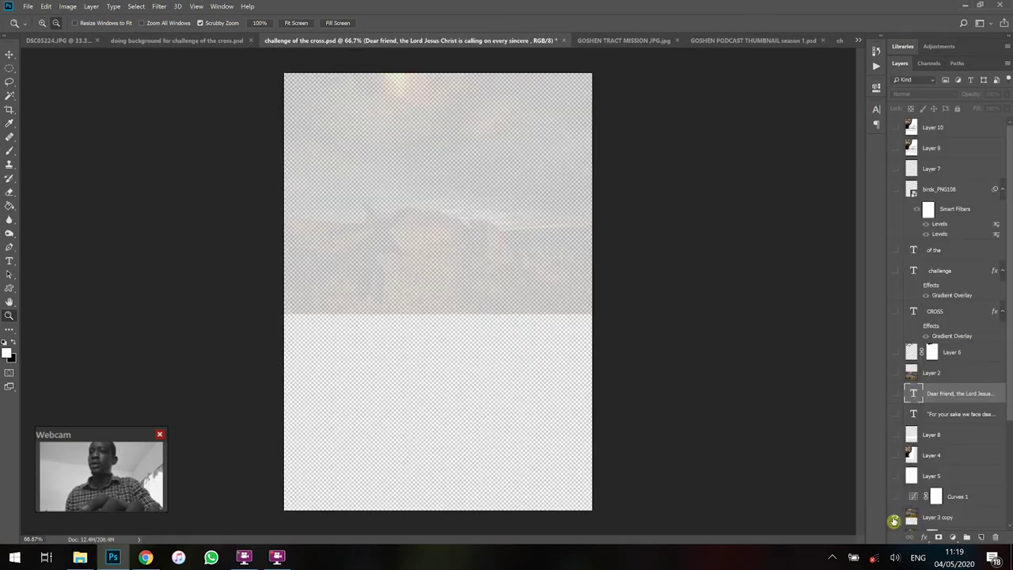
{"action": "left_click", "coordinate": [895, 518], "text": "alt"}
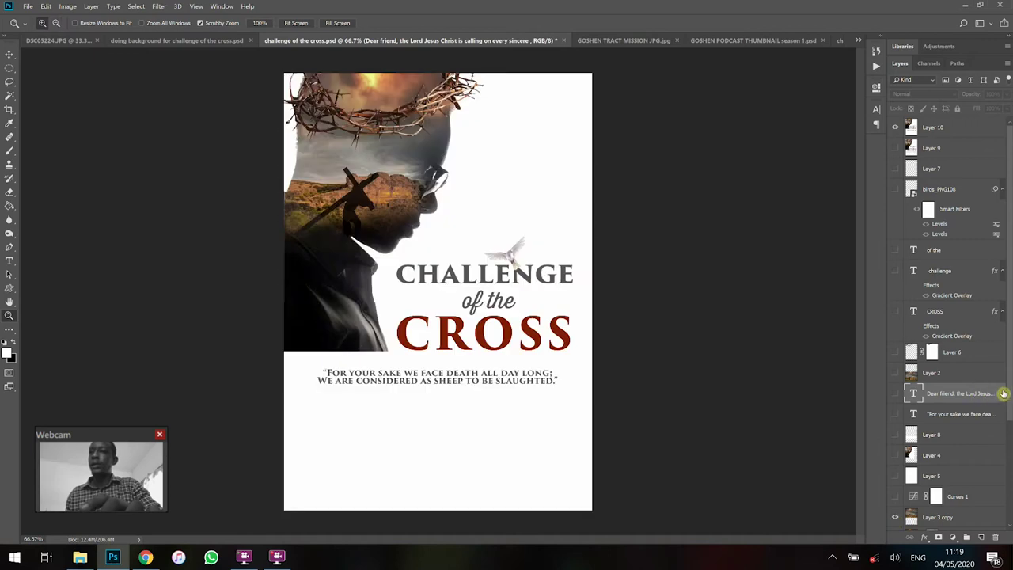
{"action": "scroll", "coordinate": [1009, 394], "scroll_direction": "down", "scroll_amount": 5}
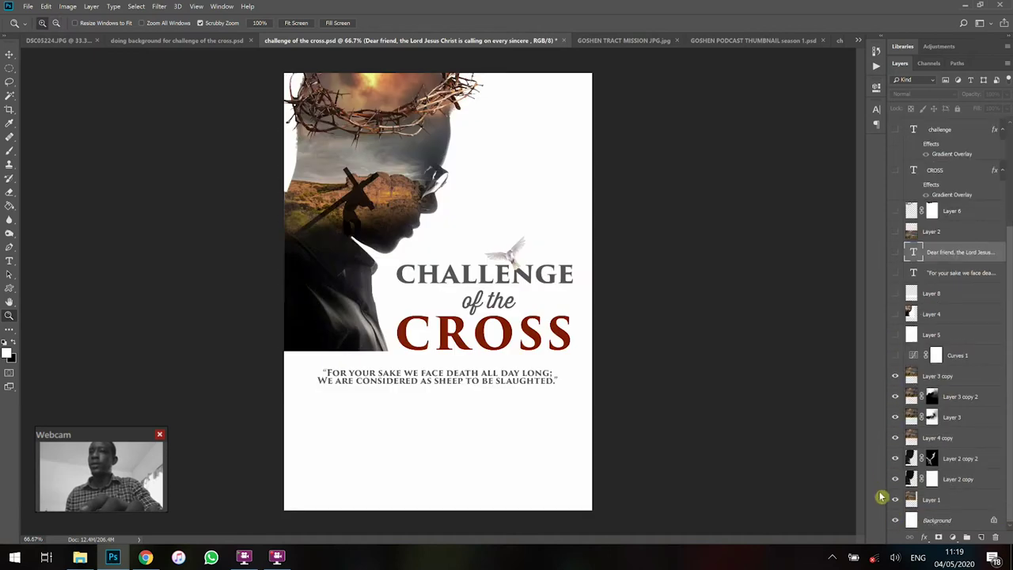
{"action": "left_click", "coordinate": [895, 500], "text": "alt"}
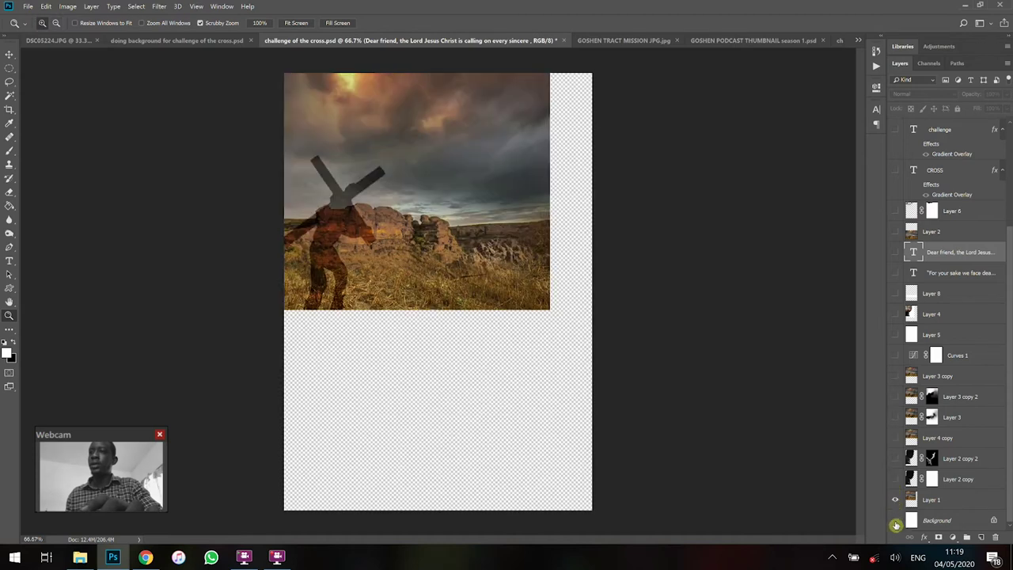
{"action": "left_click", "coordinate": [895, 520]}
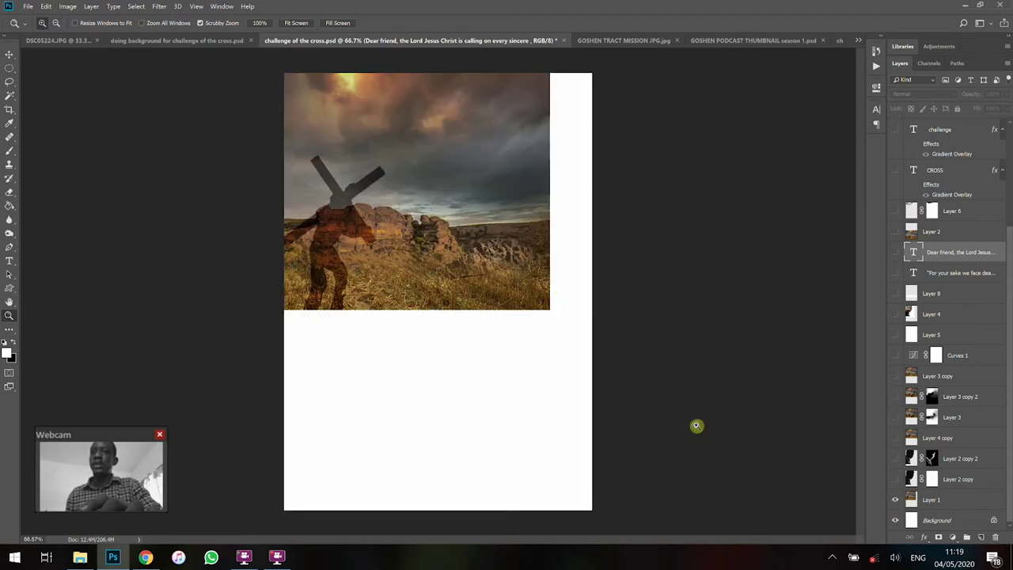
{"action": "left_click", "coordinate": [174, 40]}
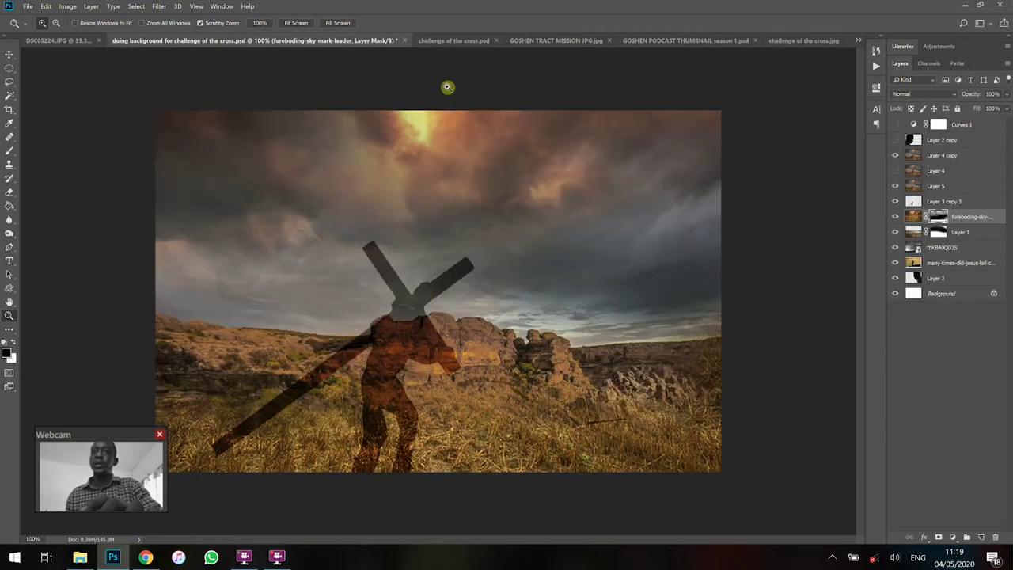
{"action": "left_click", "coordinate": [455, 42]}
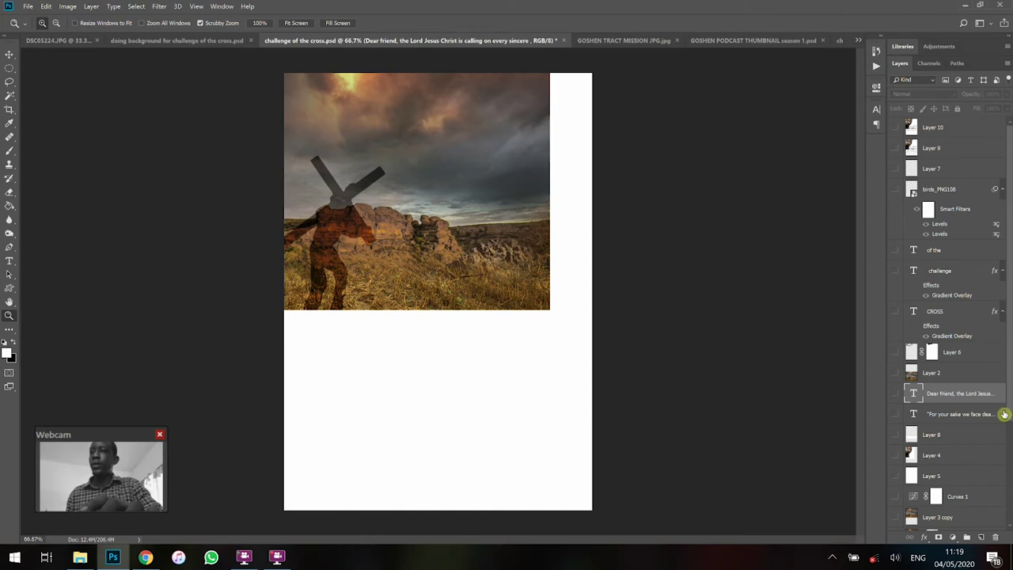
{"action": "scroll", "coordinate": [1011, 413], "scroll_direction": "down", "scroll_amount": 5}
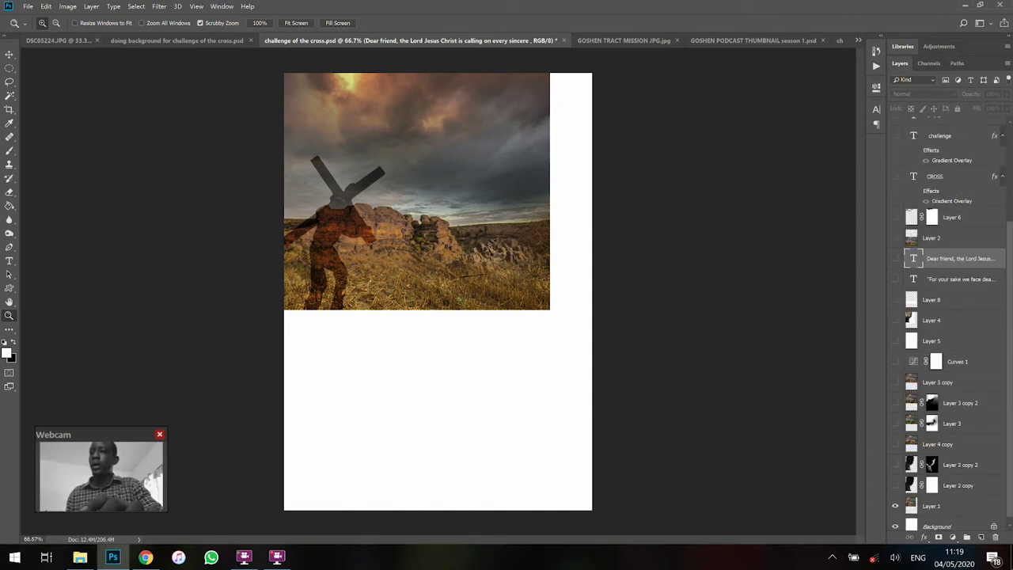
Show Layer 2 copy, compare Layer 2 copy 2 on and off, then show Layer 4 copy and Layer 3
{"action": "left_click", "coordinate": [895, 486]}
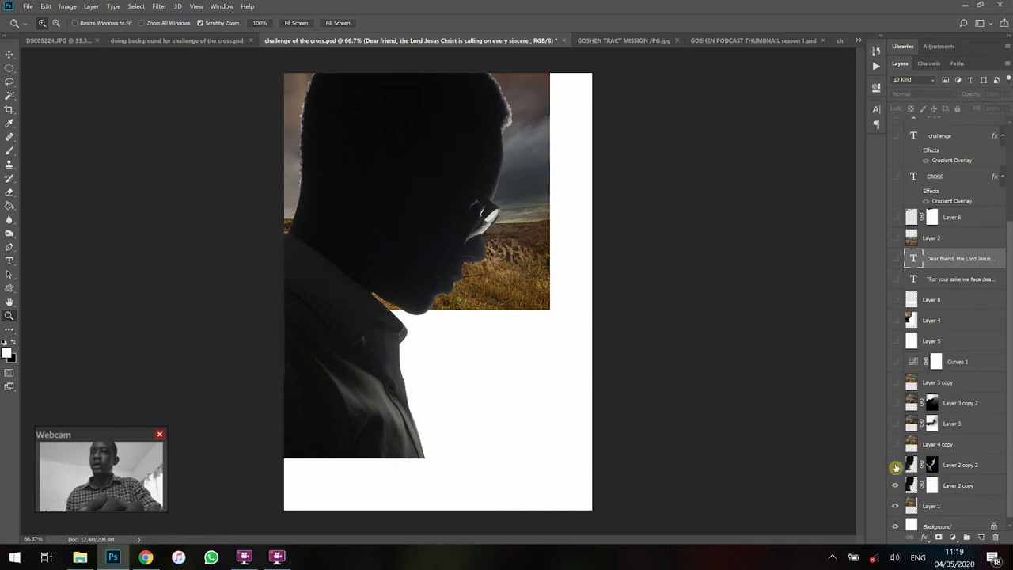
{"action": "left_click", "coordinate": [895, 465]}
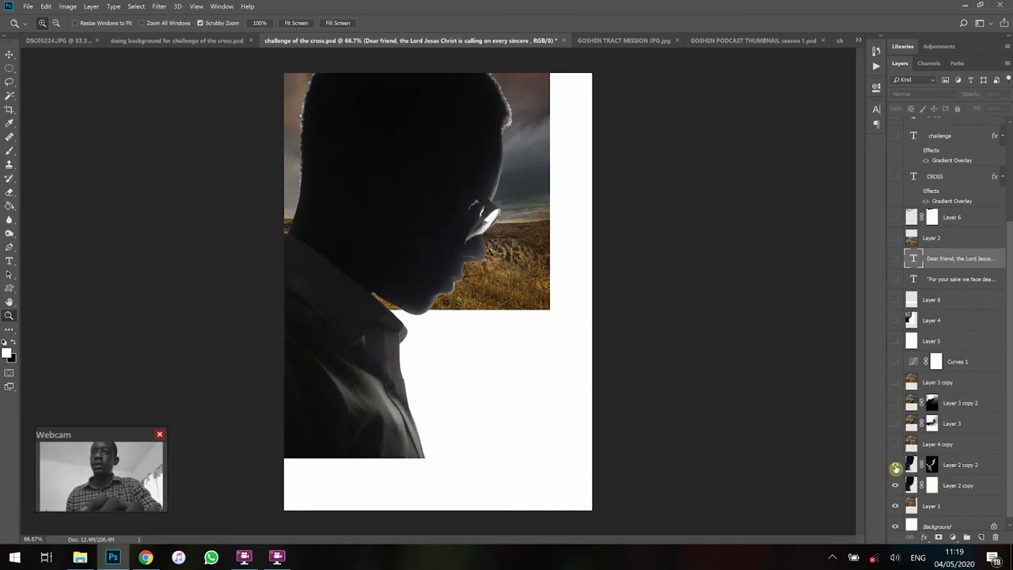
{"action": "left_click", "coordinate": [895, 464]}
{"action": "left_click", "coordinate": [895, 464]}
{"action": "left_click", "coordinate": [895, 464]}
{"action": "left_click", "coordinate": [937, 467]}
{"action": "left_click", "coordinate": [896, 444]}
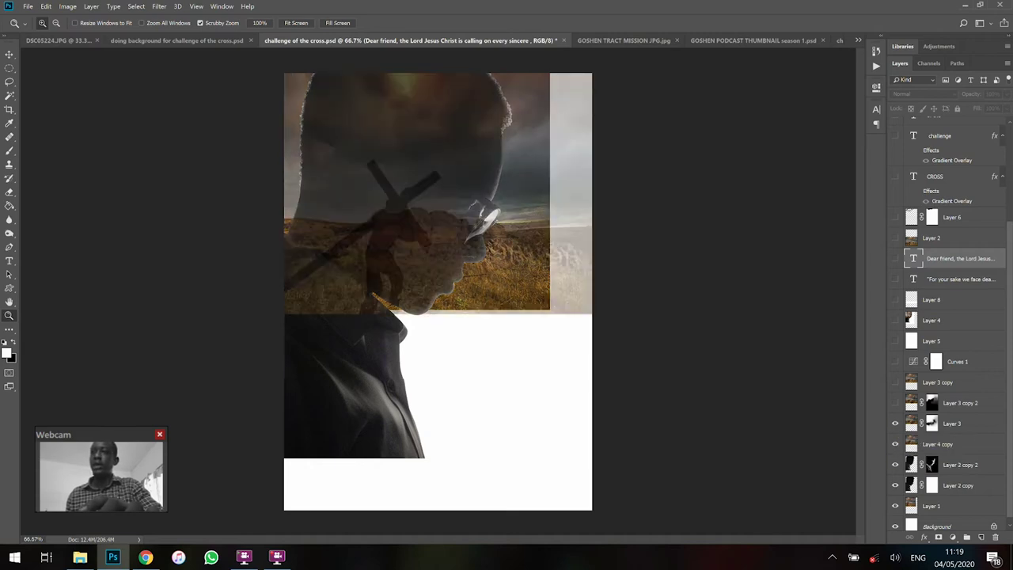
{"action": "left_click", "coordinate": [895, 424]}
{"action": "left_click", "coordinate": [895, 460]}
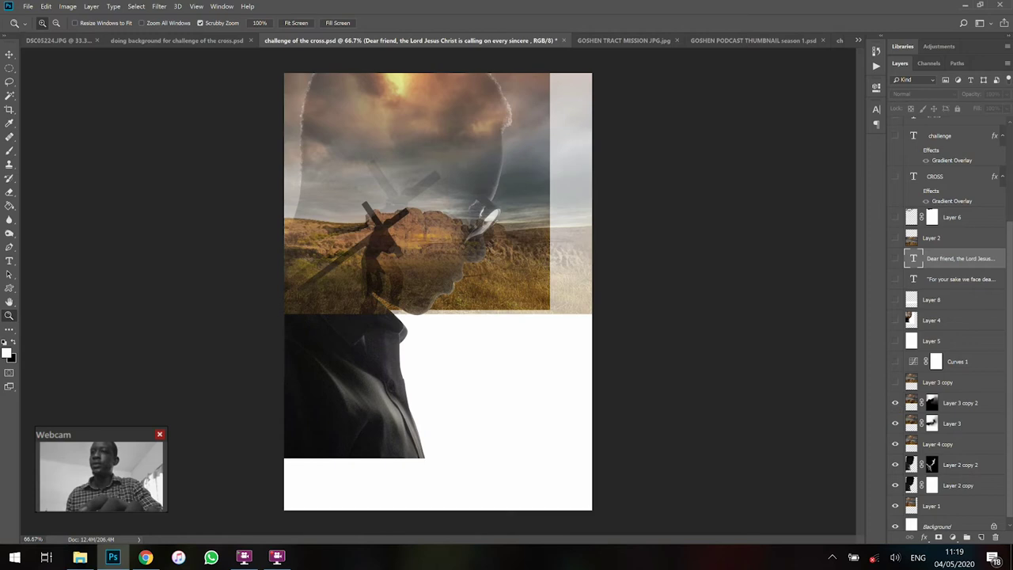
Show Layer 3 copy 2, compare Layer 3 copy, turn on Curves 1, then reveal the white Layer 5
{"action": "left_click", "coordinate": [894, 402]}
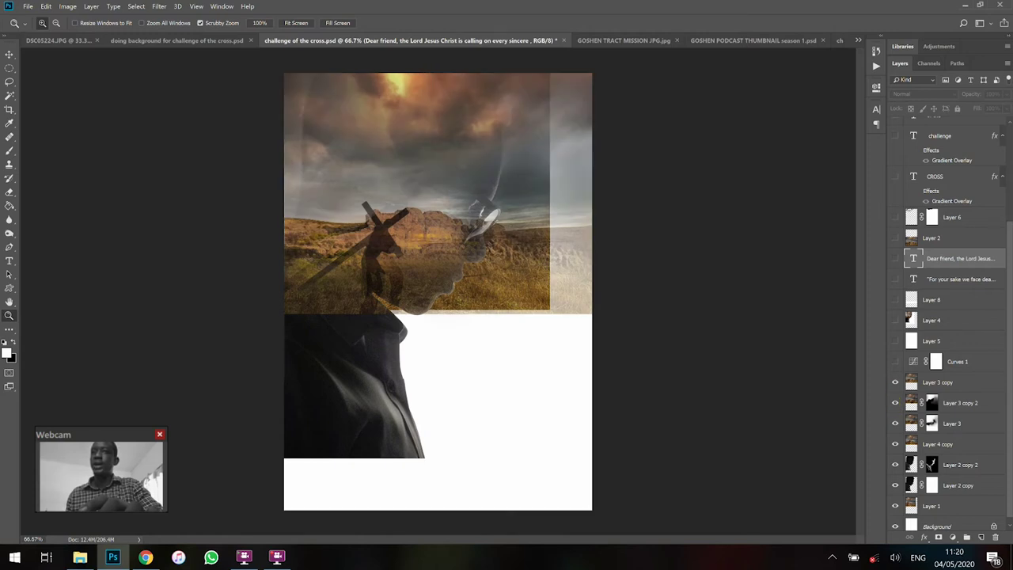
{"action": "left_click", "coordinate": [896, 383]}
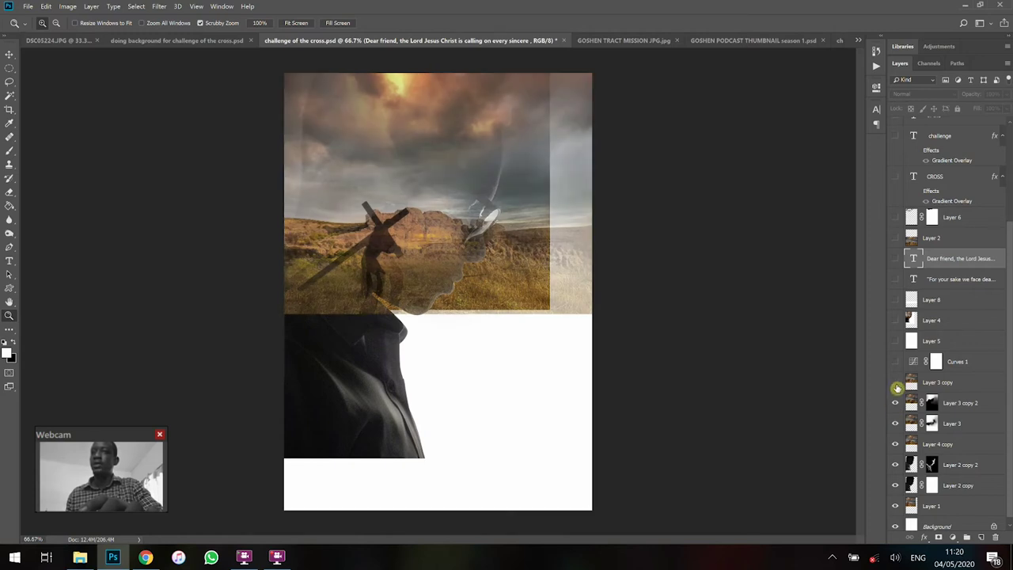
{"action": "left_click", "coordinate": [896, 383]}
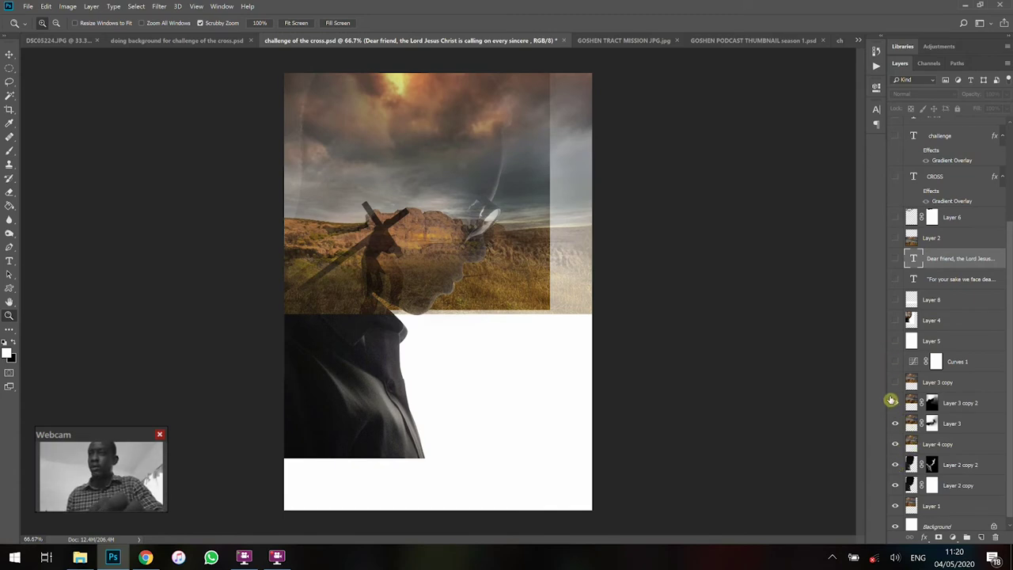
{"action": "left_click", "coordinate": [895, 363]}
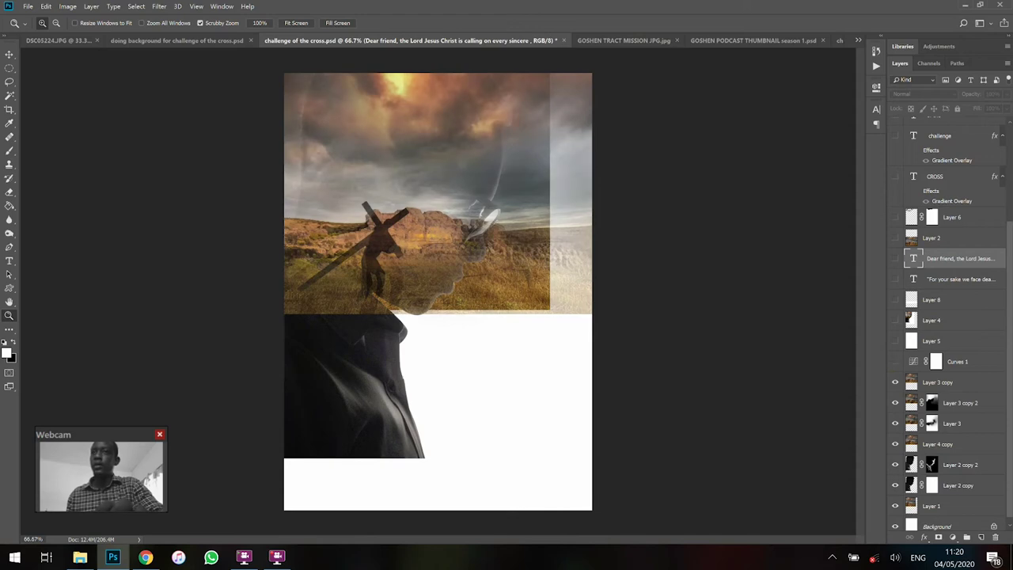
{"action": "left_click", "coordinate": [895, 362]}
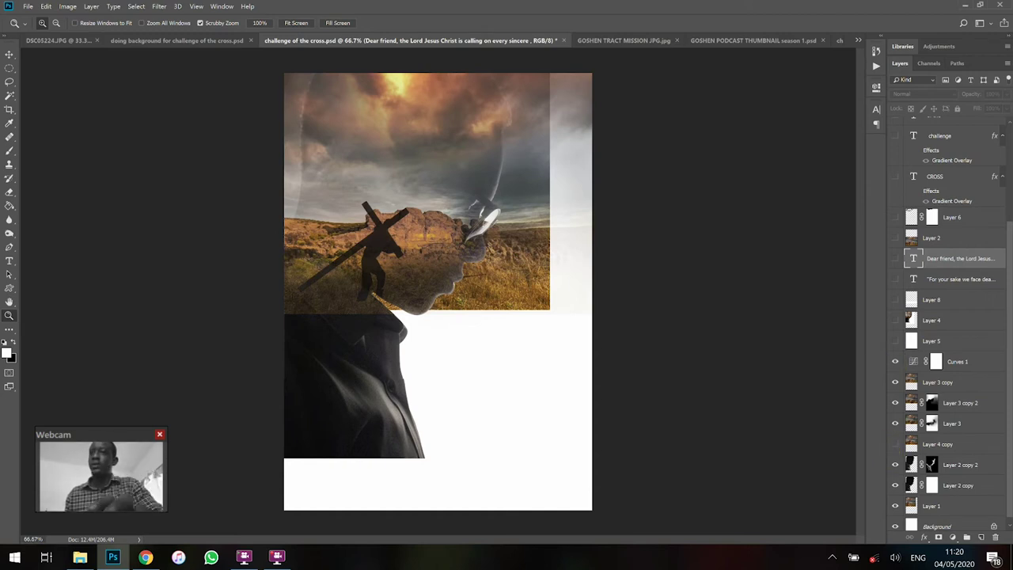
{"action": "left_click", "coordinate": [894, 345]}
Turn off Layer 5's white fill so the double-exposure composite shows through
{"action": "left_click", "coordinate": [894, 345]}
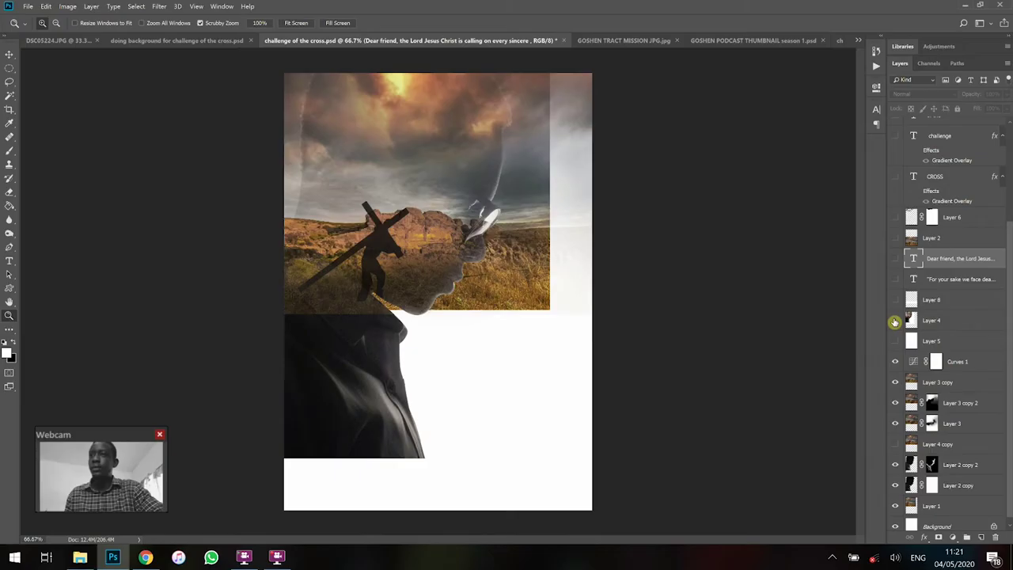
Compare the poster with and without Layer 4's silhouette, then show Layer 8 and the quote text
{"action": "left_click", "coordinate": [894, 322]}
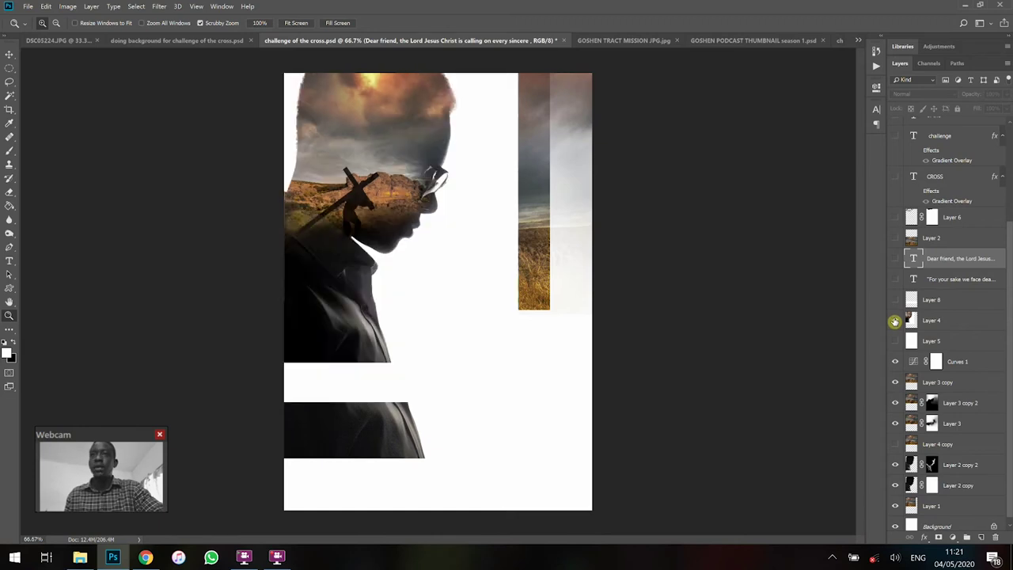
{"action": "left_click", "coordinate": [894, 322]}
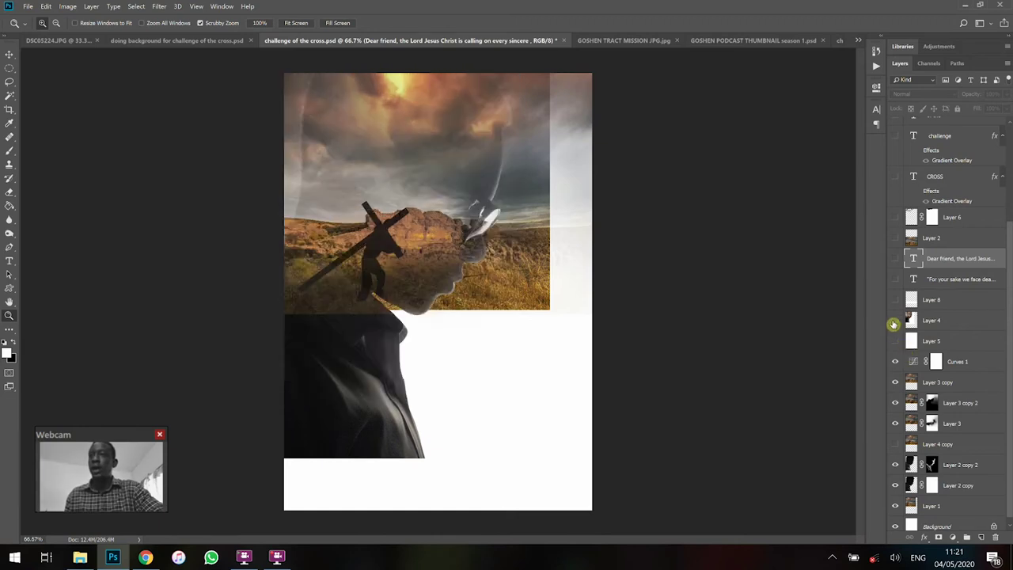
{"action": "left_click", "coordinate": [895, 322]}
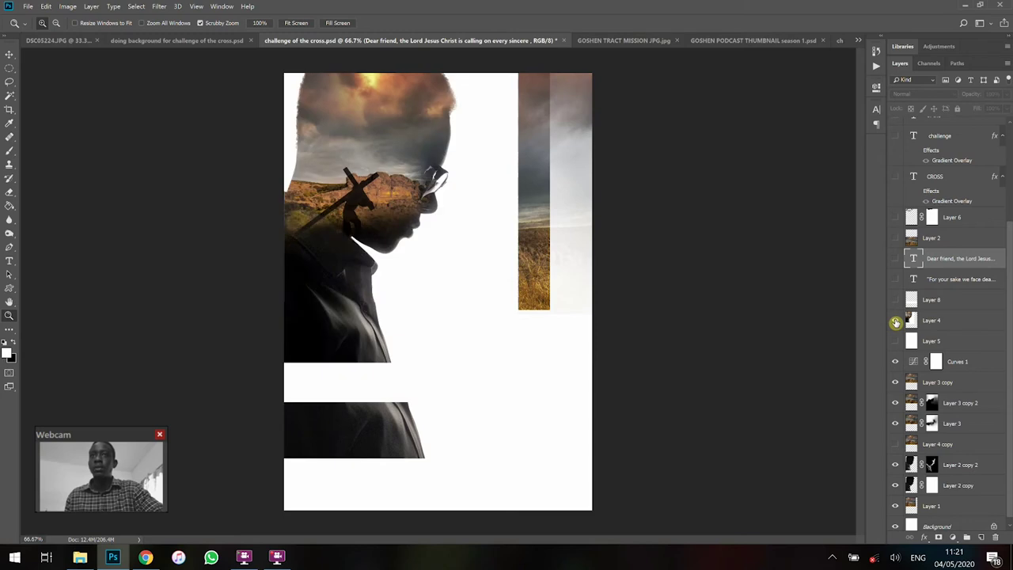
{"action": "left_click", "coordinate": [895, 322]}
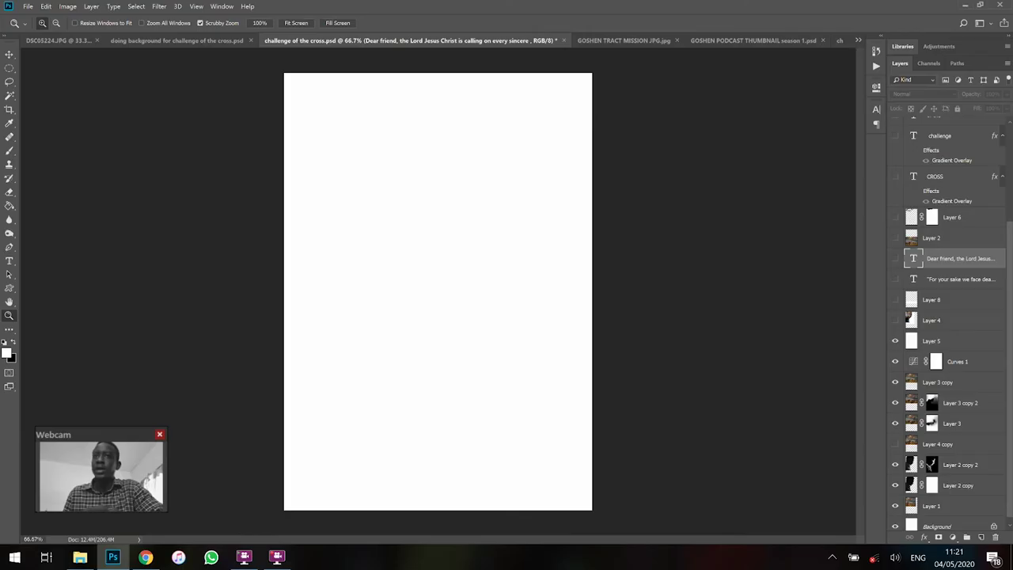
{"action": "left_click", "coordinate": [896, 321]}
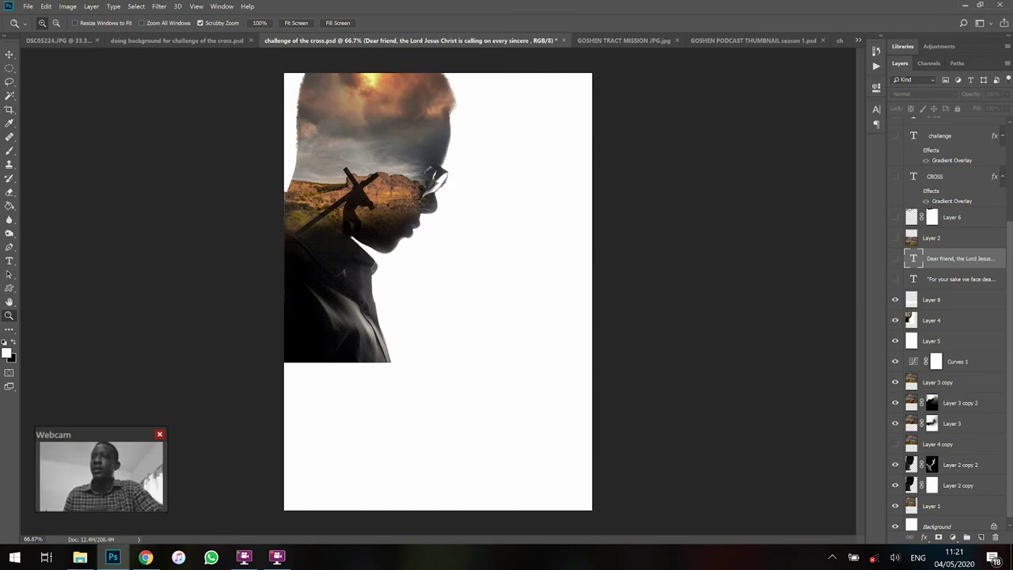
{"action": "left_click_drag", "start_coordinate": [896, 300], "coordinate": [895, 279]}
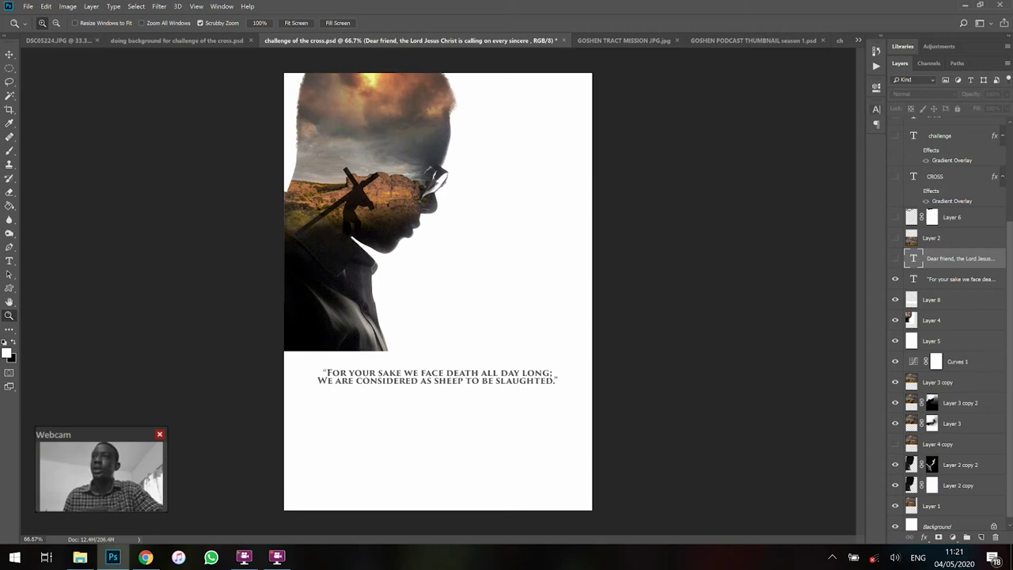
{"action": "left_click", "coordinate": [876, 109]}
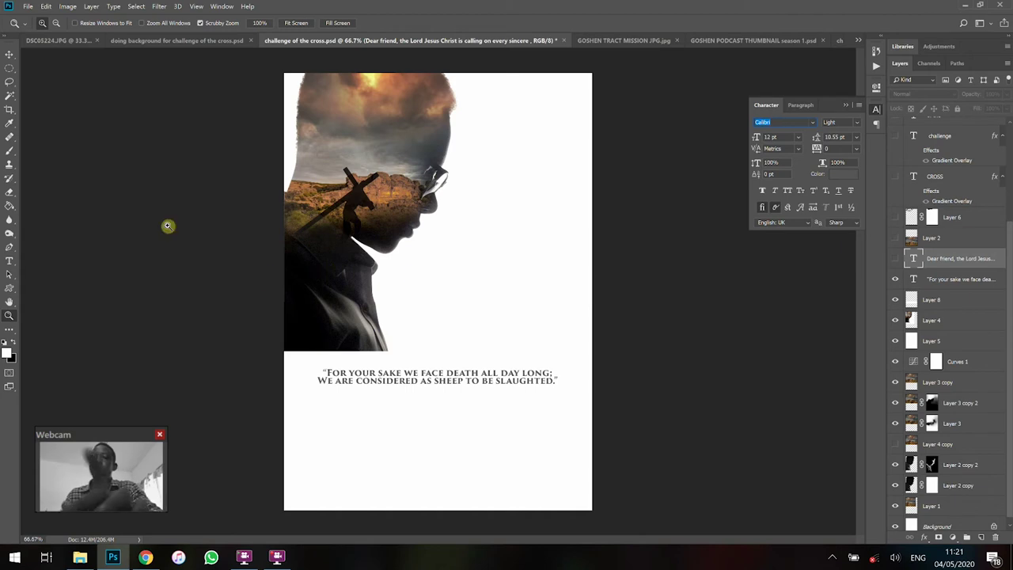
Select the quote text layer with the Type tool, then reveal the 'Dear friend' body paragraph
{"action": "key", "text": "v"}
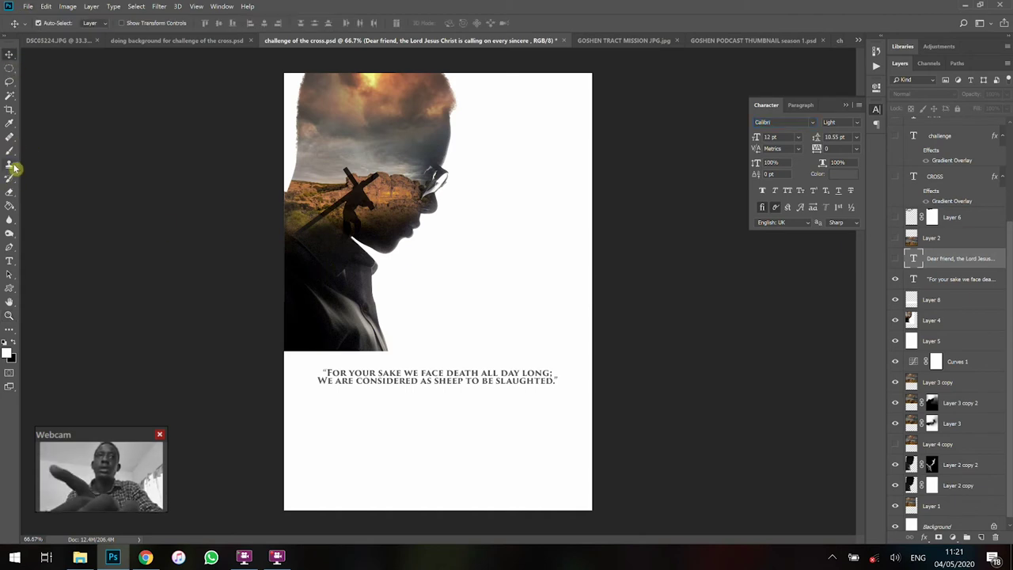
{"action": "key", "text": "t"}
{"action": "left_click", "coordinate": [463, 373]}
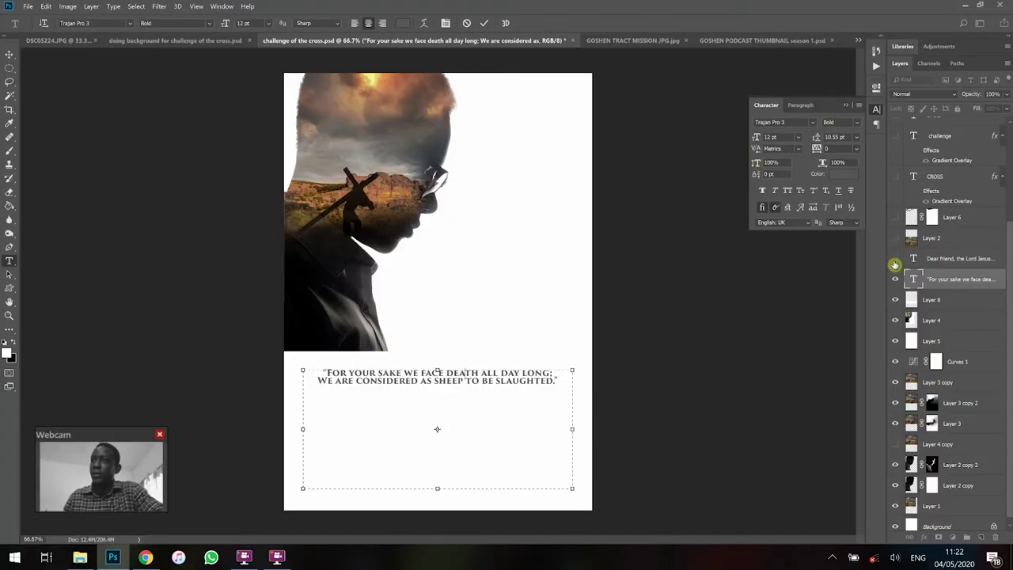
{"action": "left_click", "coordinate": [895, 262]}
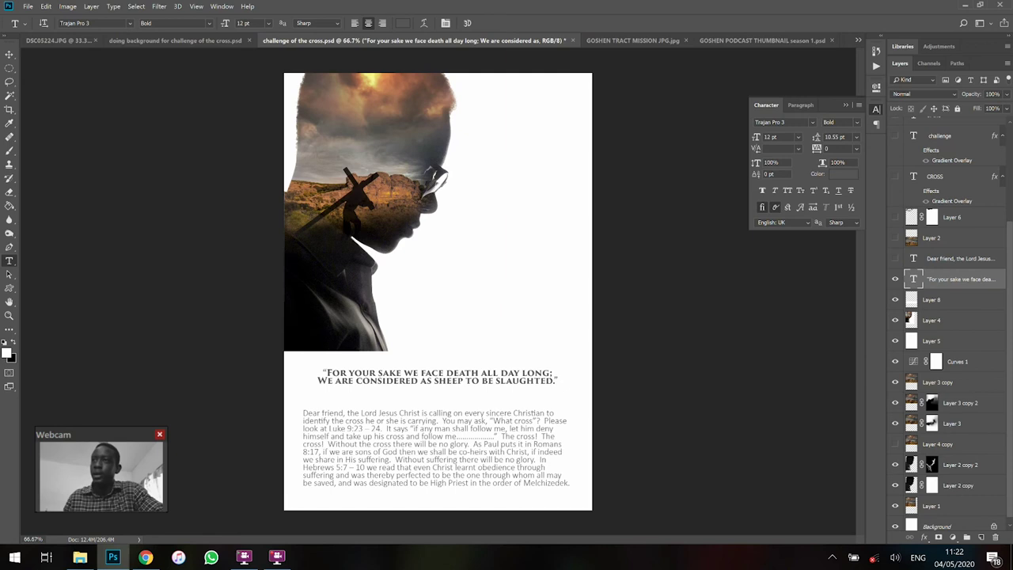
Hide the Dear friend paragraph and Layer 2, then briefly solo Layer 2 copy 2 and restore all layers
{"action": "left_click", "coordinate": [895, 259]}
{"action": "left_click", "coordinate": [895, 260]}
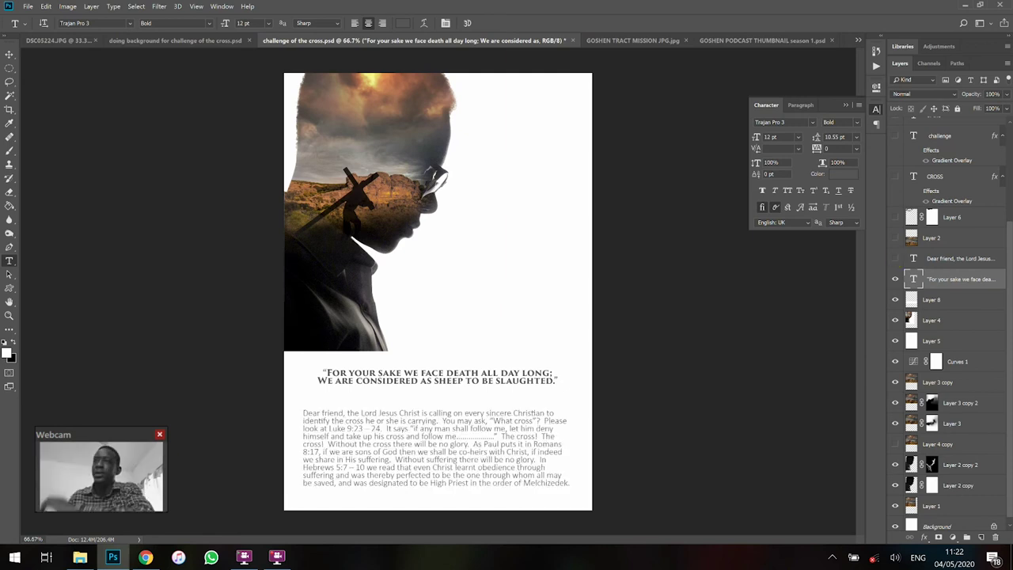
{"action": "left_click", "coordinate": [895, 261]}
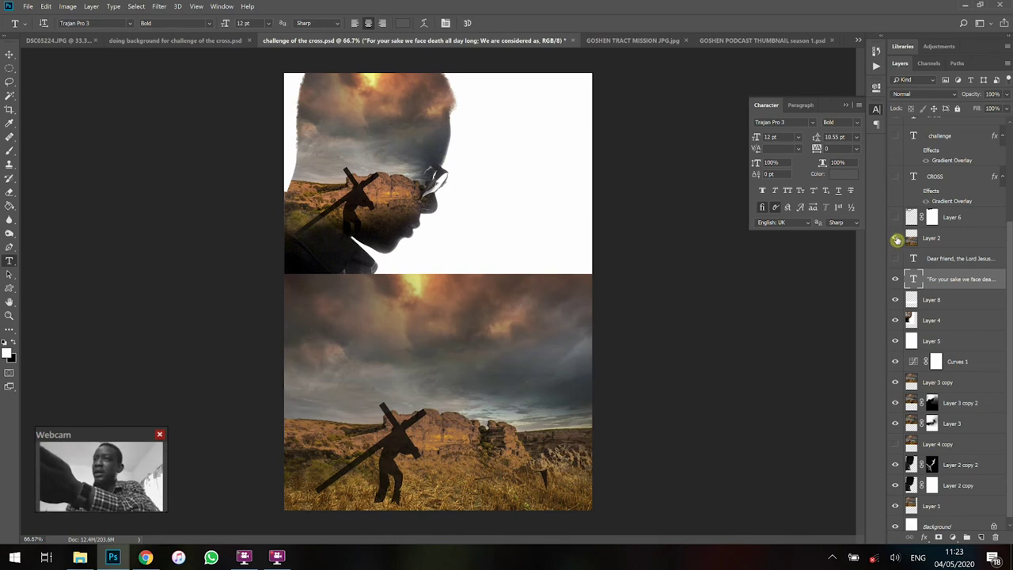
{"action": "left_click", "coordinate": [895, 237]}
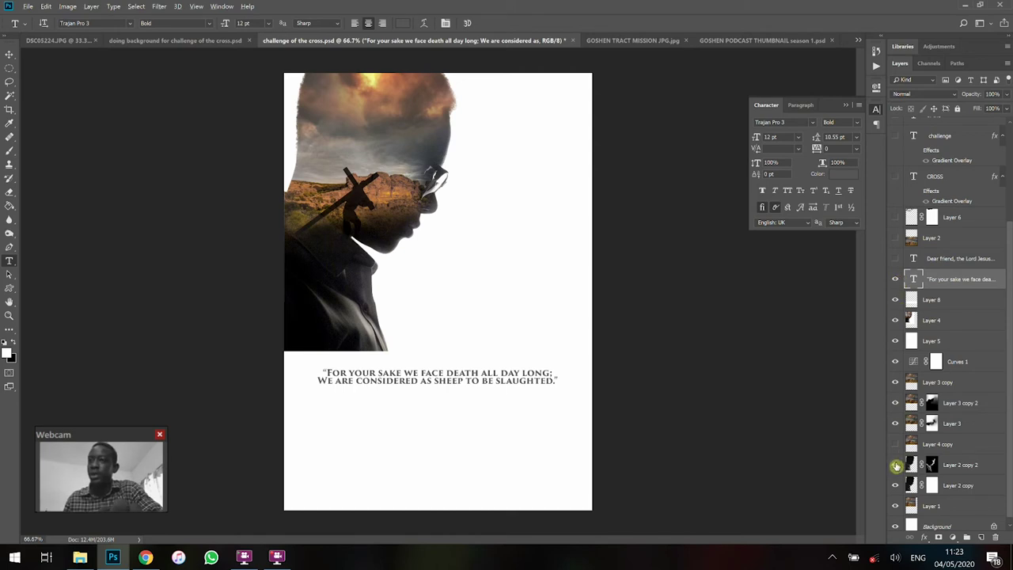
{"action": "left_click", "coordinate": [895, 465], "text": "alt"}
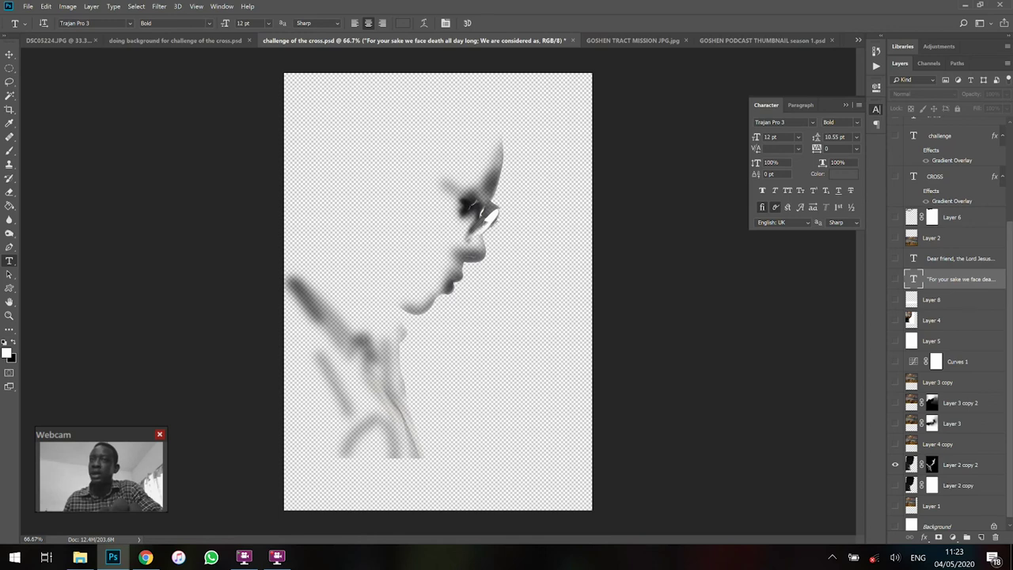
{"action": "left_click", "coordinate": [895, 464], "text": "alt"}
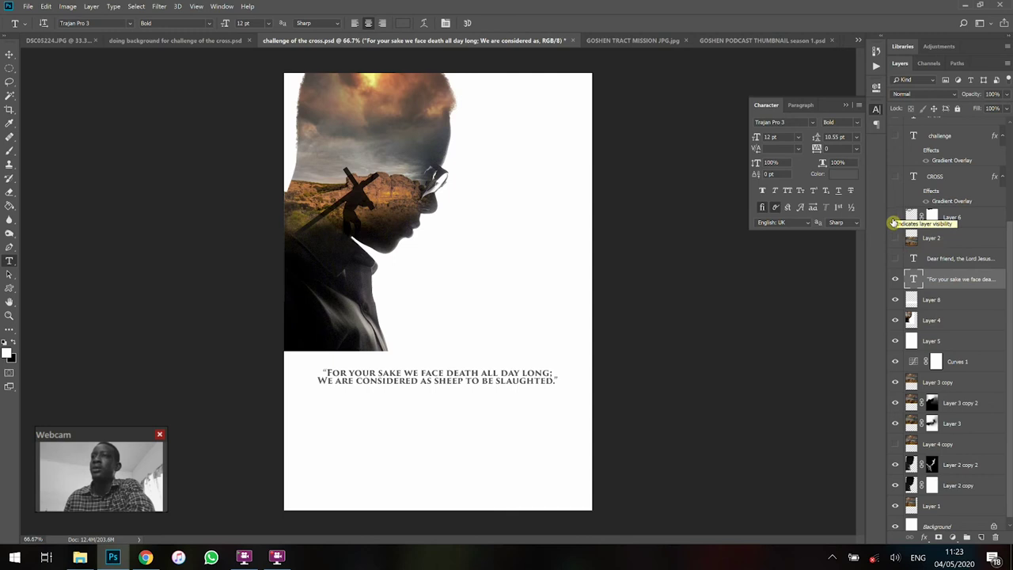
Show Layer 6's crown of thorns and zoom in to inspect it against the sky
{"action": "left_click", "coordinate": [895, 218]}
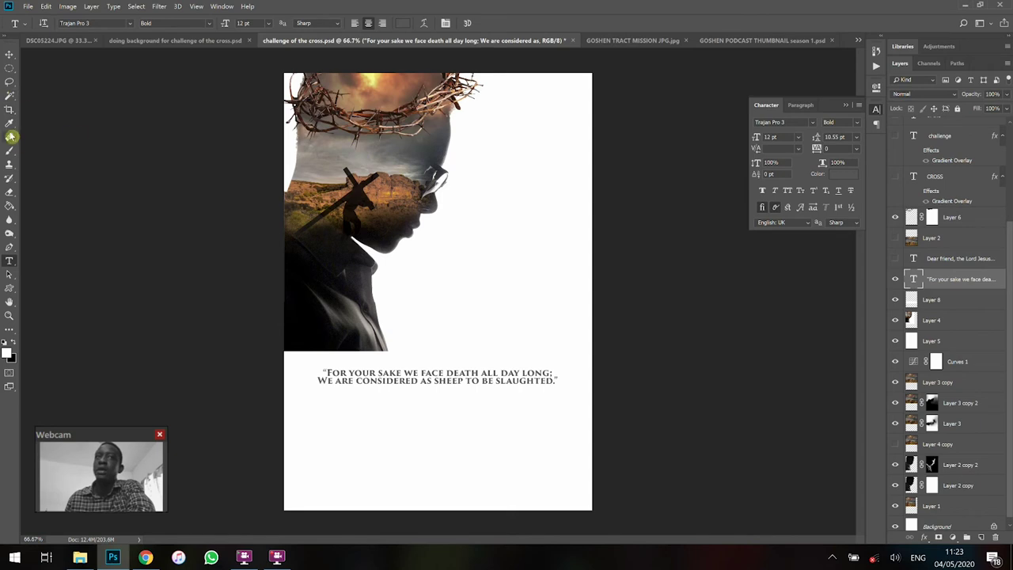
{"action": "key", "text": "z"}
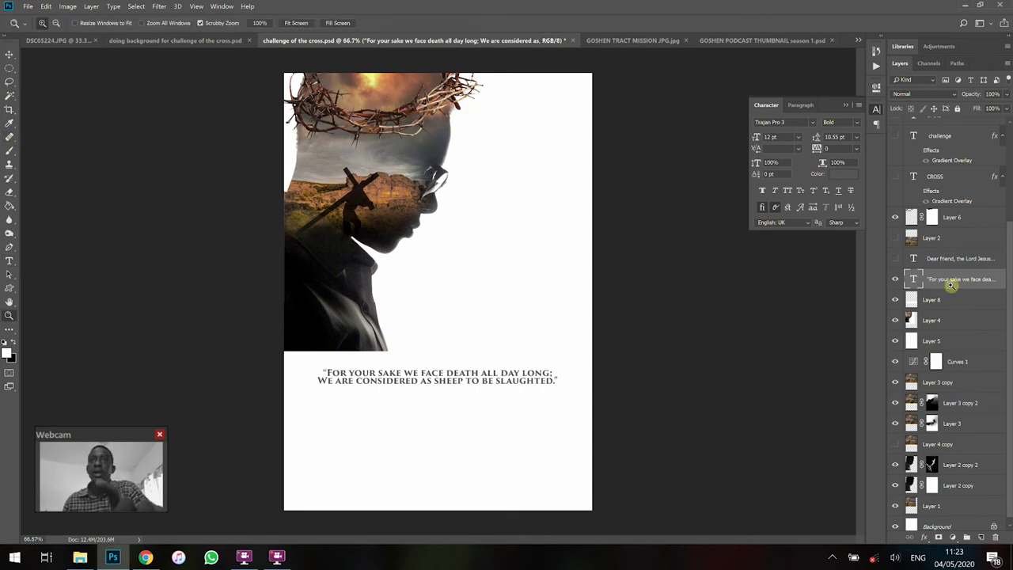
{"action": "left_click", "coordinate": [368, 133]}
{"action": "left_click", "coordinate": [368, 133]}
{"action": "left_click", "coordinate": [404, 246]}
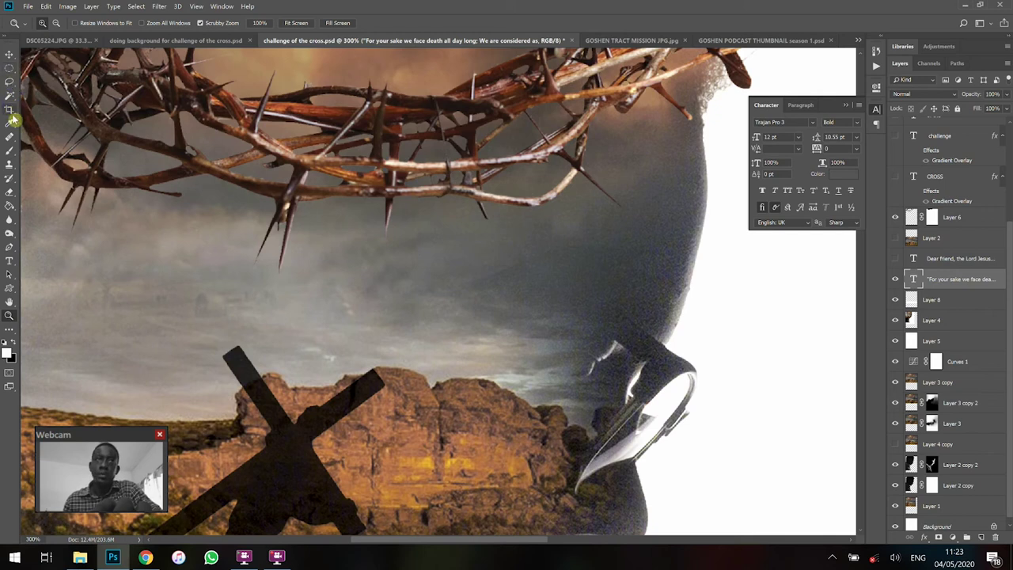
Briefly pick the healing and selection tools, then zoom back out to 66.7% for the whole poster
{"action": "left_click", "coordinate": [10, 141]}
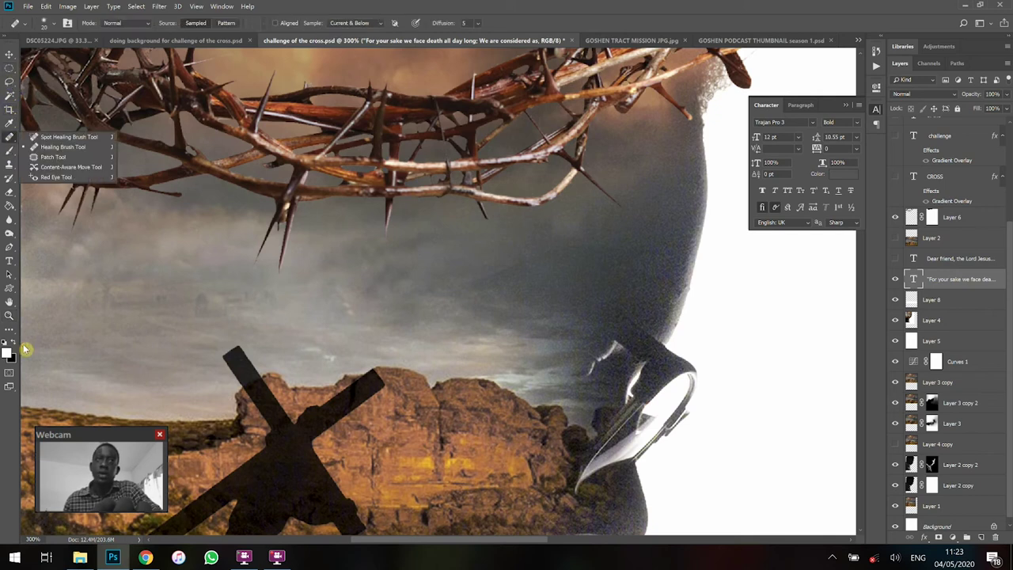
{"action": "left_click", "coordinate": [10, 96]}
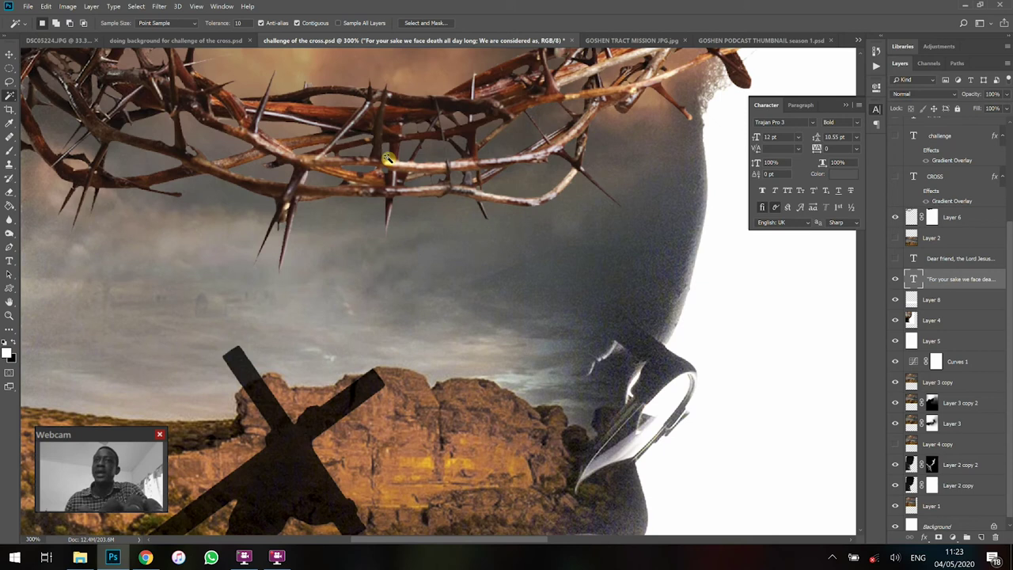
{"action": "key", "text": "z"}
{"action": "left_click", "coordinate": [396, 211], "text": "alt"}
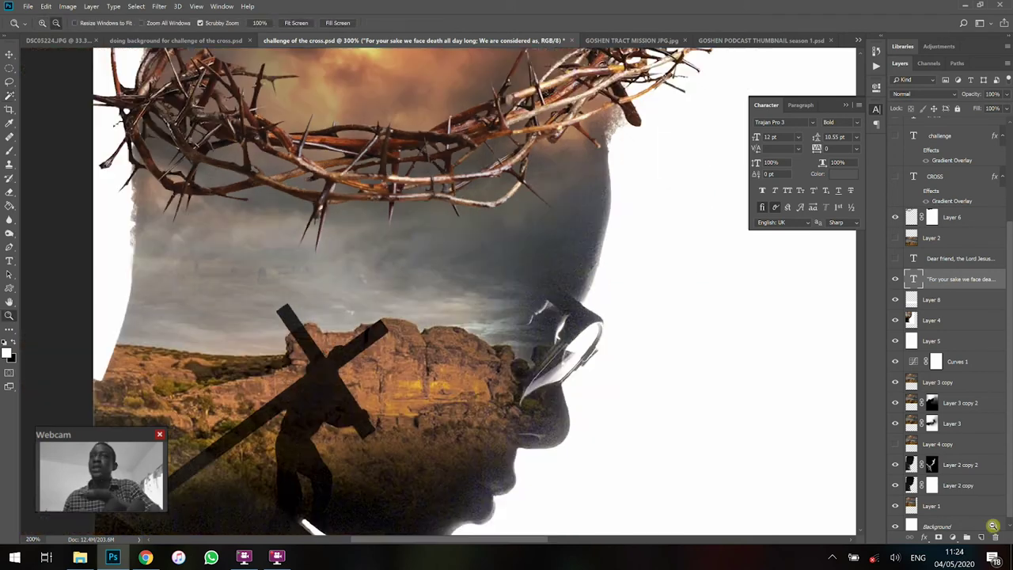
{"action": "left_click", "coordinate": [398, 210], "text": "alt"}
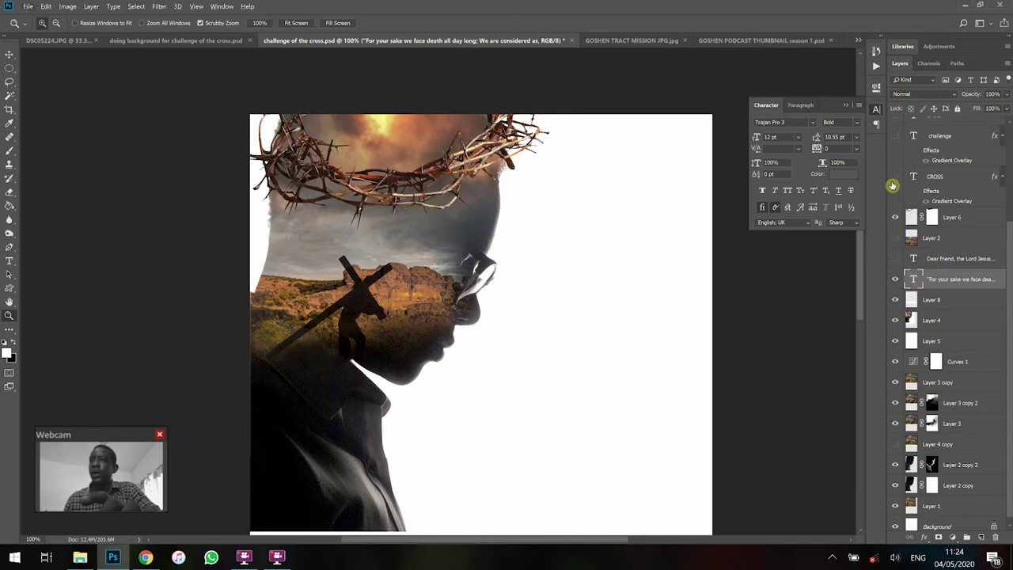
{"action": "left_click", "coordinate": [672, 219], "text": "alt"}
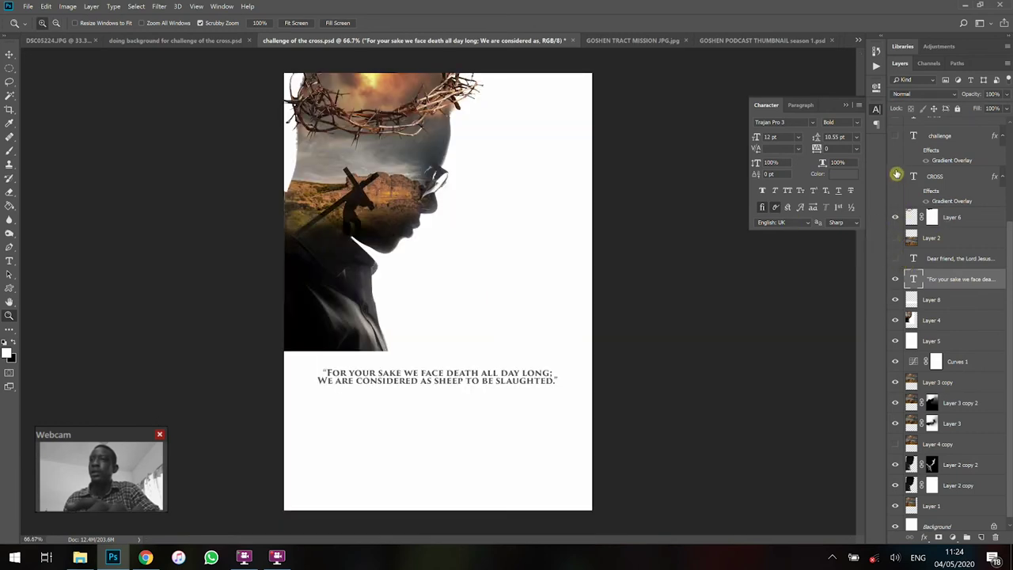
Show the red CROSS title and set its tracking to 75 with the Type tool
{"action": "left_click", "coordinate": [895, 176]}
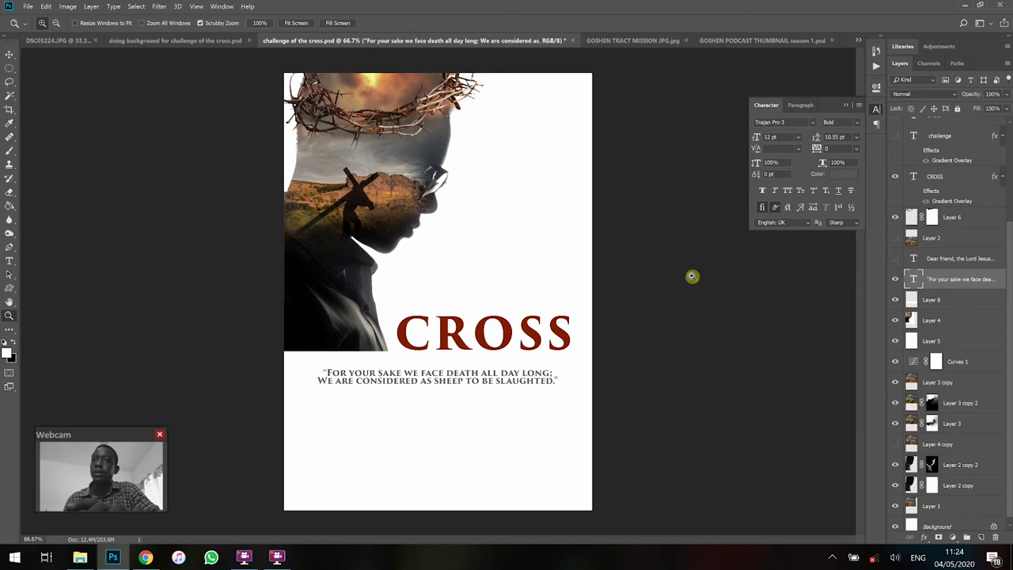
{"action": "key", "text": "t"}
{"action": "left_click", "coordinate": [500, 324]}
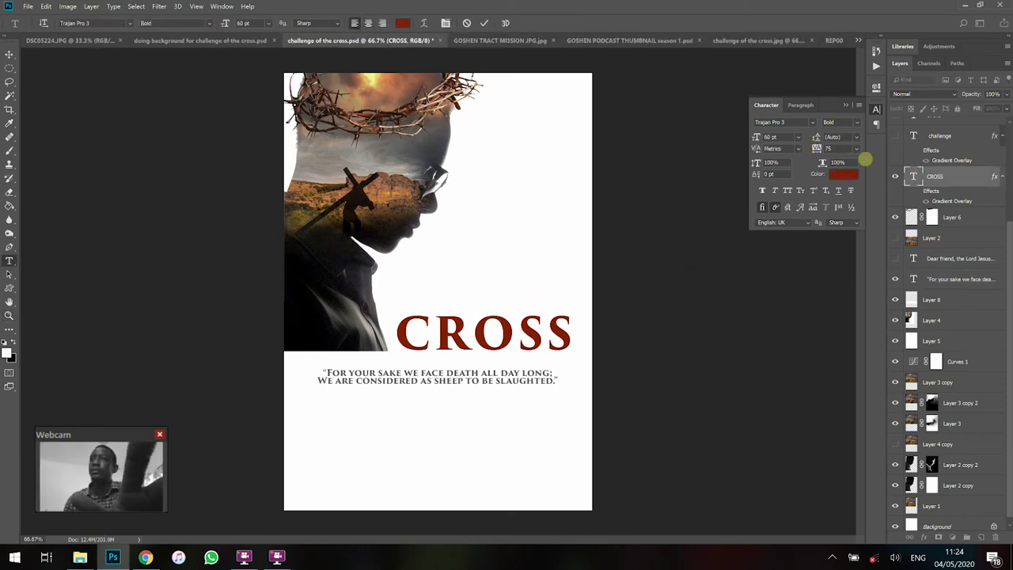
{"action": "left_click", "coordinate": [1004, 136]}
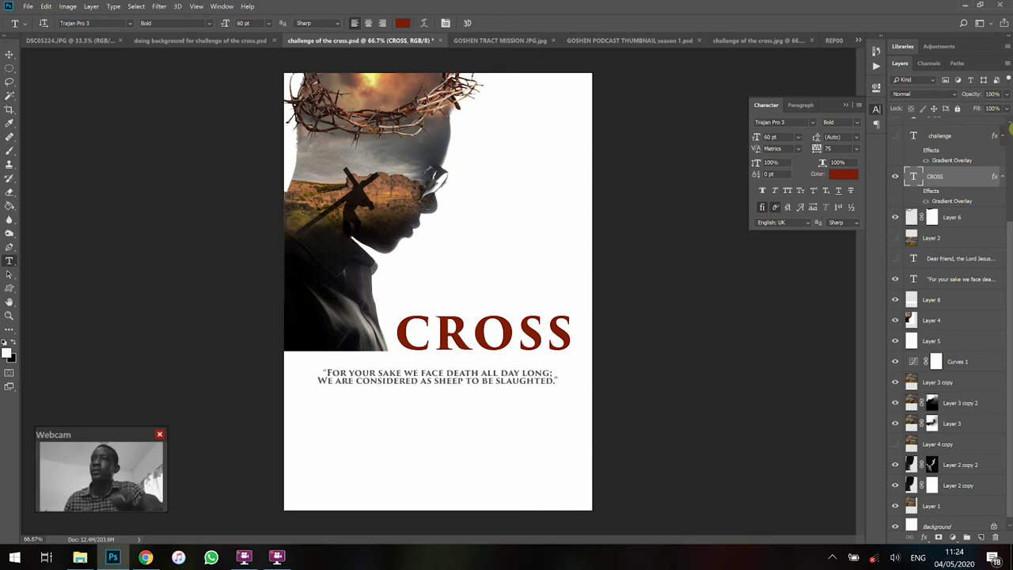
{"action": "scroll", "coordinate": [1009, 120], "scroll_direction": "up", "scroll_amount": 1}
{"action": "scroll", "coordinate": [1009, 127], "scroll_direction": "up", "scroll_amount": 3}
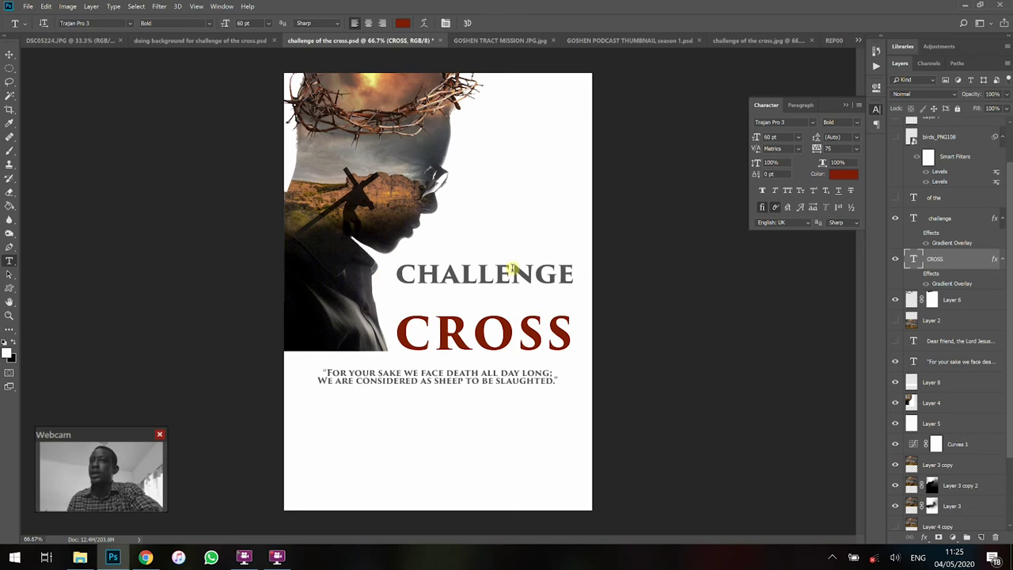
{"action": "left_click", "coordinate": [895, 197]}
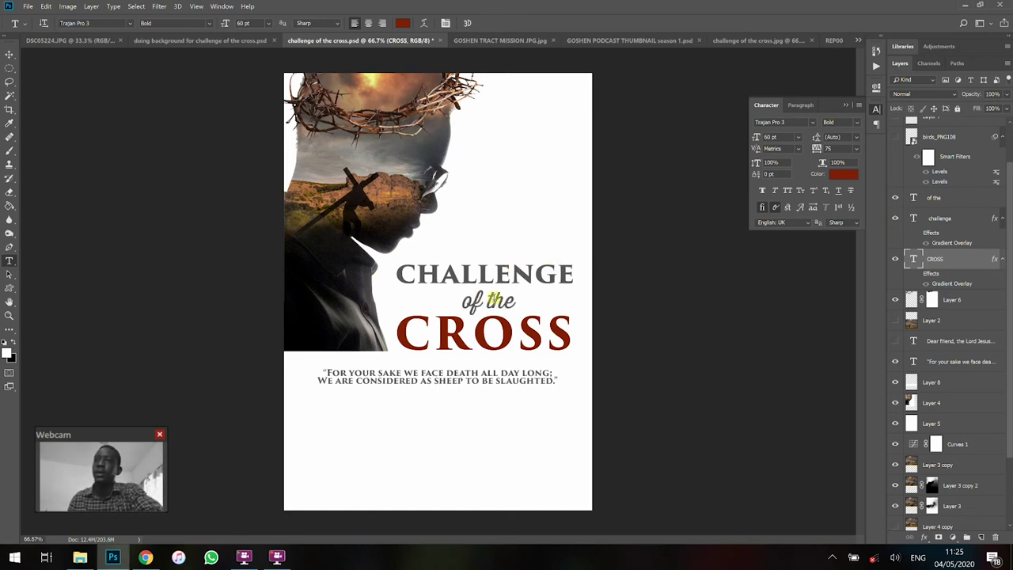
{"action": "left_click", "coordinate": [492, 299]}
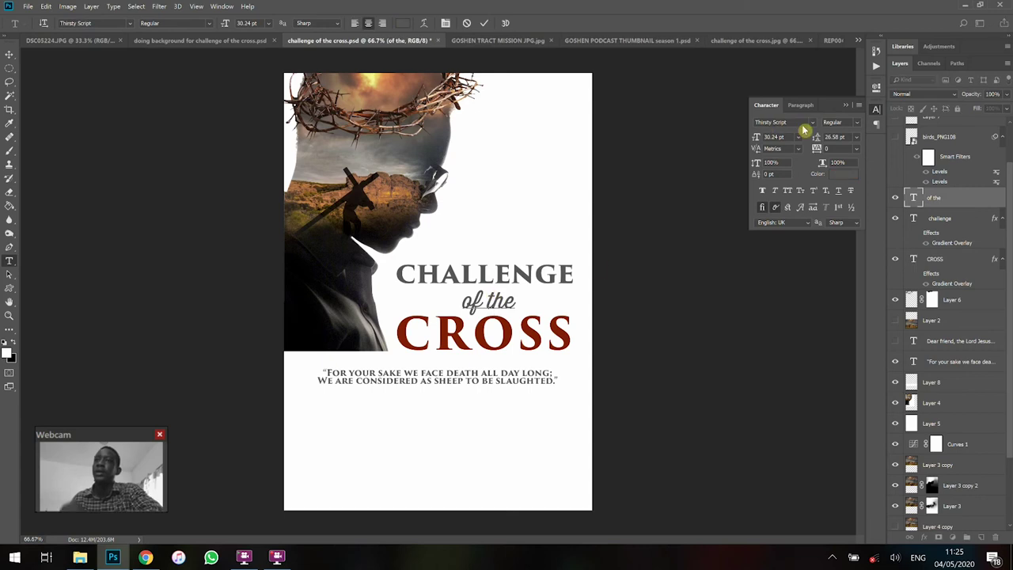
{"action": "key", "text": "Escape"}
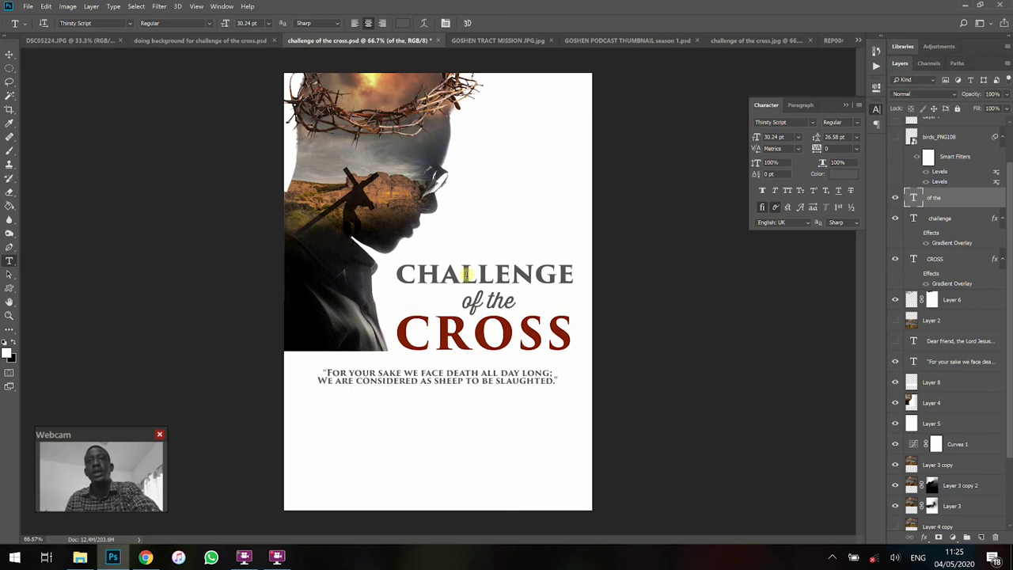
{"action": "left_click", "coordinate": [467, 273]}
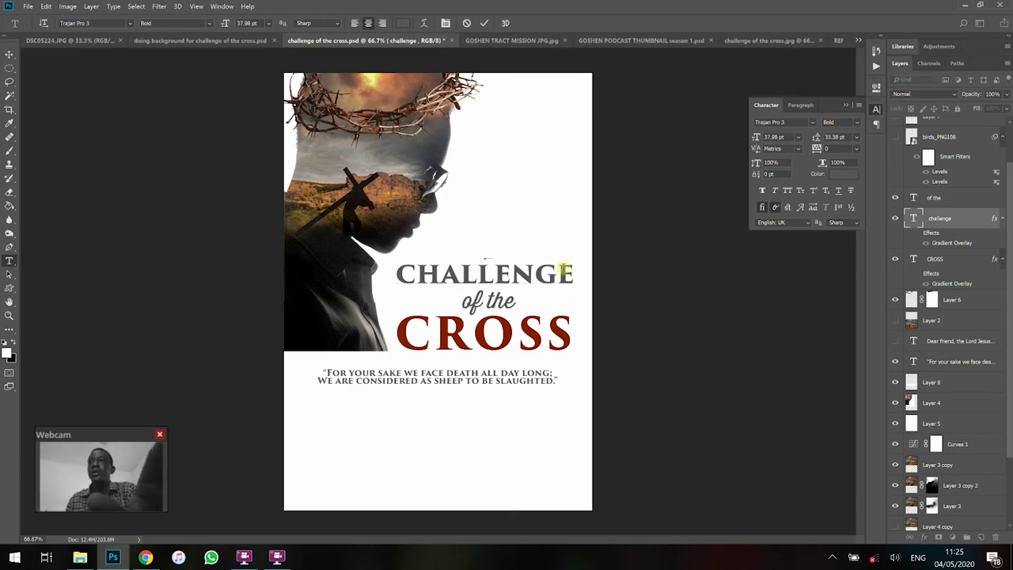
{"action": "key", "text": "Escape"}
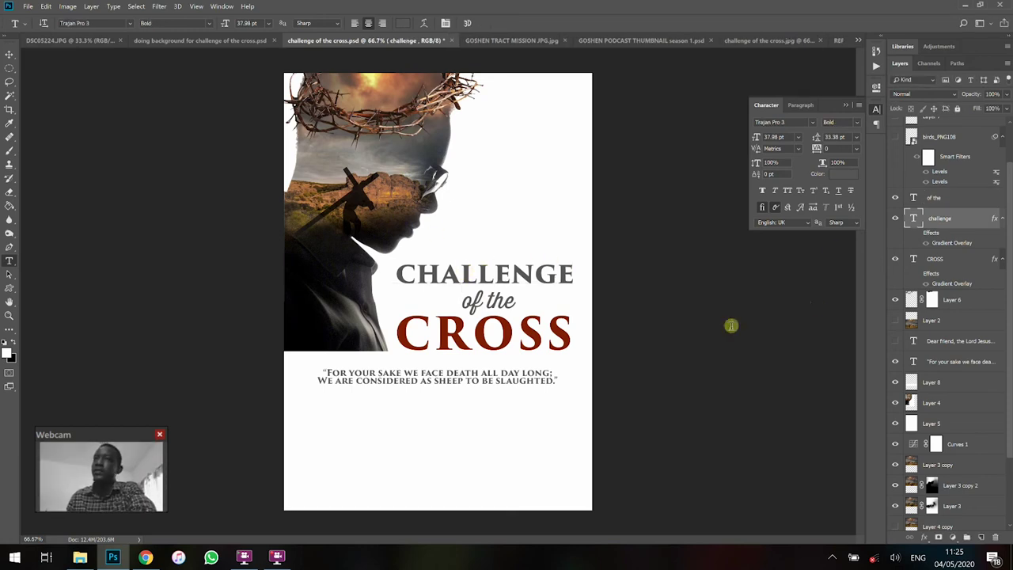
{"action": "left_click_drag", "start_coordinate": [1010, 289], "coordinate": [1011, 249]}
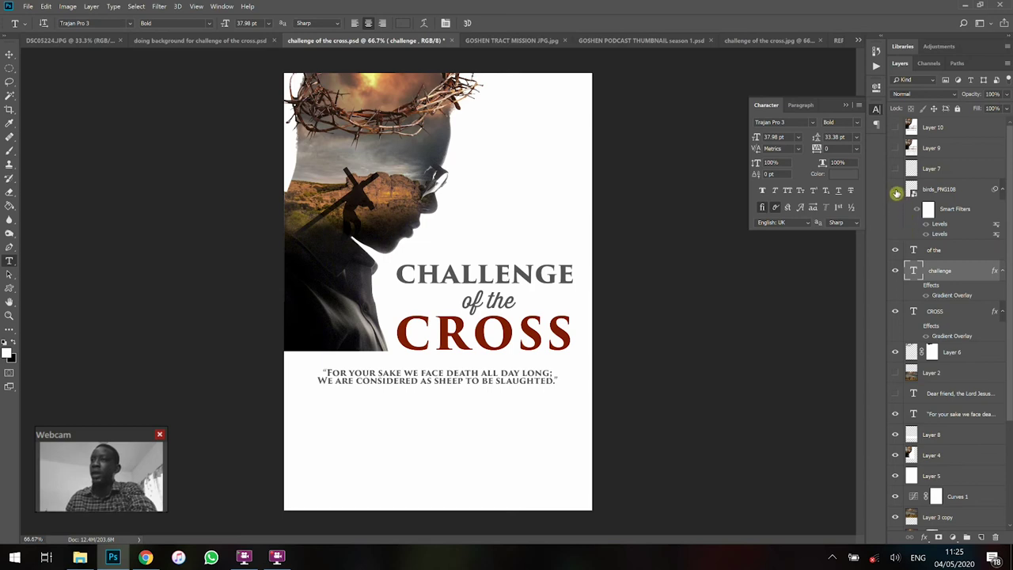
Reveal the birds_PNG108 dove above CHALLENGE, then briefly show and hide the Layer 9 body text
{"action": "left_click", "coordinate": [926, 224]}
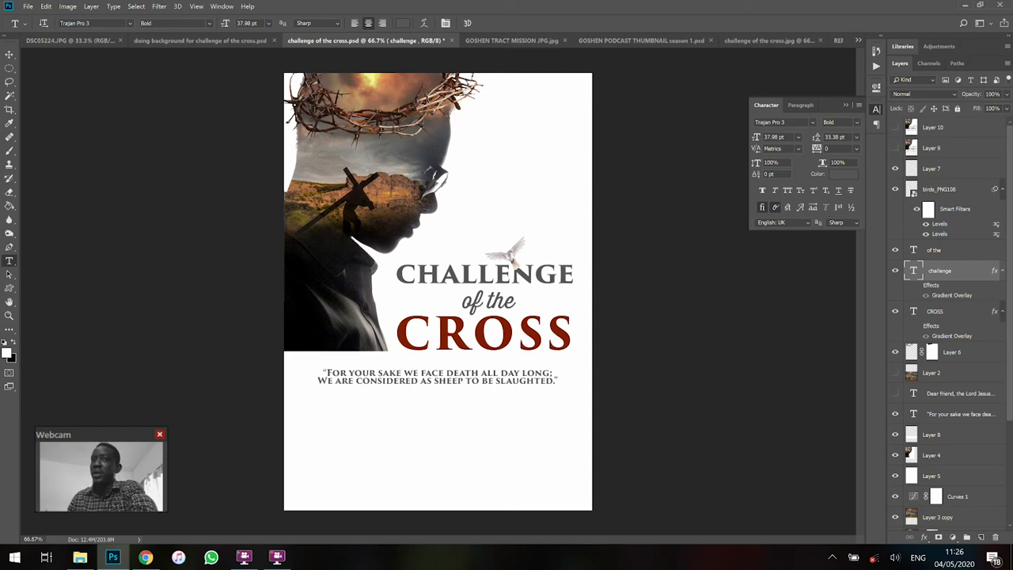
{"action": "left_click", "coordinate": [897, 148]}
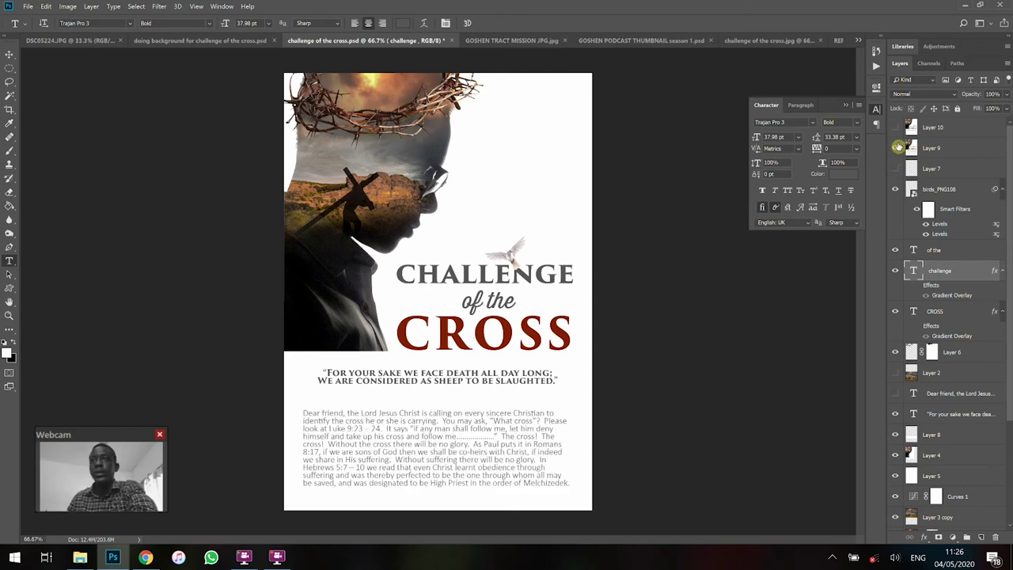
{"action": "left_click", "coordinate": [895, 127]}
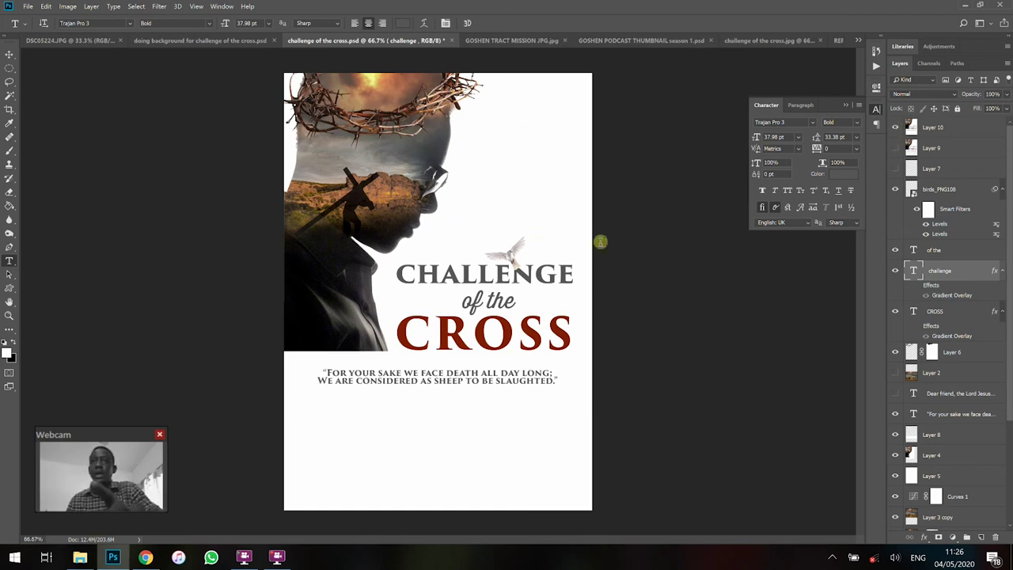
Set the colour around the canvas to black
{"action": "right_click", "coordinate": [675, 247]}
{"action": "left_click", "coordinate": [693, 269]}
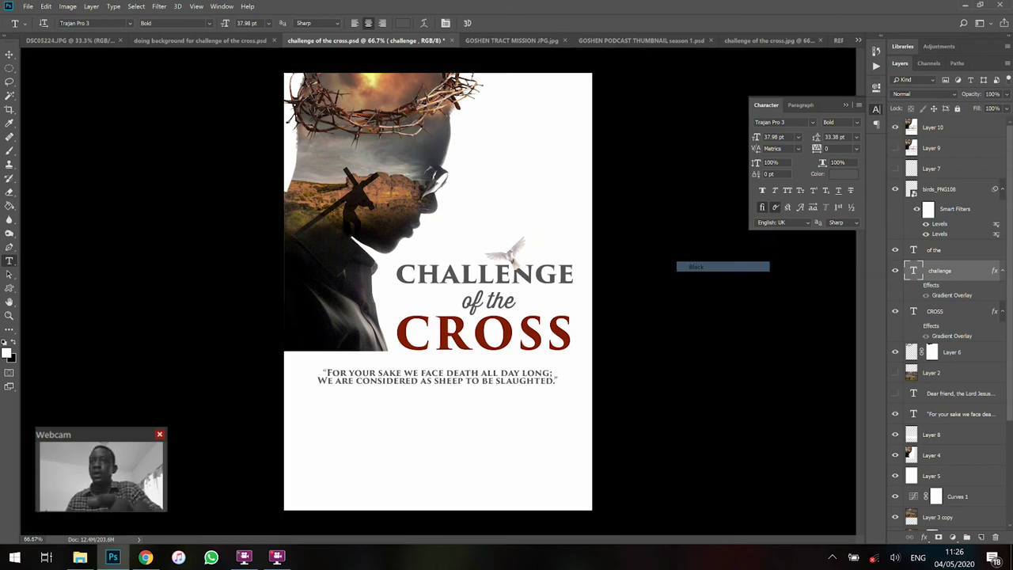
{"action": "left_click", "coordinate": [9, 54]}
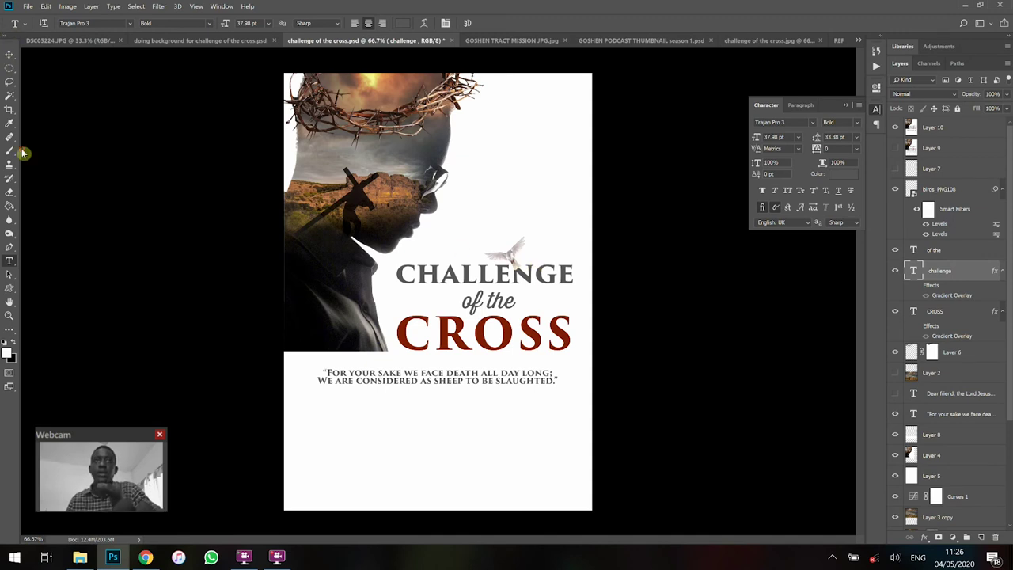
Show the poster alone in Full Screen Mode with no panels
{"action": "key", "text": "z"}
{"action": "key", "text": "f"}
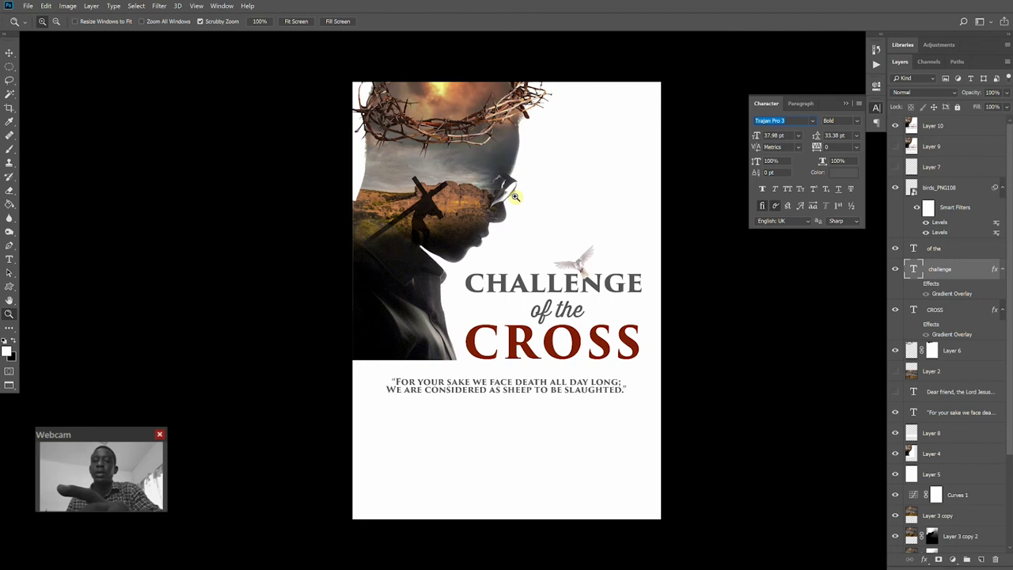
{"action": "key", "text": "alt+Down"}
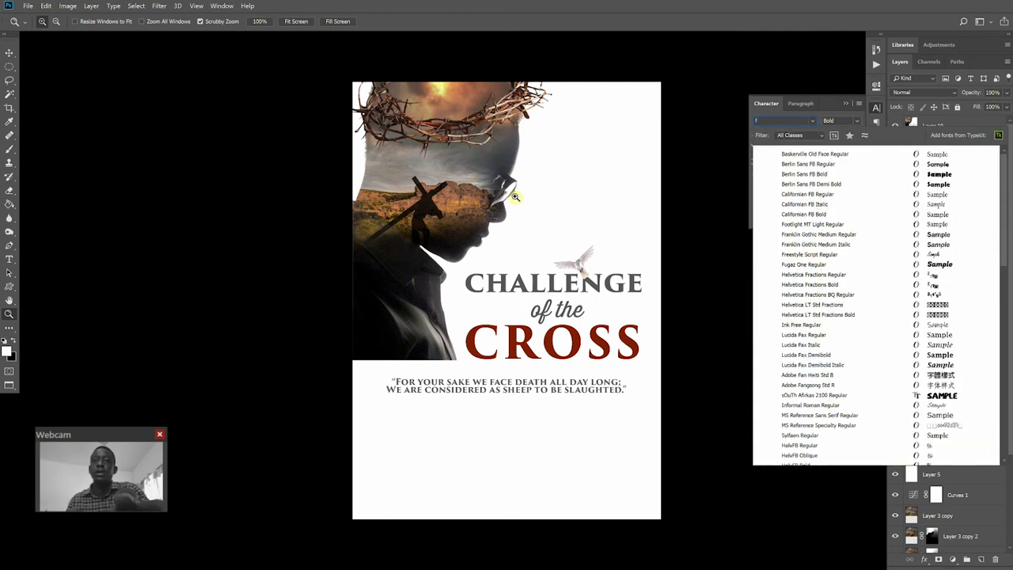
{"action": "key", "text": "Escape"}
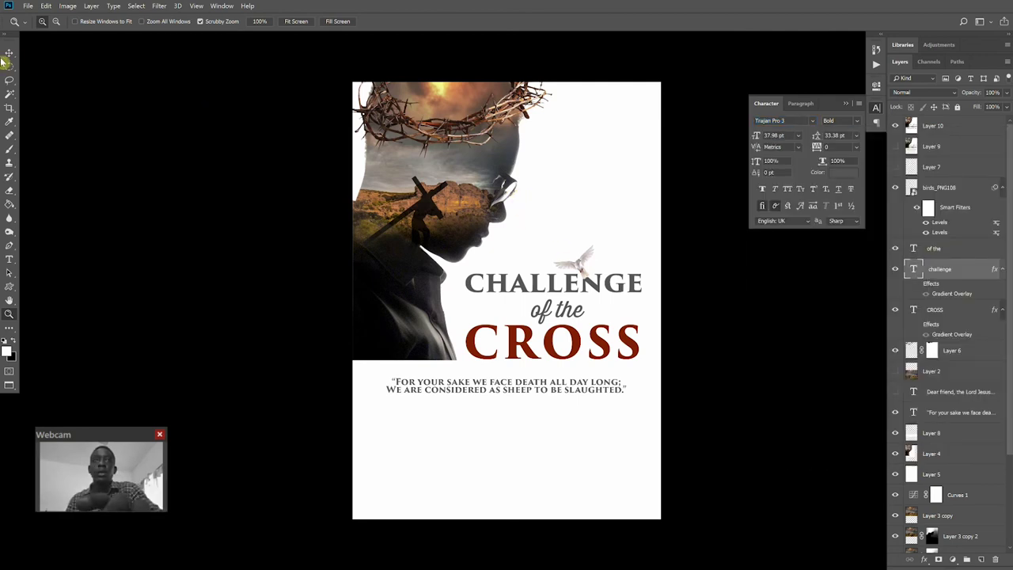
{"action": "key", "text": "v"}
{"action": "key", "text": "f"}
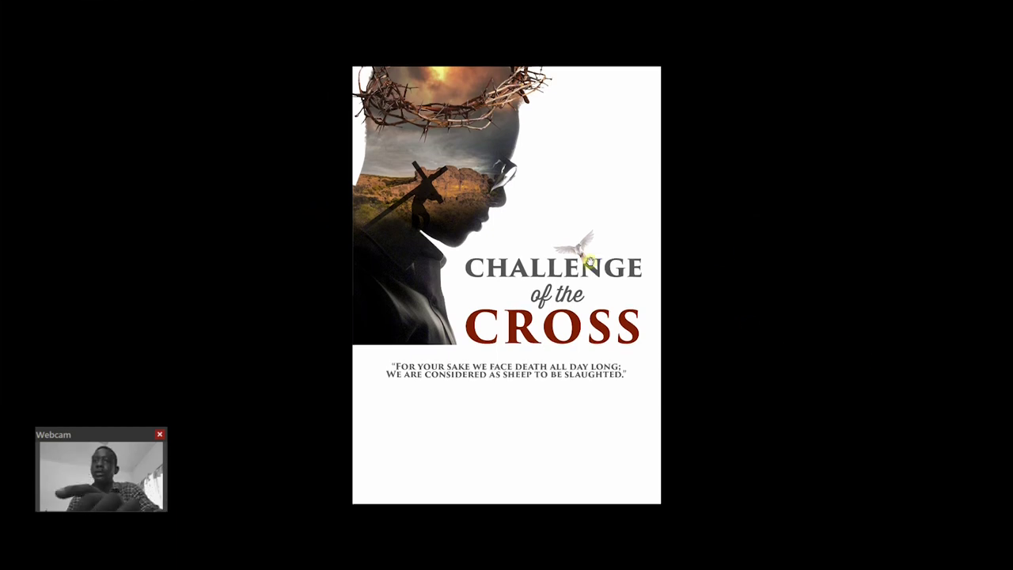
Pan the full-screen poster to view the quote, then exit full screen
{"action": "left_click_drag", "start_coordinate": [548, 274], "coordinate": [513, 285]}
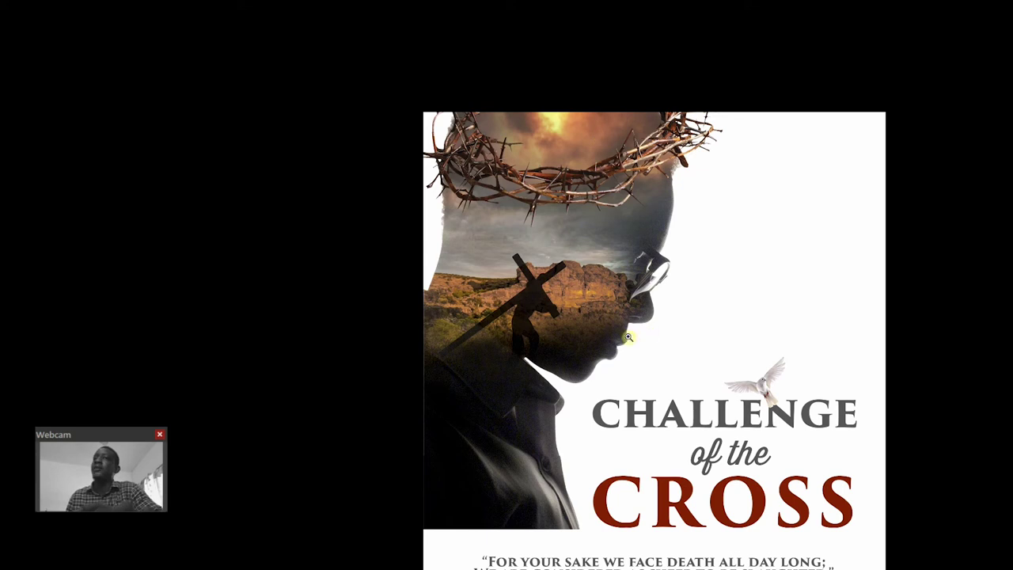
{"action": "left_click_drag", "start_coordinate": [629, 338], "coordinate": [653, 260]}
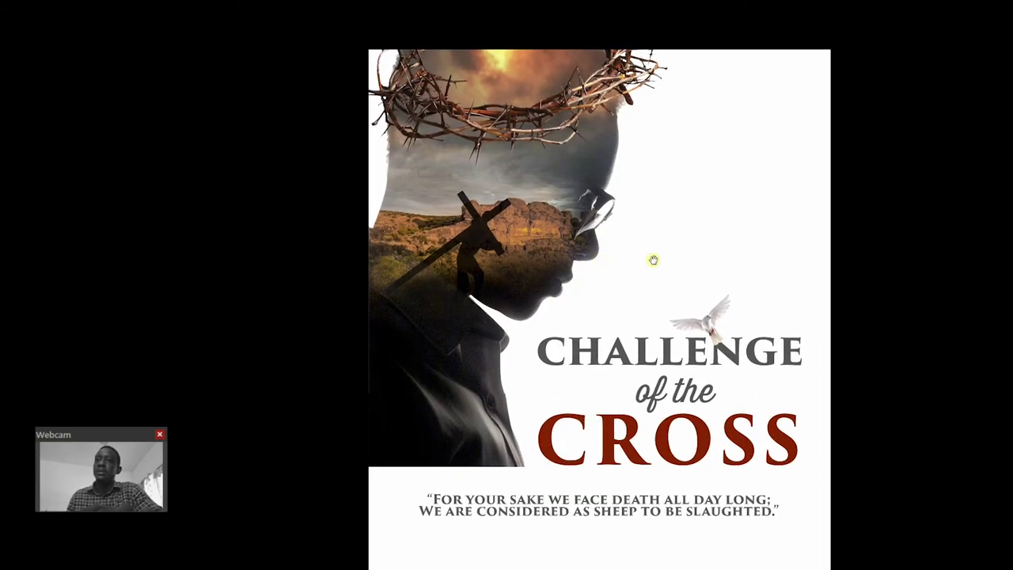
{"action": "scroll", "coordinate": [583, 367], "scroll_direction": "down", "scroll_amount": 2}
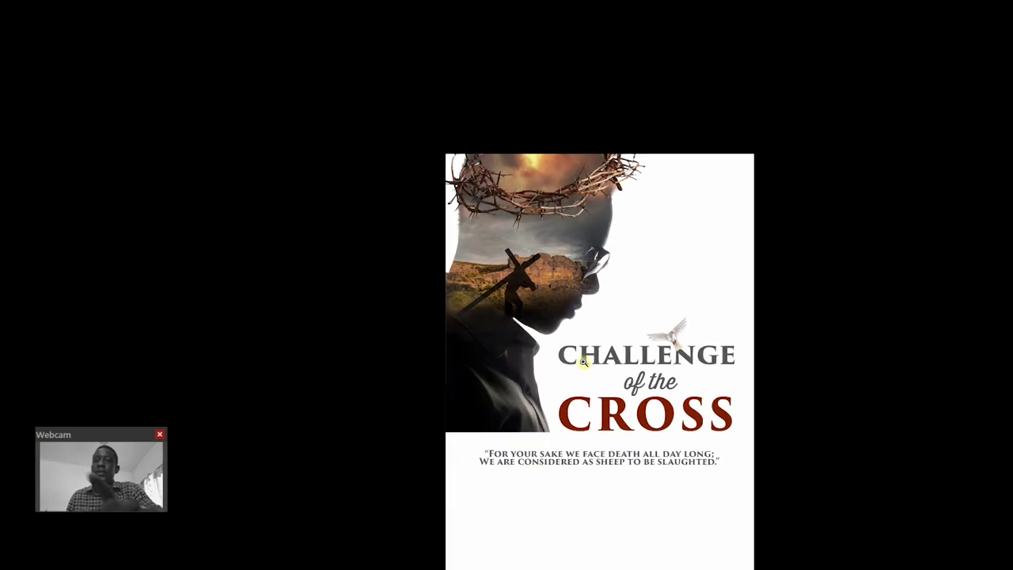
{"action": "key", "text": "f"}
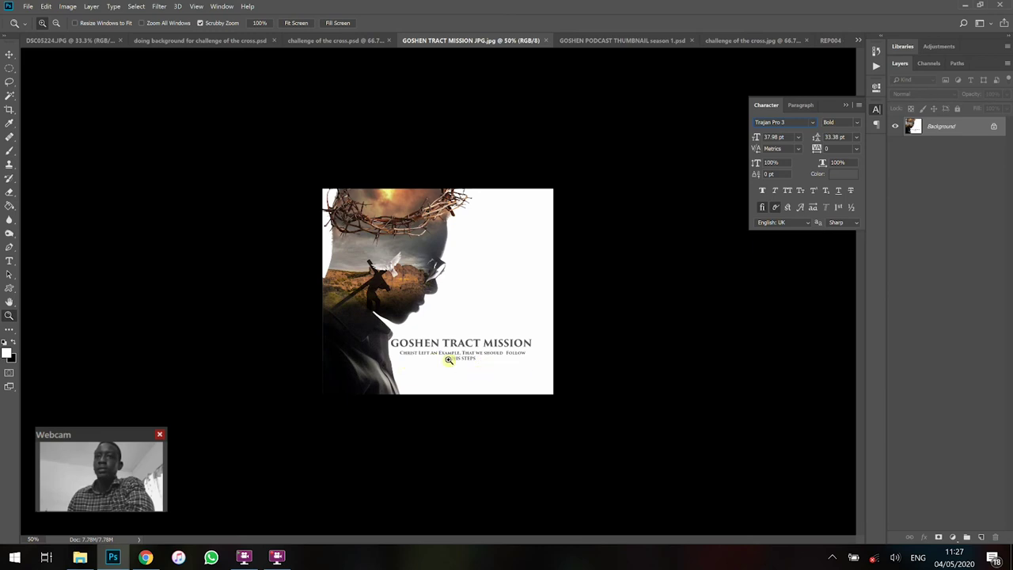
In GOSHEN PODCAST THUMBNAIL, show the red Layer 11 and set its blend mode to Darken
{"action": "left_click", "coordinate": [603, 45]}
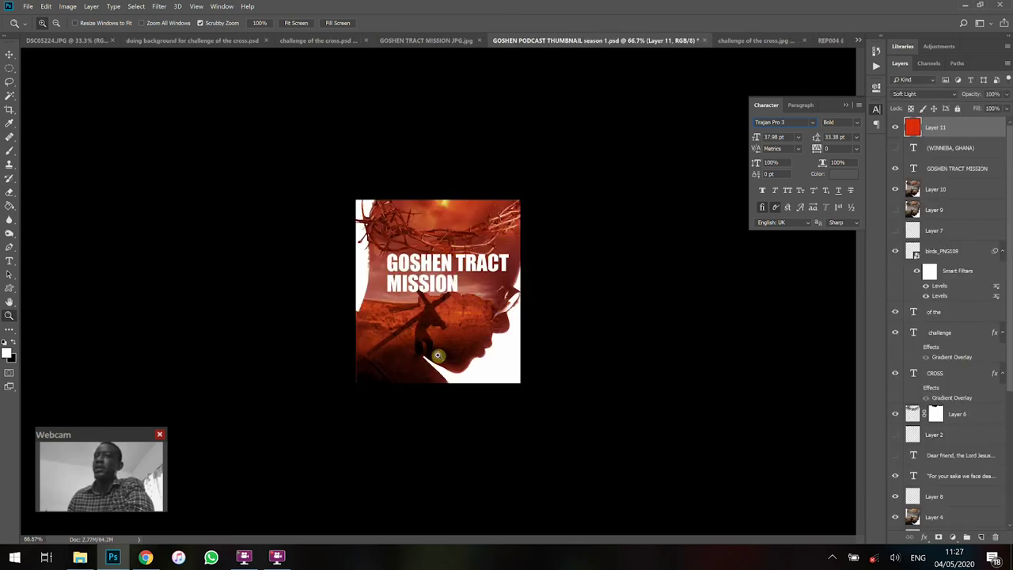
{"action": "left_click", "coordinate": [895, 127]}
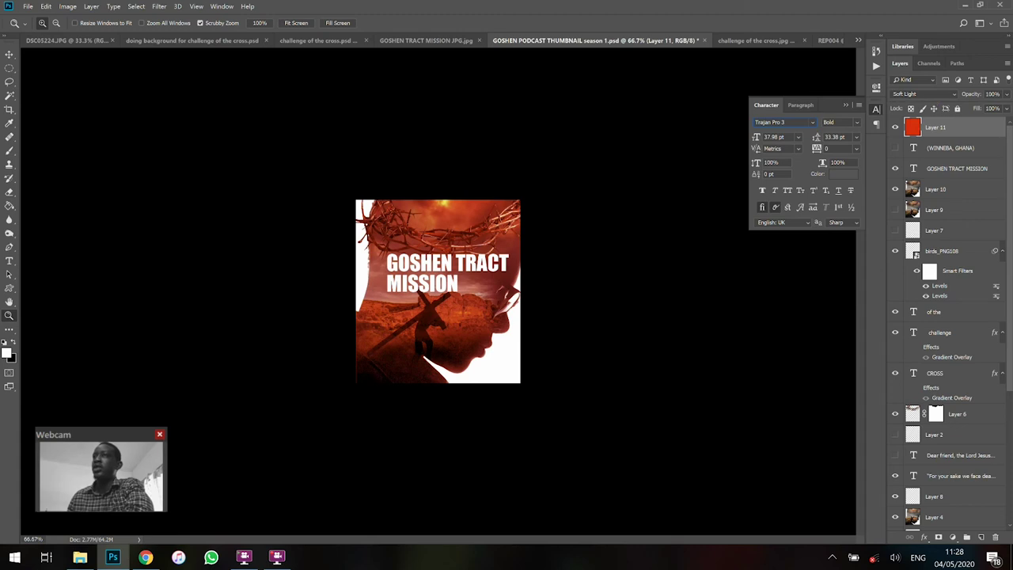
{"action": "left_click", "coordinate": [922, 93]}
{"action": "left_click", "coordinate": [920, 207]}
{"action": "left_click", "coordinate": [922, 93]}
{"action": "left_click", "coordinate": [910, 113]}
Cycle the red layer's blend modes to Soft Light, then bring up the Anchor podcast page
{"action": "key", "text": "shift+plus"}
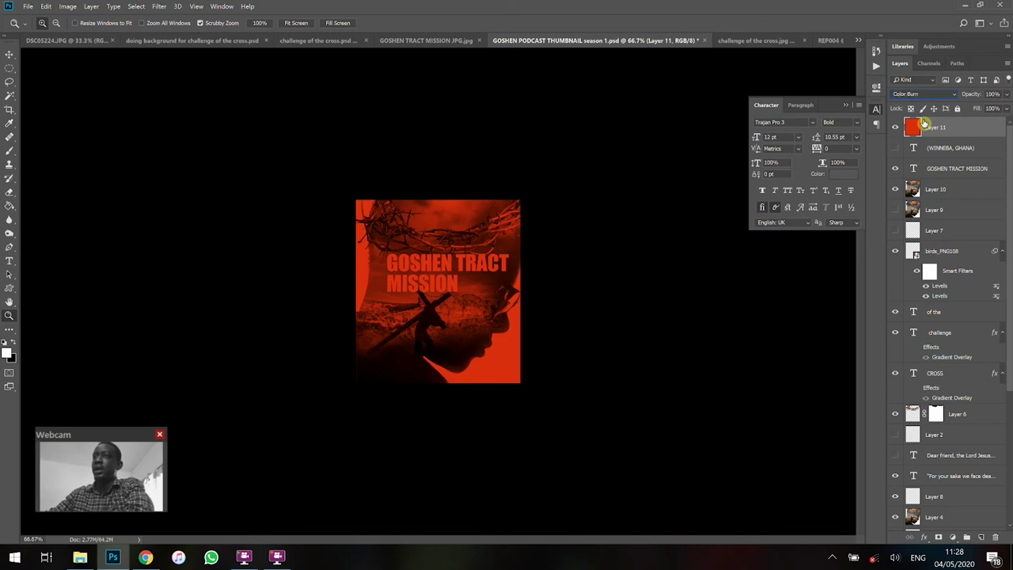
{"action": "key", "text": "shift+plus"}
{"action": "key", "text": "shift+plus"}
{"action": "key", "text": "shift+plus"}
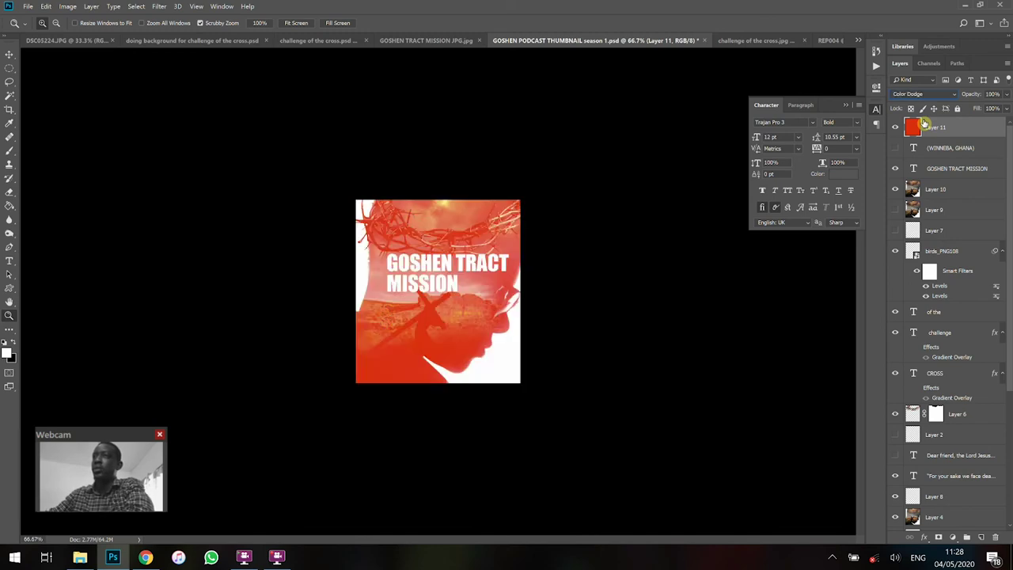
{"action": "key", "text": "shift+plus"}
{"action": "key", "text": "shift+plus"}
{"action": "key", "text": "shift+plus"}
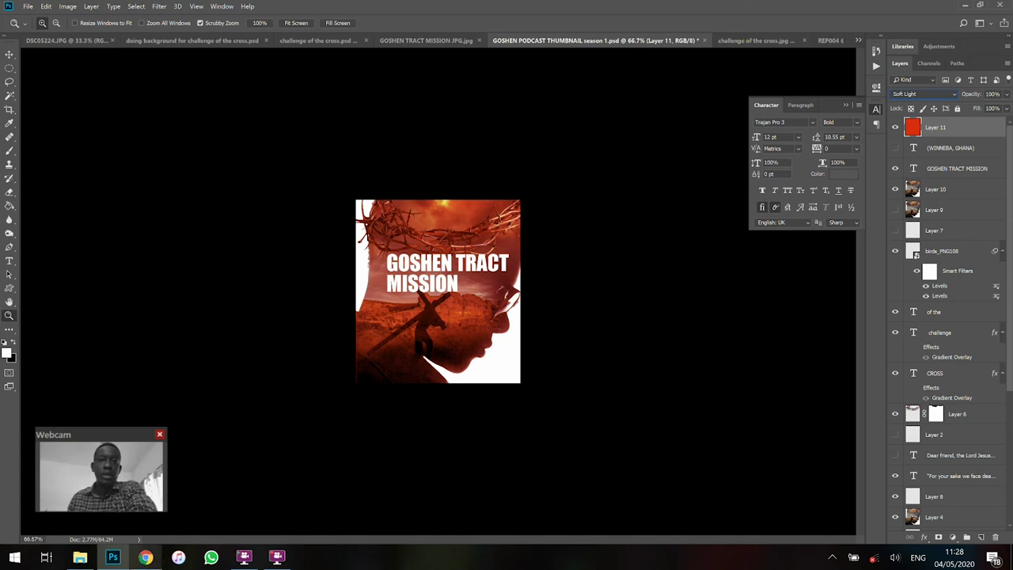
{"action": "left_click", "coordinate": [145, 557]}
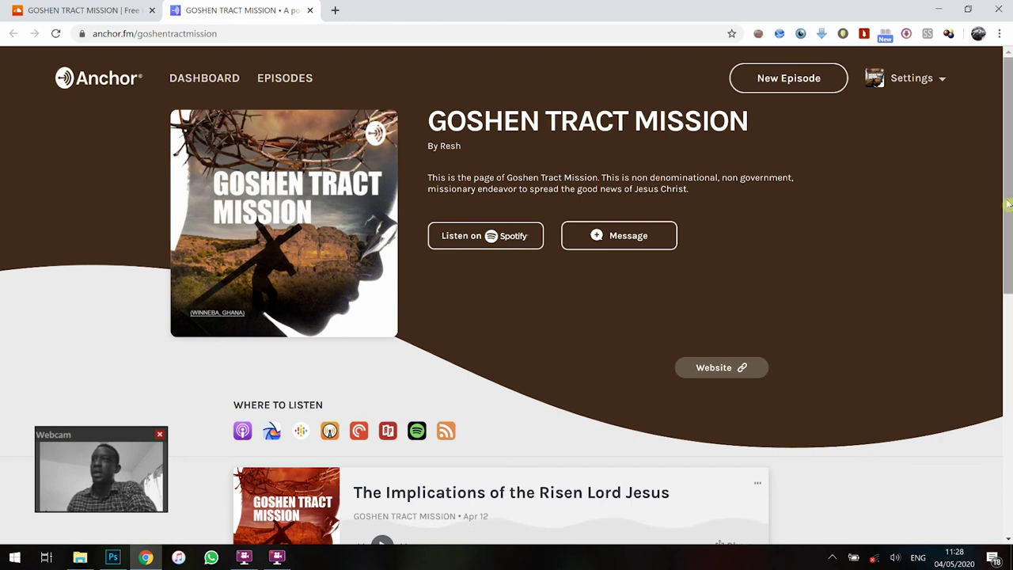
Scroll the Anchor page to the episode, then switch to the SoundCloud profile tab
{"action": "scroll", "coordinate": [542, 261], "scroll_direction": "down", "scroll_amount": 4}
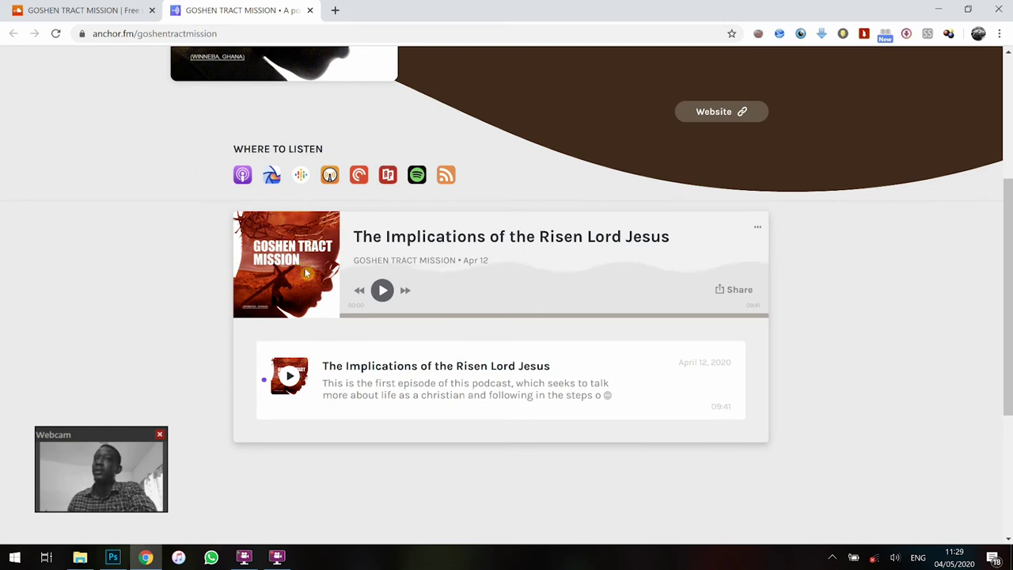
{"action": "key", "text": "ctrl+shift+Tab"}
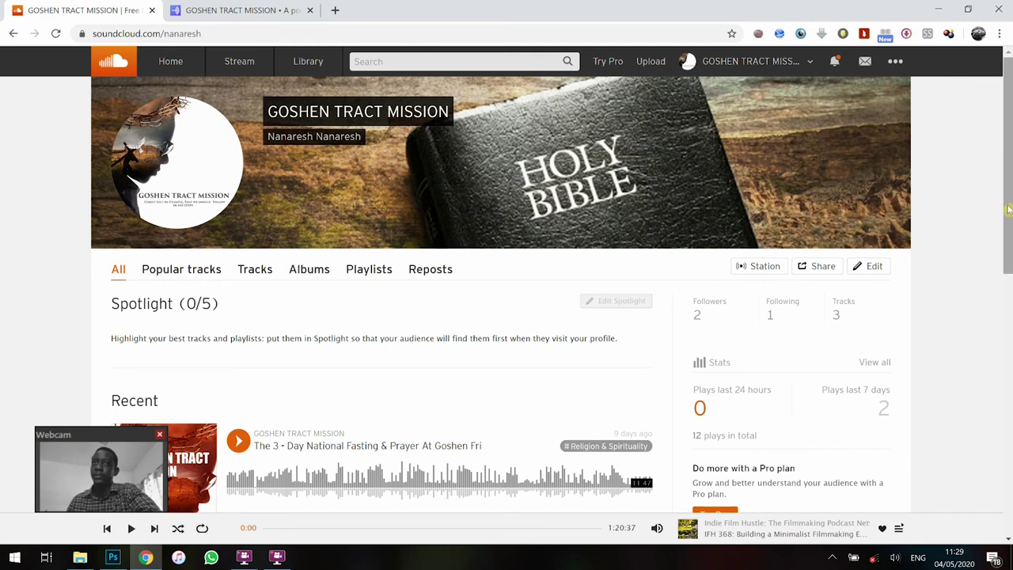
Scroll the SoundCloud profile, revisit the Anchor tab, and return to Photoshop
{"action": "left_click_drag", "start_coordinate": [1008, 210], "coordinate": [1007, 142]}
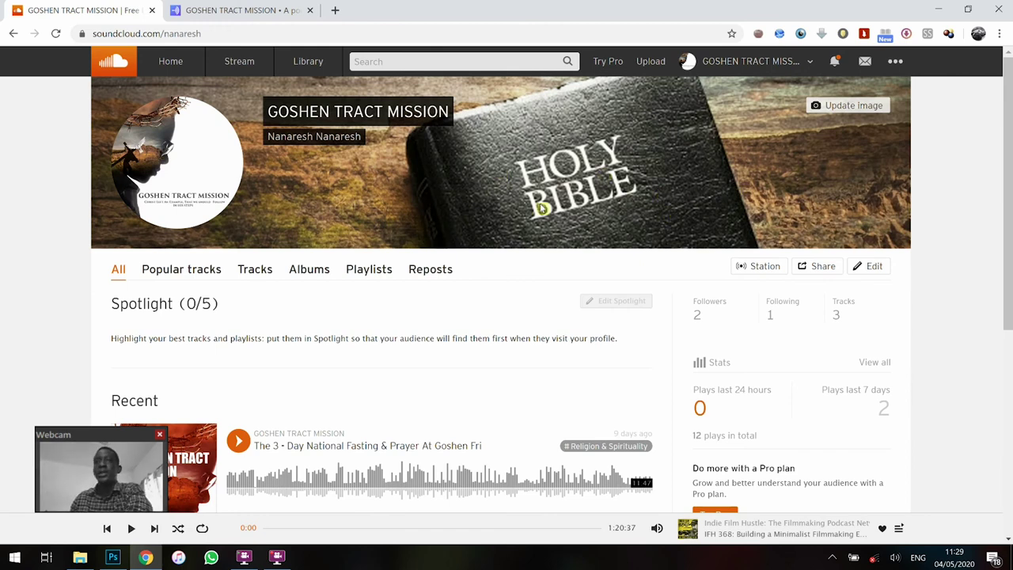
{"action": "left_click", "coordinate": [230, 9]}
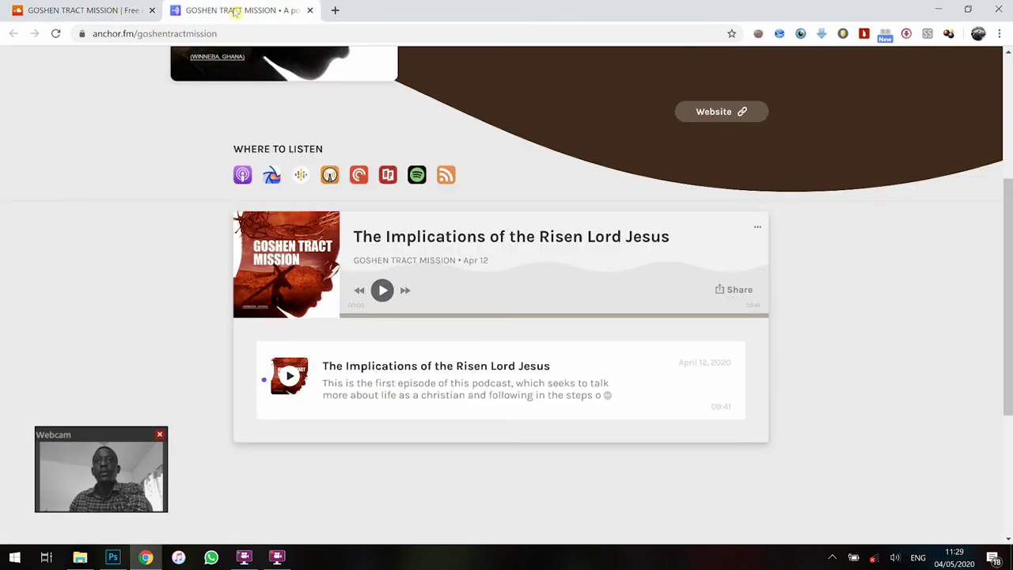
{"action": "left_click", "coordinate": [112, 558]}
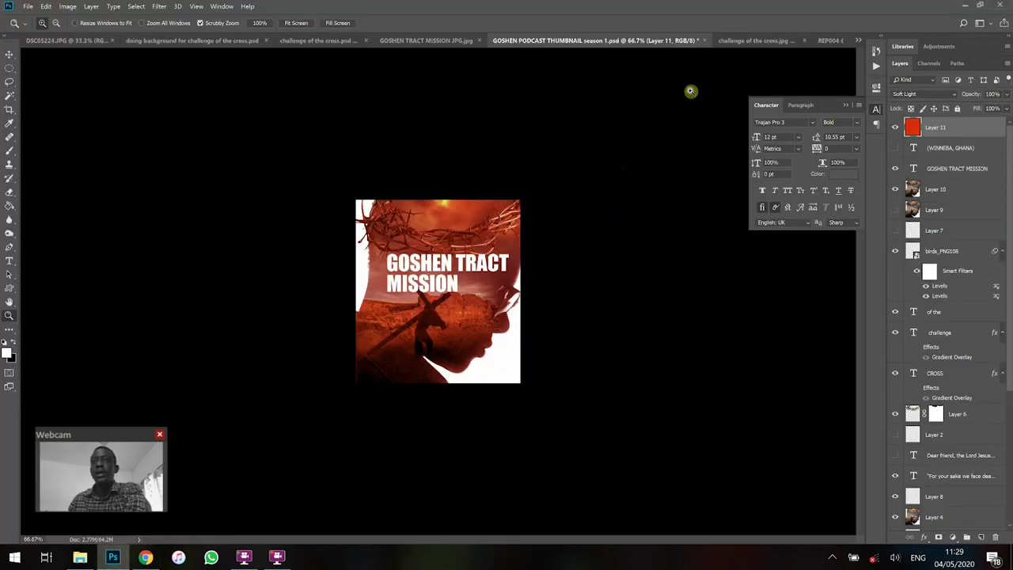
Open the REP004 flyer mockup, zooming to 100% and back out to view it
{"action": "left_click", "coordinate": [743, 40]}
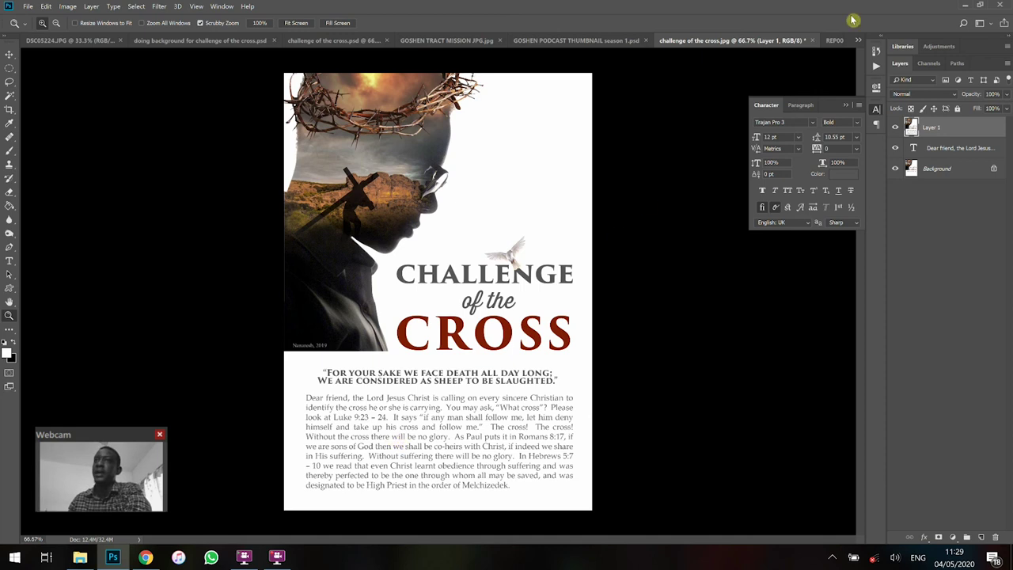
{"action": "left_click", "coordinate": [834, 40]}
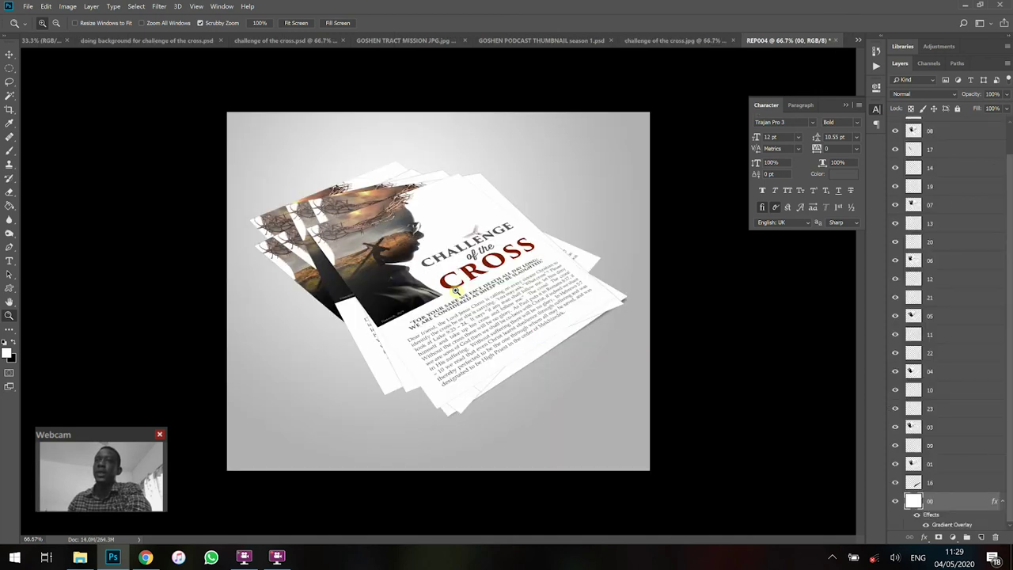
{"action": "left_click", "coordinate": [456, 290]}
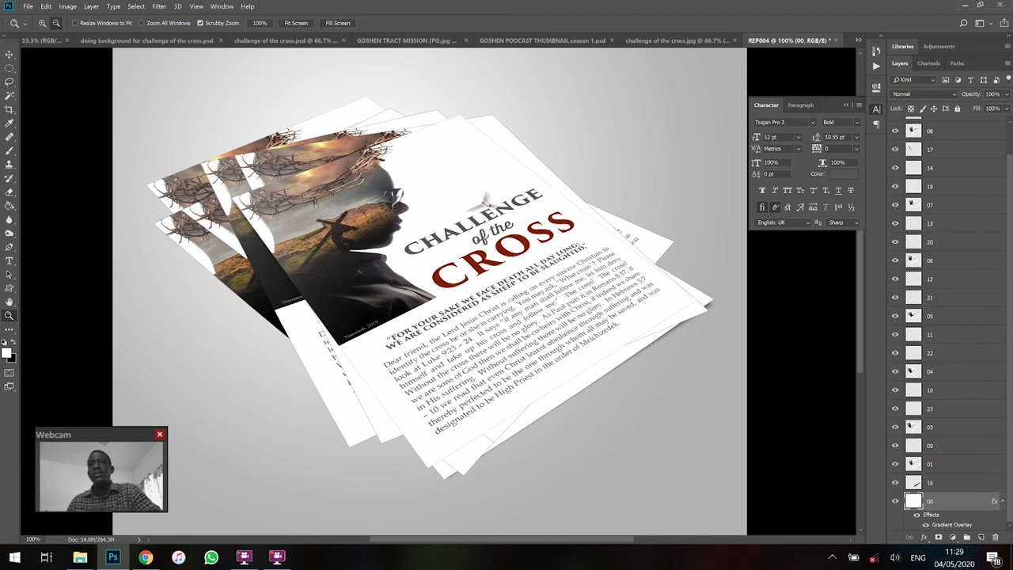
{"action": "left_click", "coordinate": [455, 290], "text": "alt"}
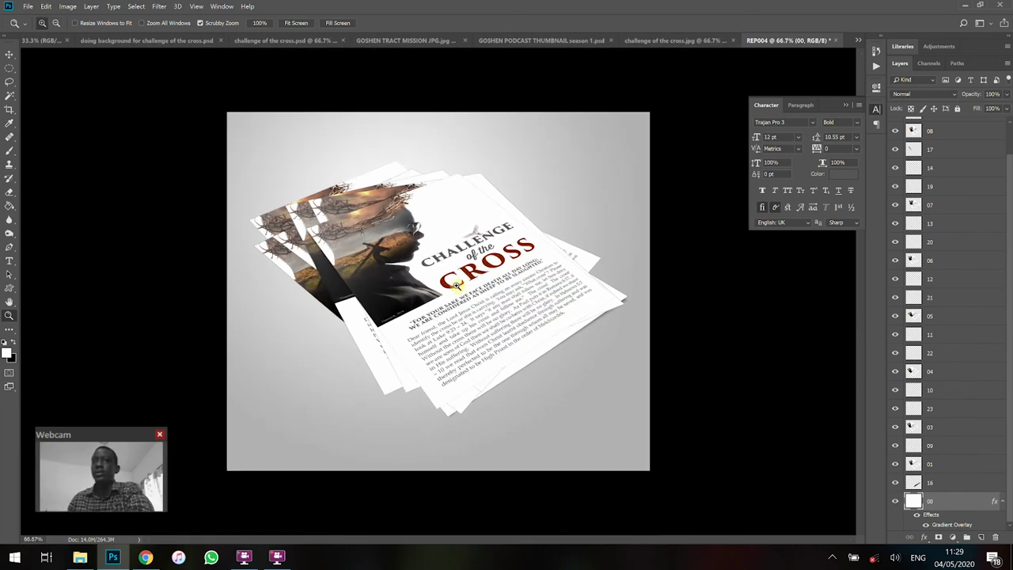